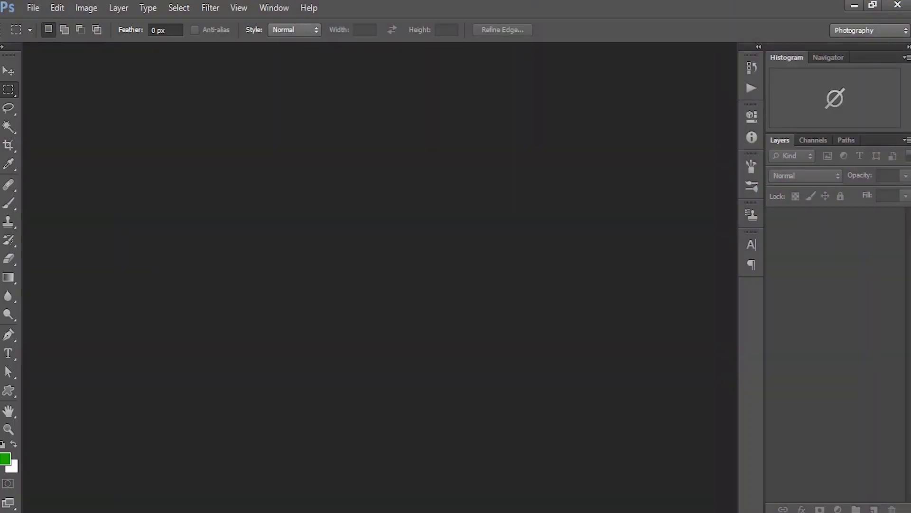
- Create a new 1920×1080 document from the Film & Video HDTV 1080p/29.97 preset
{"action": "left_click", "coordinate": [33, 8]}
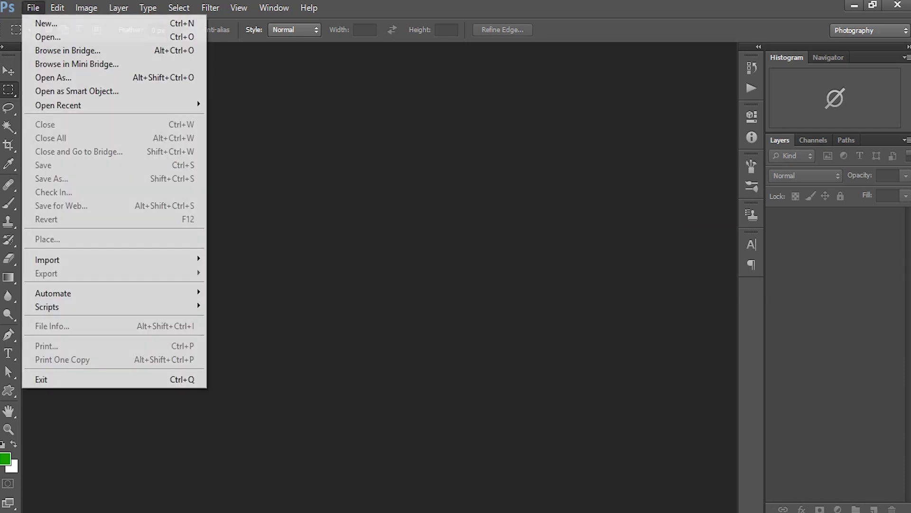
{"action": "left_click", "coordinate": [43, 15]}
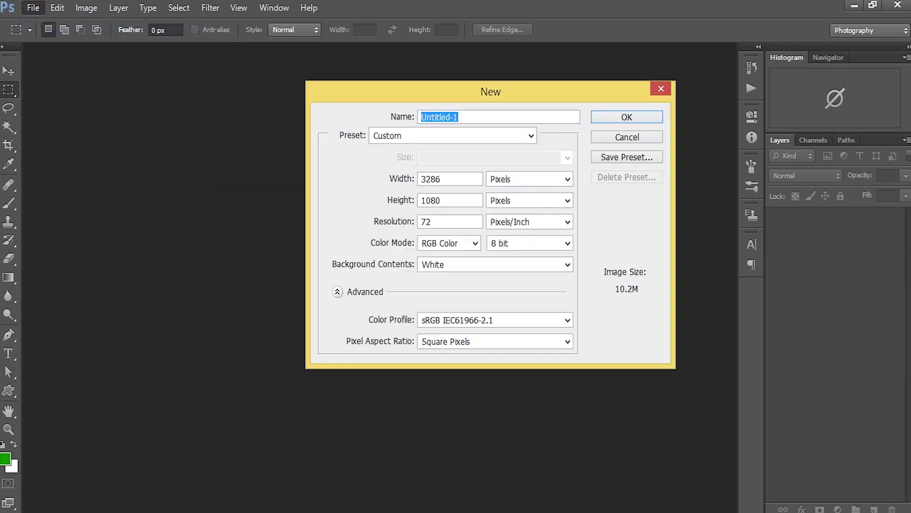
{"action": "left_click", "coordinate": [530, 135]}
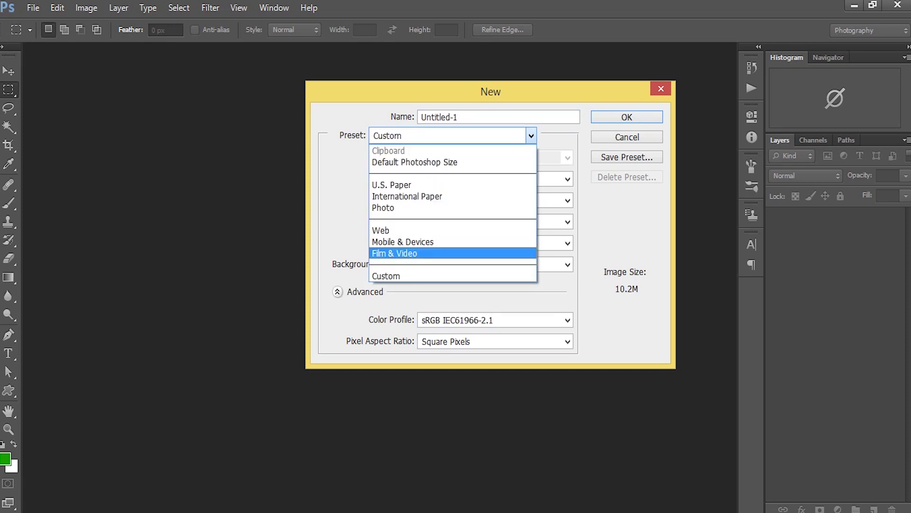
{"action": "left_click", "coordinate": [395, 253]}
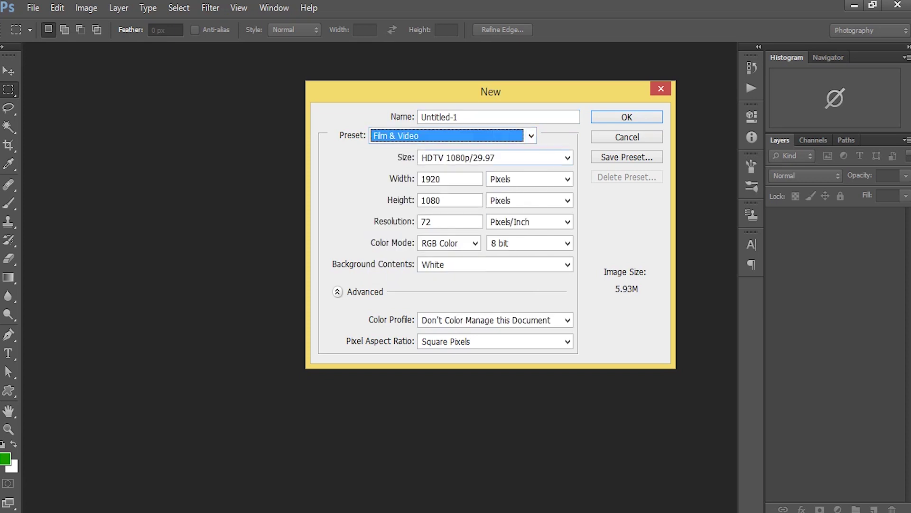
{"action": "left_click", "coordinate": [567, 158]}
{"action": "left_click", "coordinate": [491, 300]}
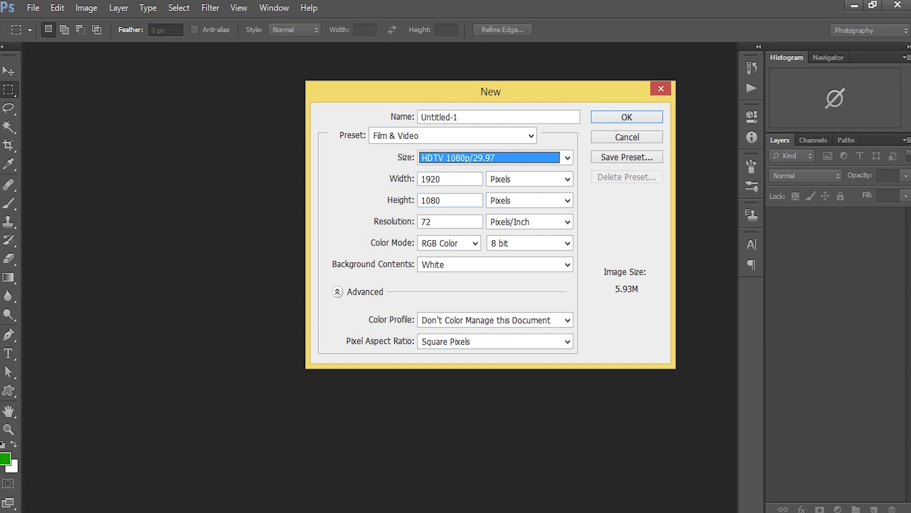
{"action": "key", "text": "Return"}
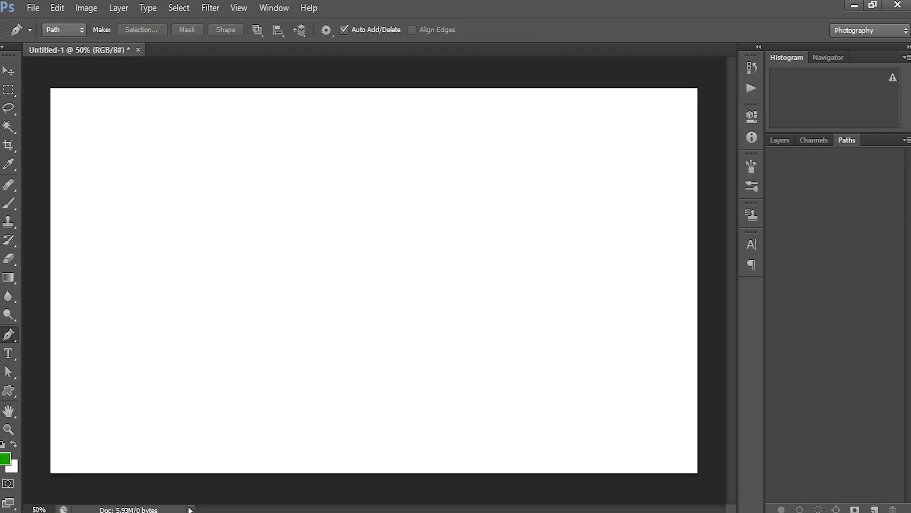
- Draw a closed S-curve wave path across the canvas, looping below the bottom edge
{"action": "left_click", "coordinate": [48, 364]}
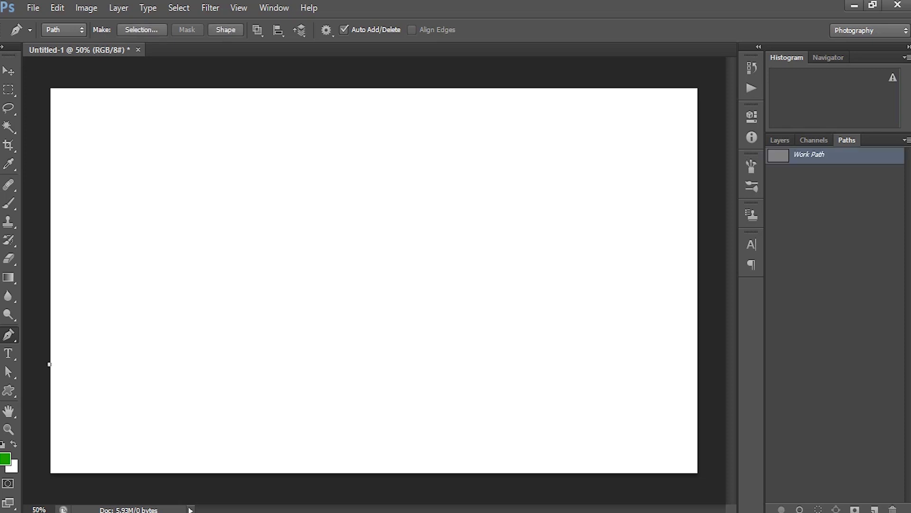
{"action": "left_click_drag", "start_coordinate": [376, 304], "coordinate": [532, 378]}
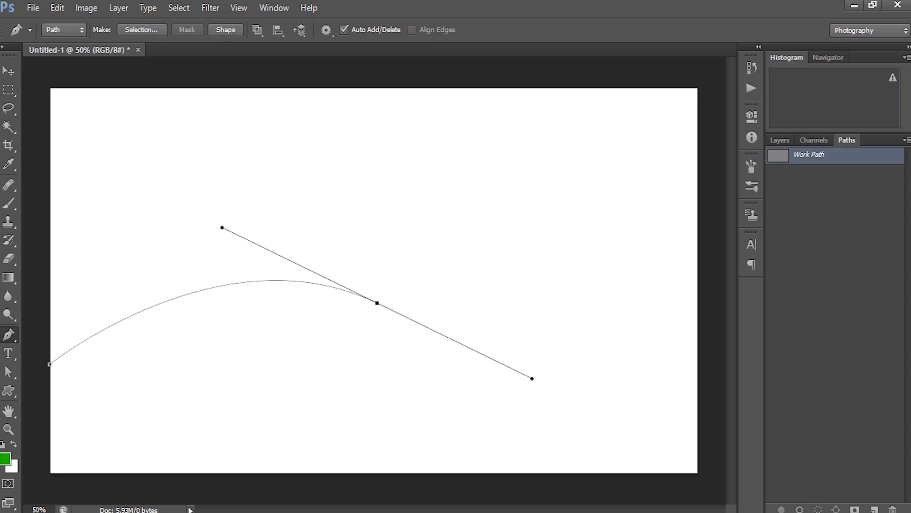
{"action": "left_click_drag", "start_coordinate": [695, 303], "coordinate": [741, 250]}
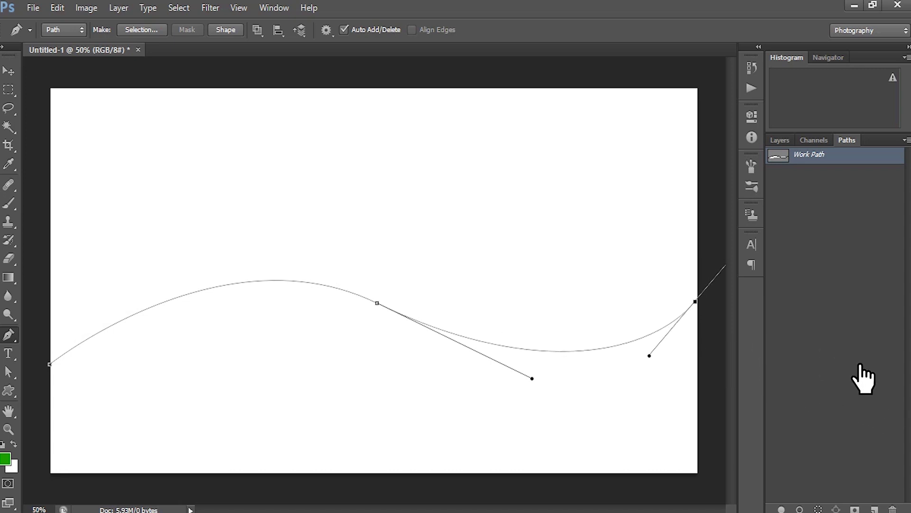
{"action": "key", "text": "Escape"}
{"action": "left_click", "coordinate": [703, 493], "text": "shift"}
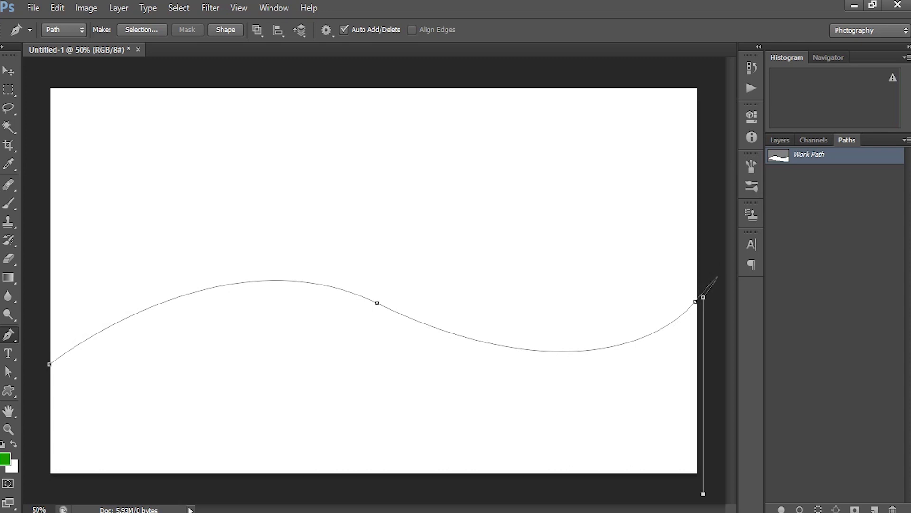
{"action": "left_click", "coordinate": [43, 490], "text": "shift"}
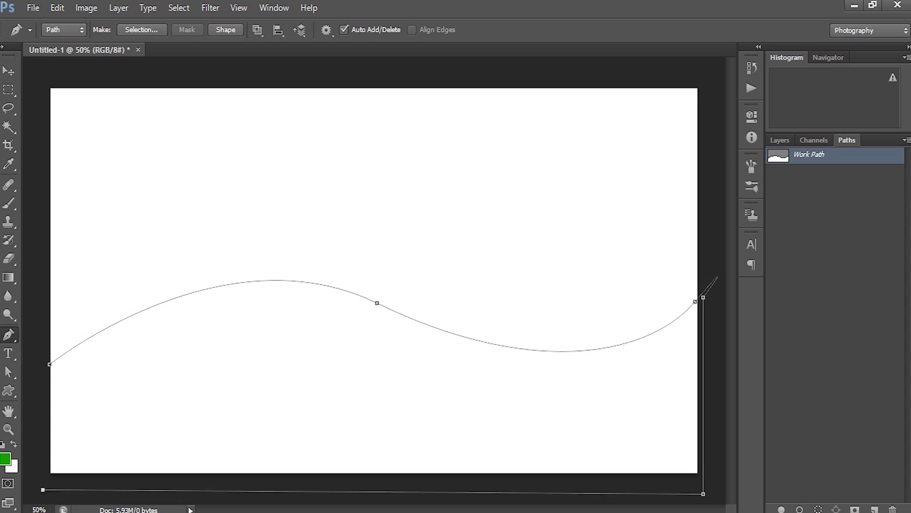
{"action": "left_click", "coordinate": [49, 366]}
{"action": "key", "text": "Escape"}
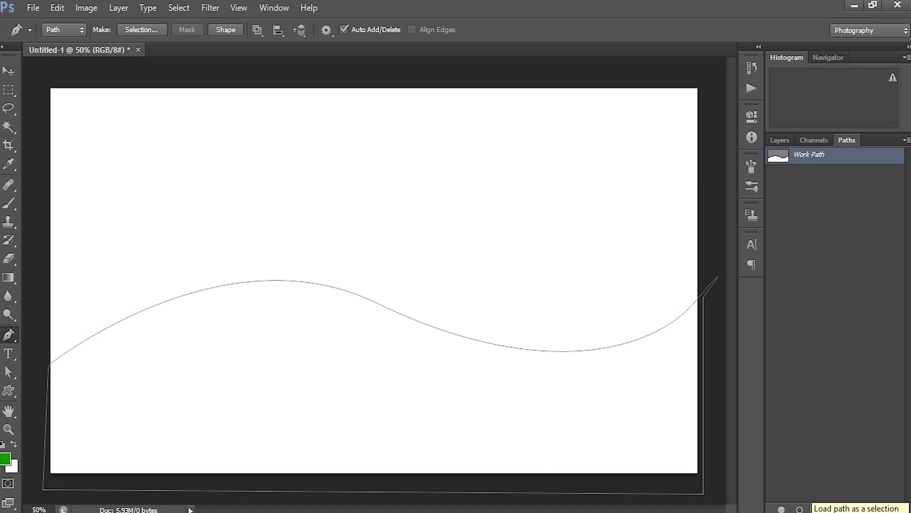
- Load the wave path as a selection and add a new layer
{"action": "left_click", "coordinate": [818, 508]}
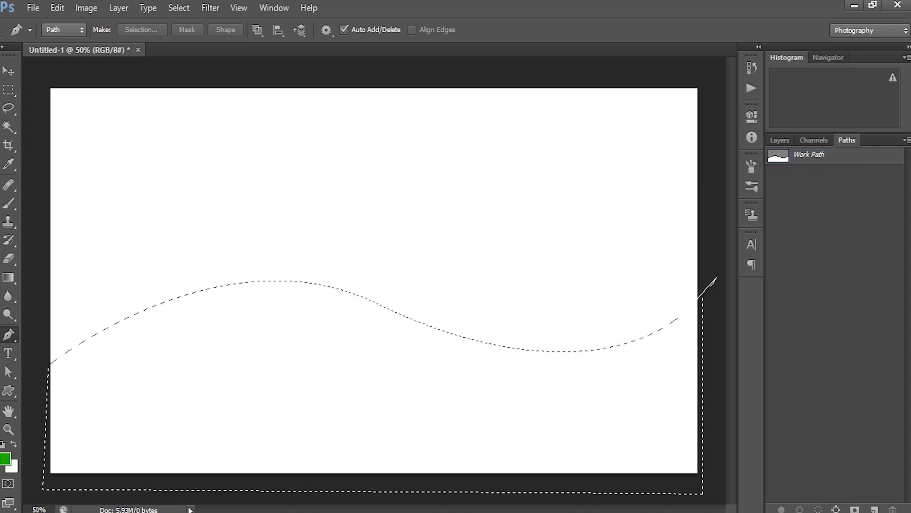
{"action": "key", "text": "F7"}
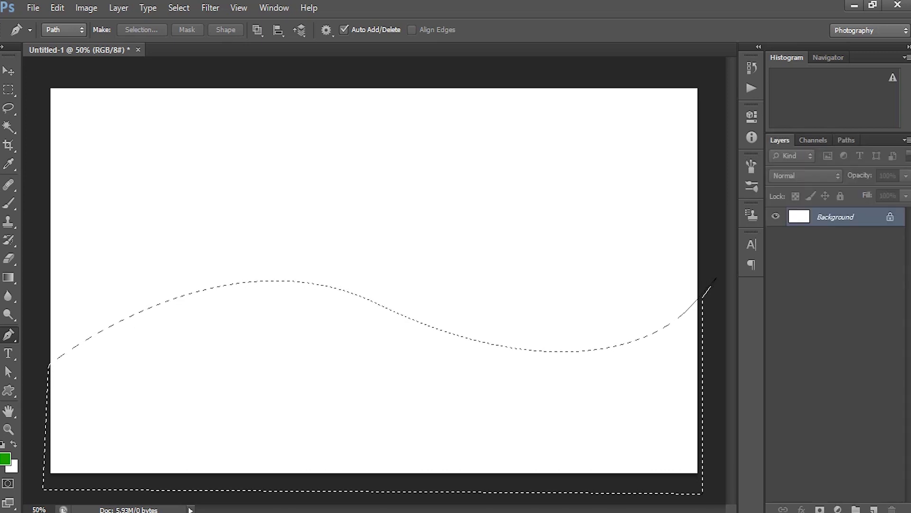
{"action": "key", "text": "ctrl+j"}
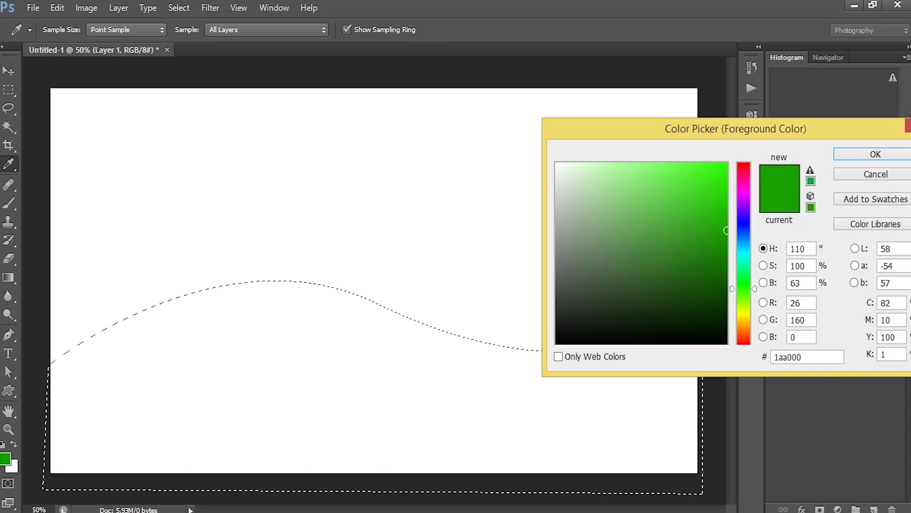
- Fill the wave selection with green #1b9a02 using the Paint Bucket
{"action": "left_click", "coordinate": [723, 235]}
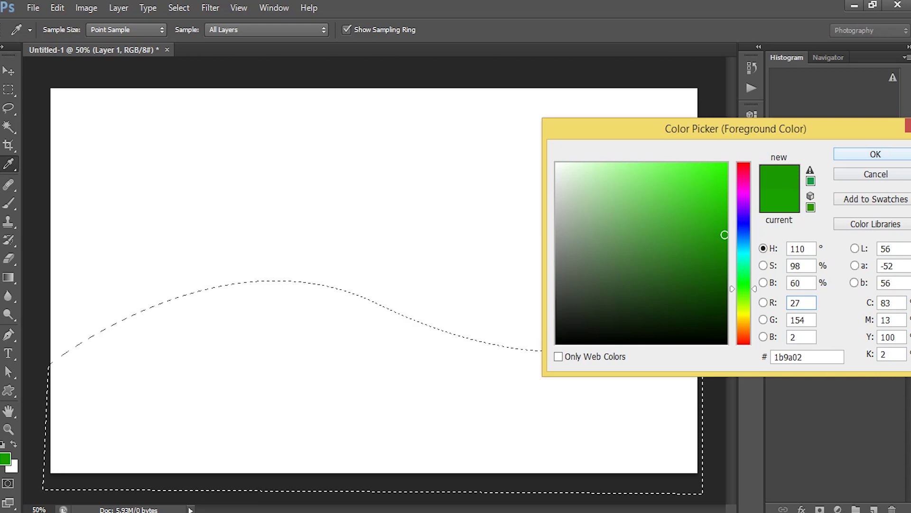
{"action": "left_click", "coordinate": [876, 155]}
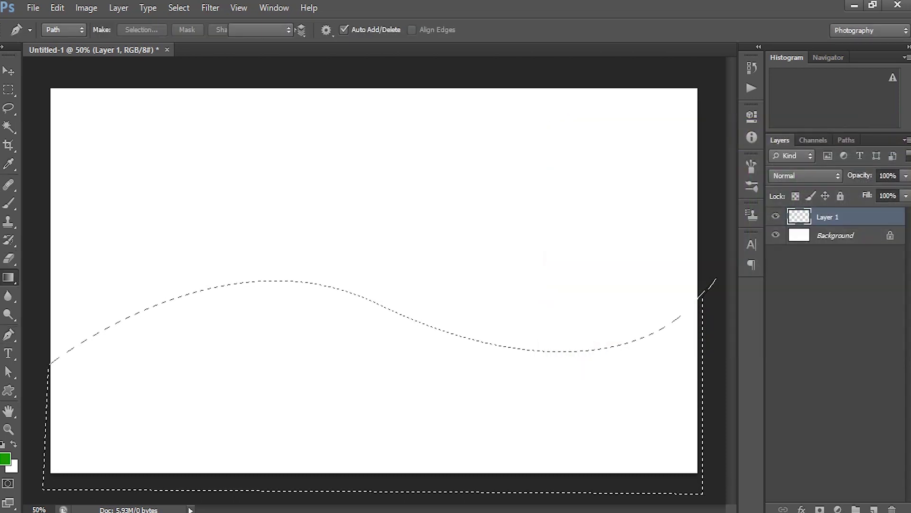
{"action": "right_click", "coordinate": [9, 277]}
{"action": "left_click", "coordinate": [75, 287]}
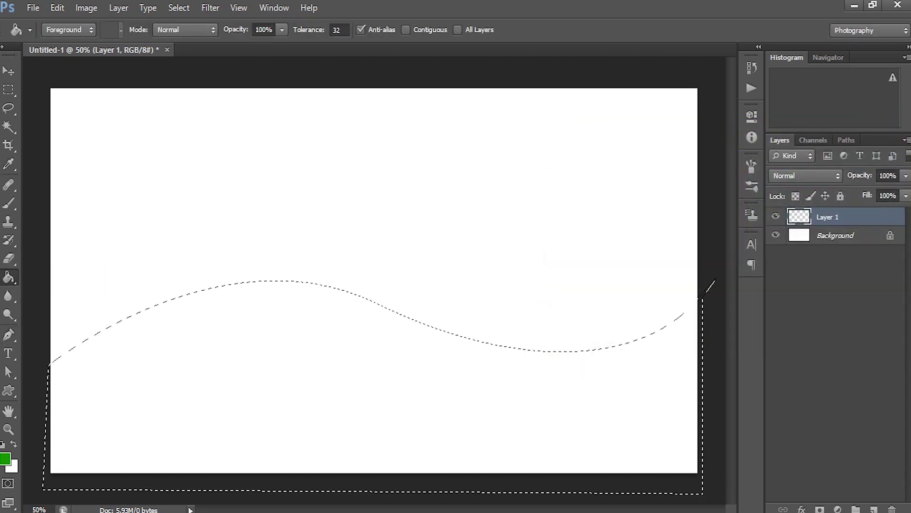
{"action": "left_click", "coordinate": [427, 399]}
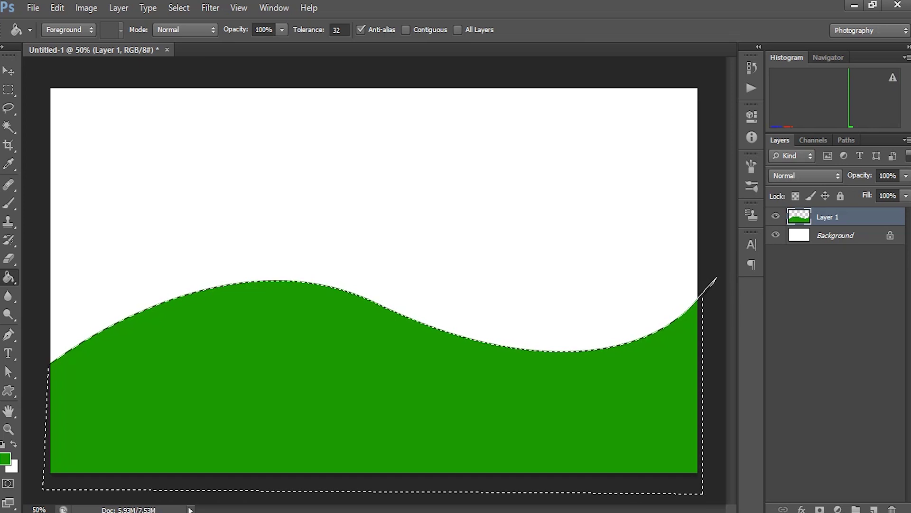
{"action": "key", "text": "v"}
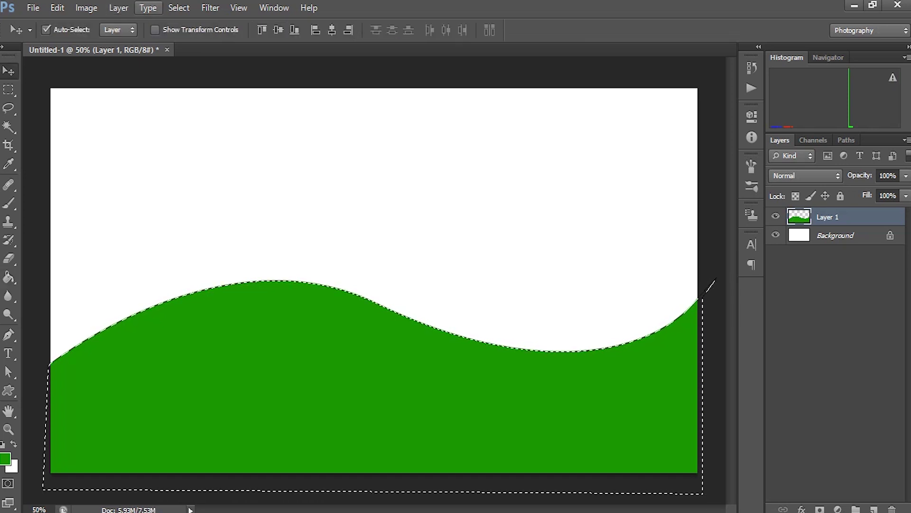
{"action": "left_click", "coordinate": [179, 7]}
- Deselect, nudge Layer 1 down, and duplicate the layer
{"action": "left_click", "coordinate": [198, 37]}
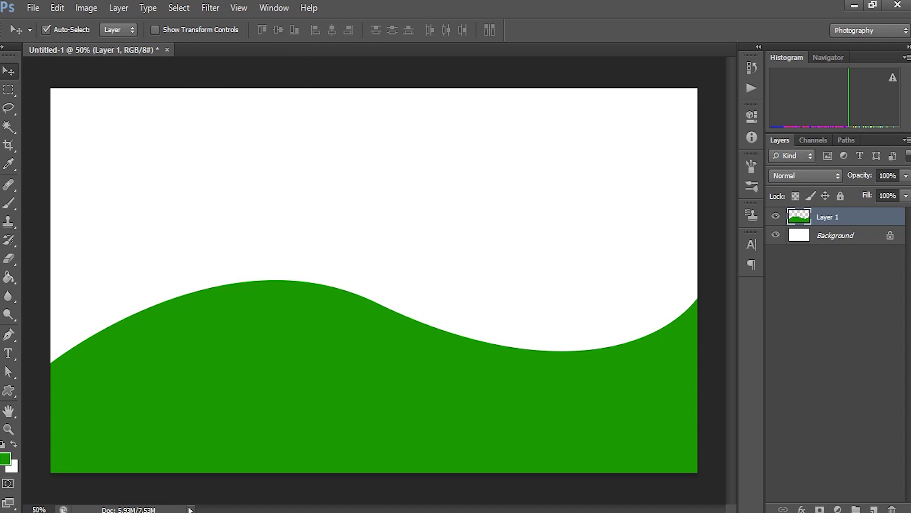
{"action": "key", "text": "shift+Down"}
{"action": "key", "text": "shift+Down"}
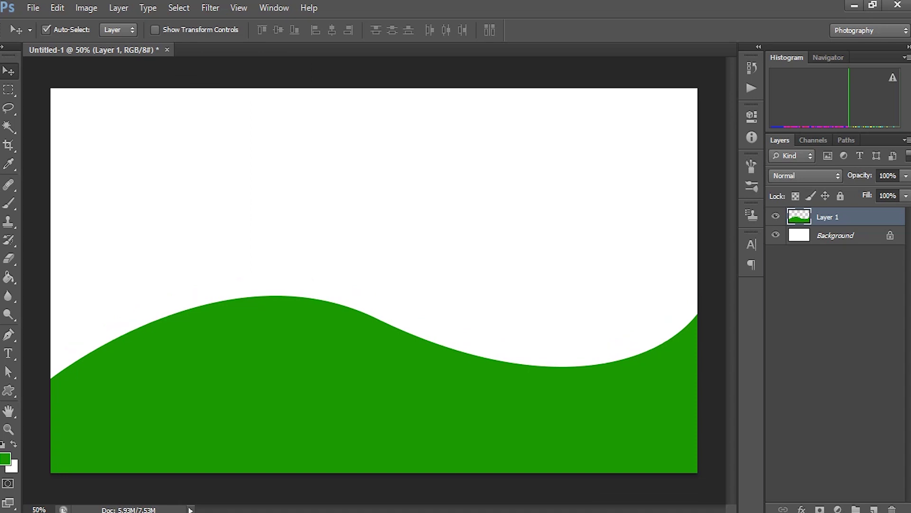
{"action": "right_click", "coordinate": [847, 217]}
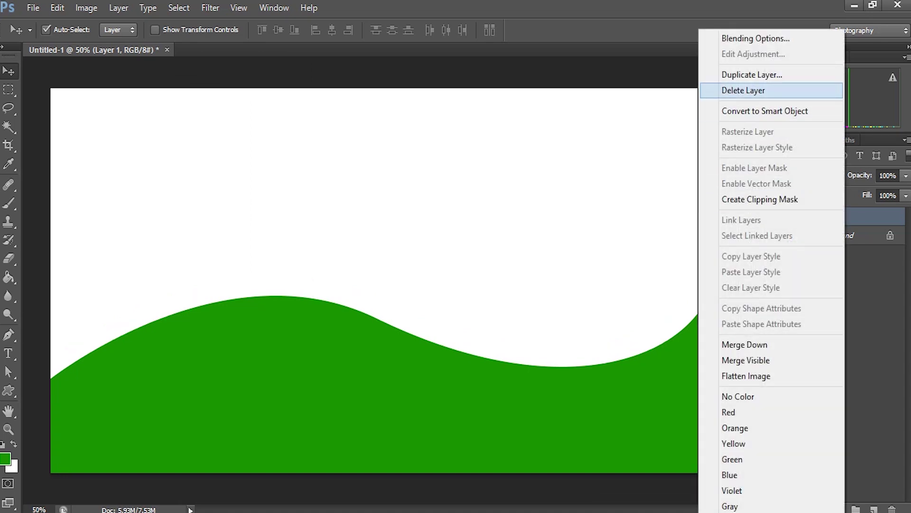
{"action": "left_click", "coordinate": [752, 74]}
{"action": "key", "text": "Return"}
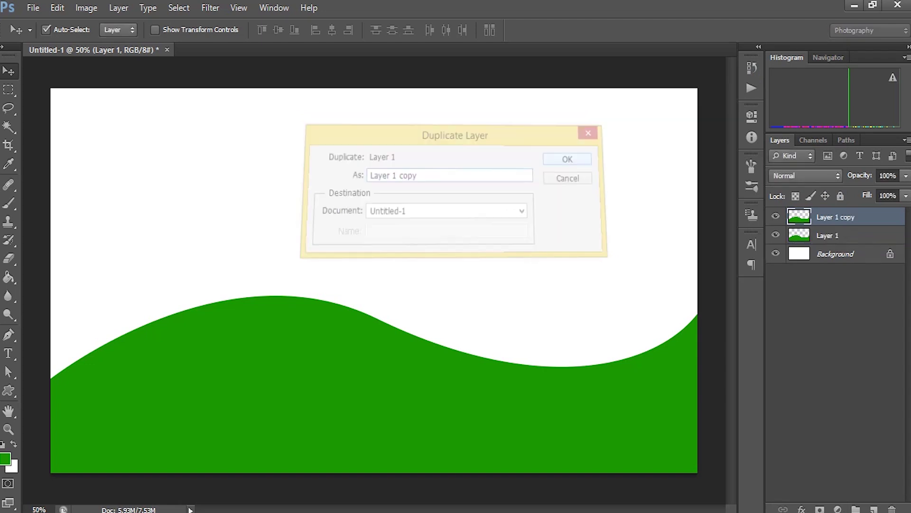
- Move the copy upward and set its blend mode to Hard Light
{"action": "left_click_drag", "start_coordinate": [338, 336], "coordinate": [339, 296]}
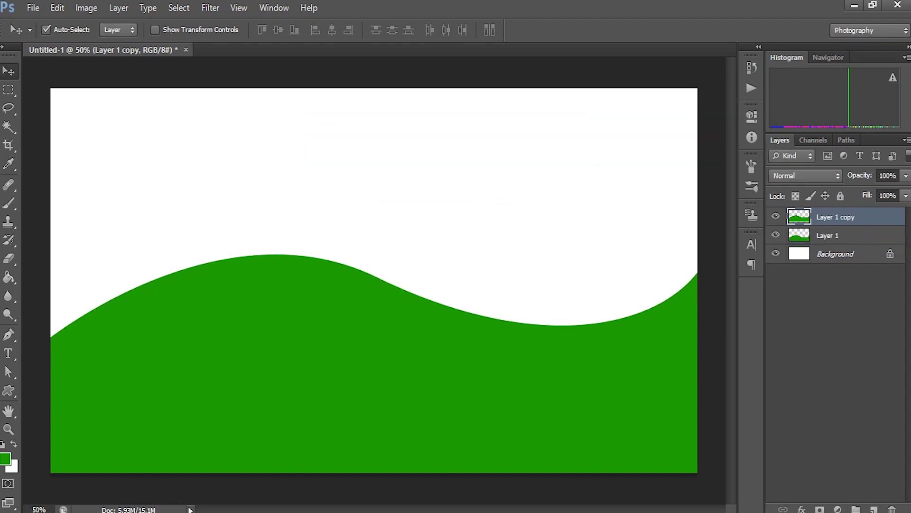
{"action": "left_click", "coordinate": [805, 175]}
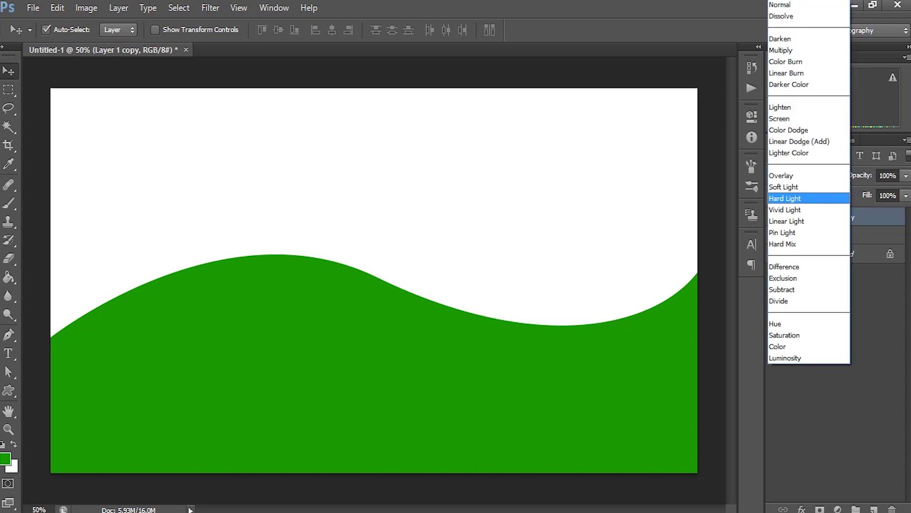
{"action": "left_click", "coordinate": [786, 198]}
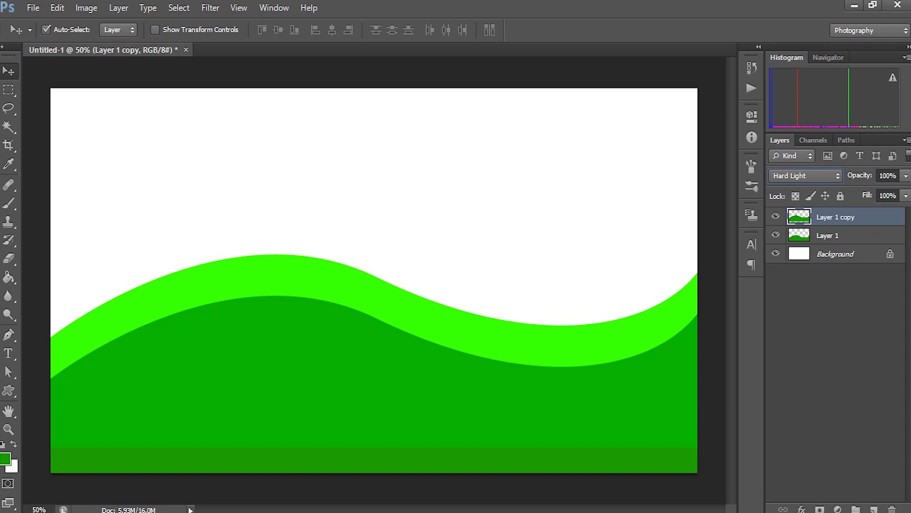
{"action": "left_click", "coordinate": [9, 258]}
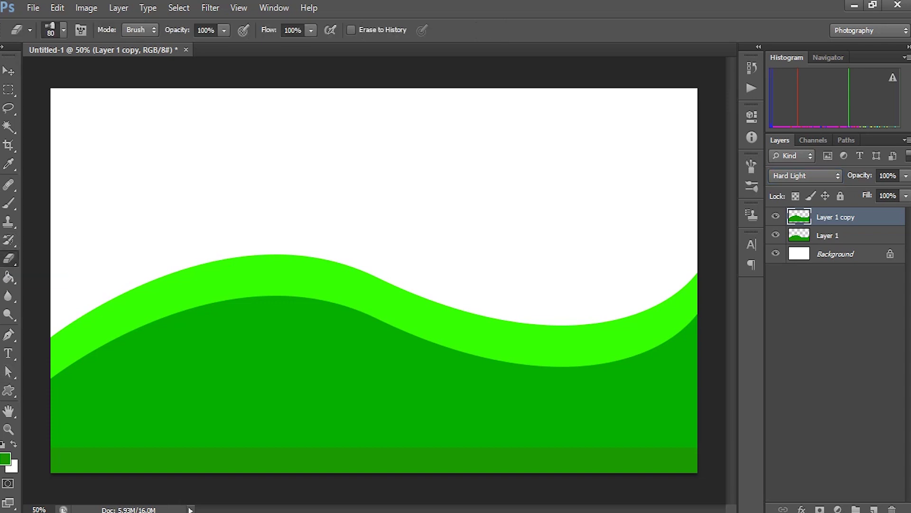
- Set the eraser's Round Fan bristle tip spacing to 5%
{"action": "left_click", "coordinate": [80, 29]}
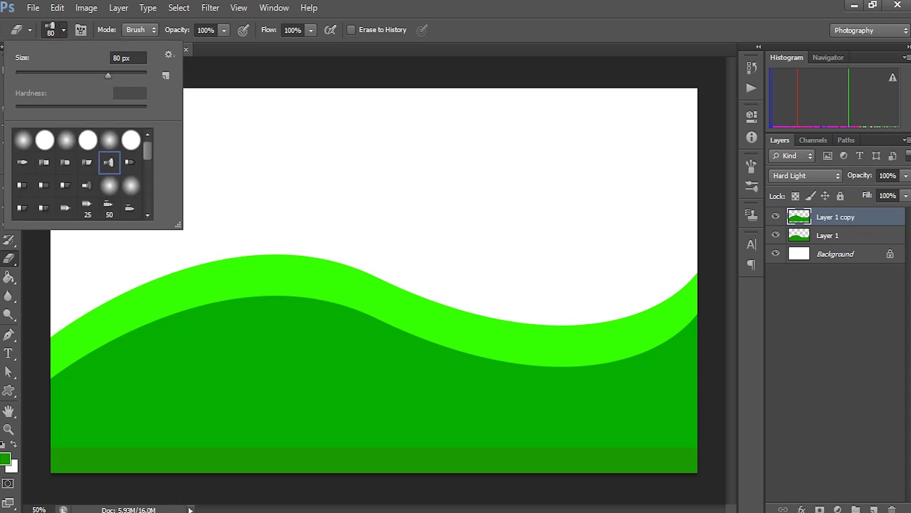
{"action": "left_click", "coordinate": [751, 165]}
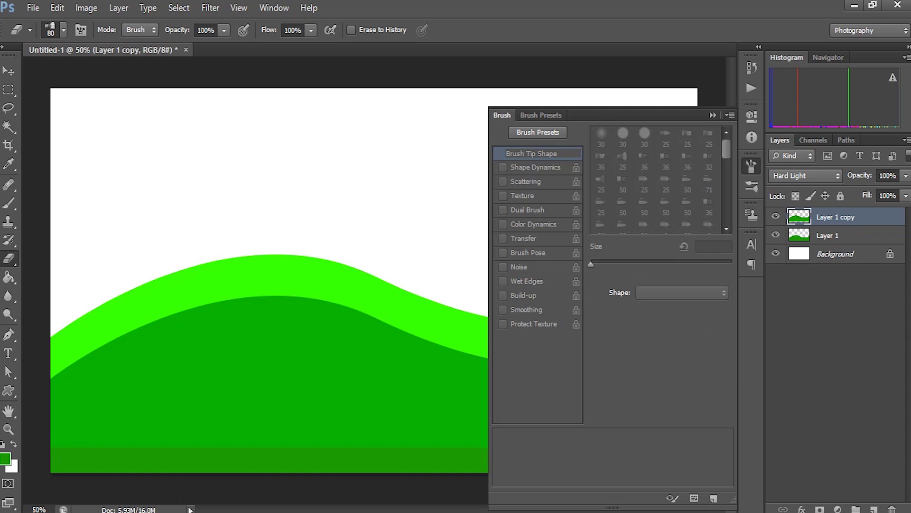
{"action": "left_click_drag", "start_coordinate": [591, 420], "coordinate": [596, 419]}
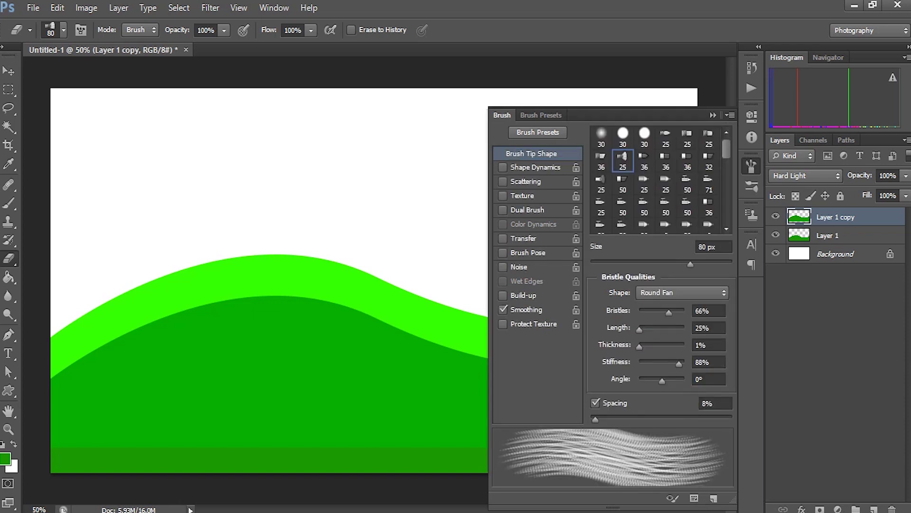
{"action": "double_click", "coordinate": [708, 404]}
{"action": "type", "text": "5"}
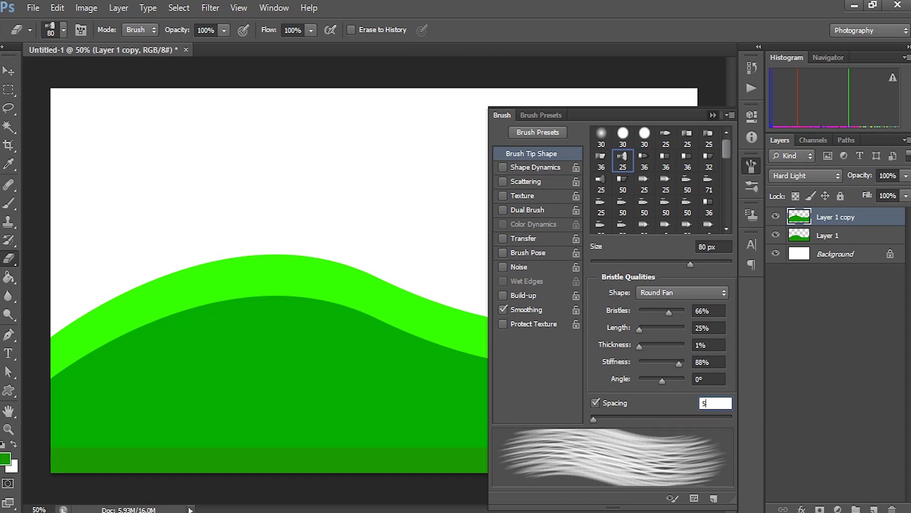
{"action": "left_click", "coordinate": [713, 115]}
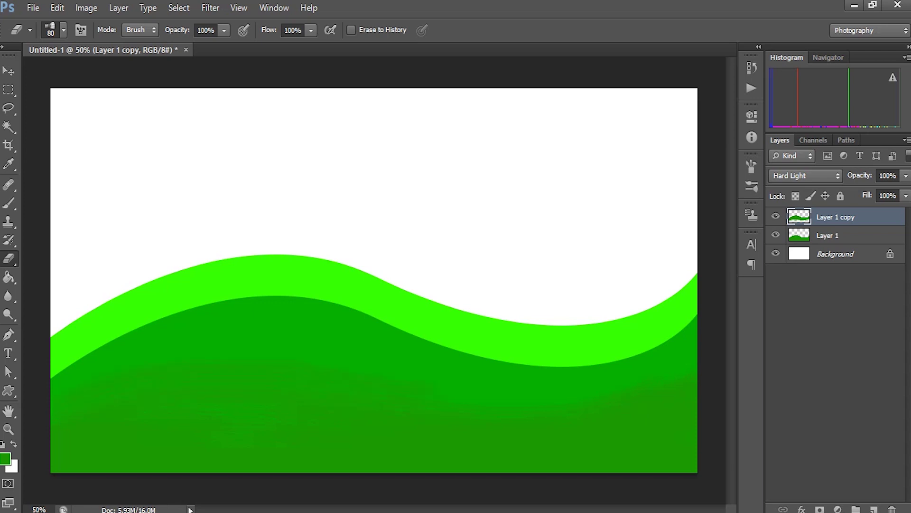
- Erase light streaks along the bright green band's upper edge
{"action": "left_click_drag", "start_coordinate": [695, 316], "coordinate": [650, 348]}
{"action": "mouse_move", "coordinate": [695, 285]}
{"action": "left_mouse_down"}
{"action": "mouse_move", "coordinate": [86, 335]}
{"action": "mouse_move", "coordinate": [53, 370]}
{"action": "left_mouse_up"}
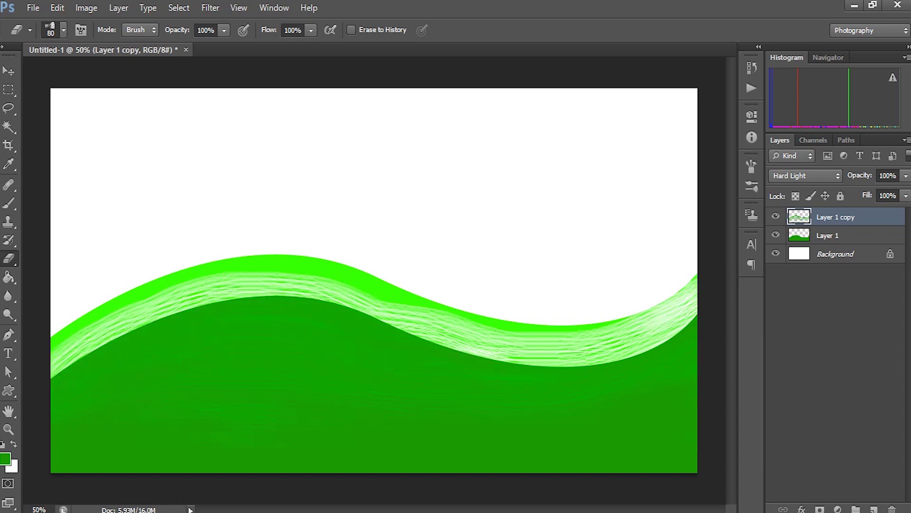
{"action": "mouse_move", "coordinate": [694, 278]}
{"action": "left_mouse_down"}
{"action": "mouse_move", "coordinate": [257, 264]}
{"action": "mouse_move", "coordinate": [53, 357]}
{"action": "left_mouse_up"}
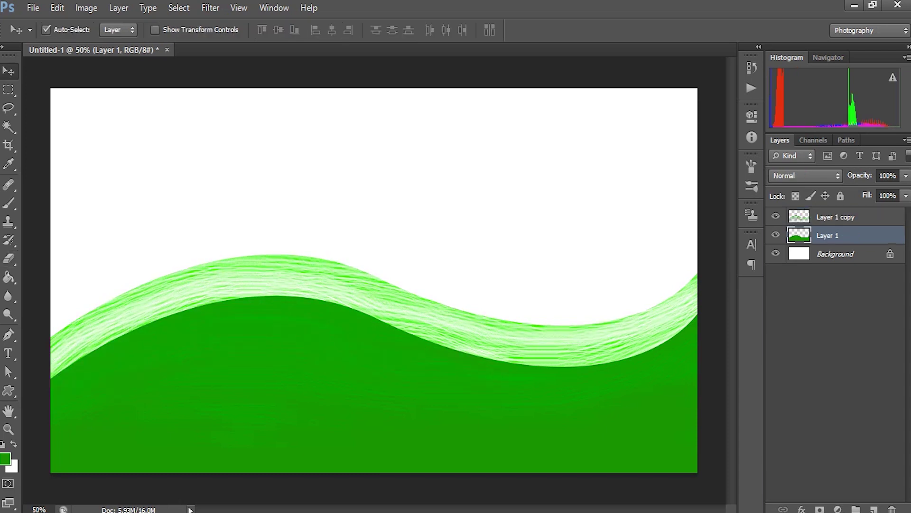
- Duplicate Layer 1, shift the copy upward, and blend it with Hard Light
{"action": "right_click", "coordinate": [837, 236]}
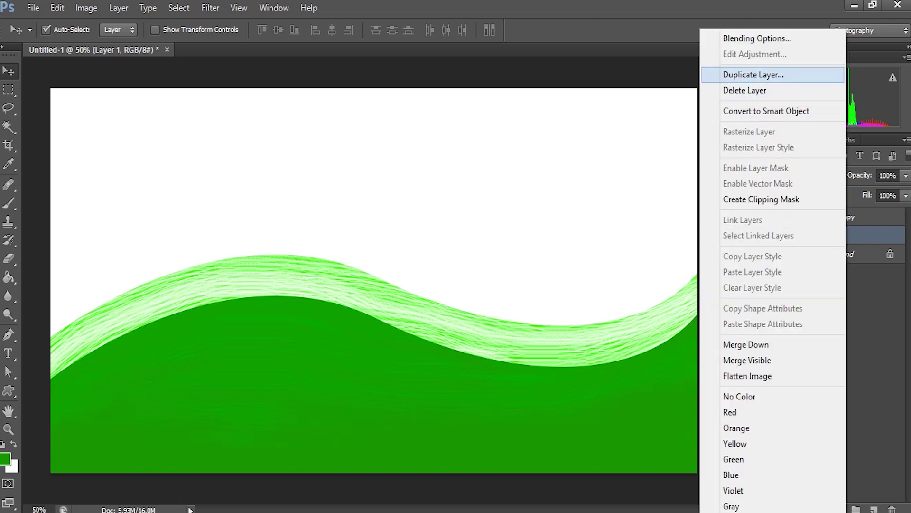
{"action": "left_click", "coordinate": [754, 74]}
{"action": "key", "text": "Return"}
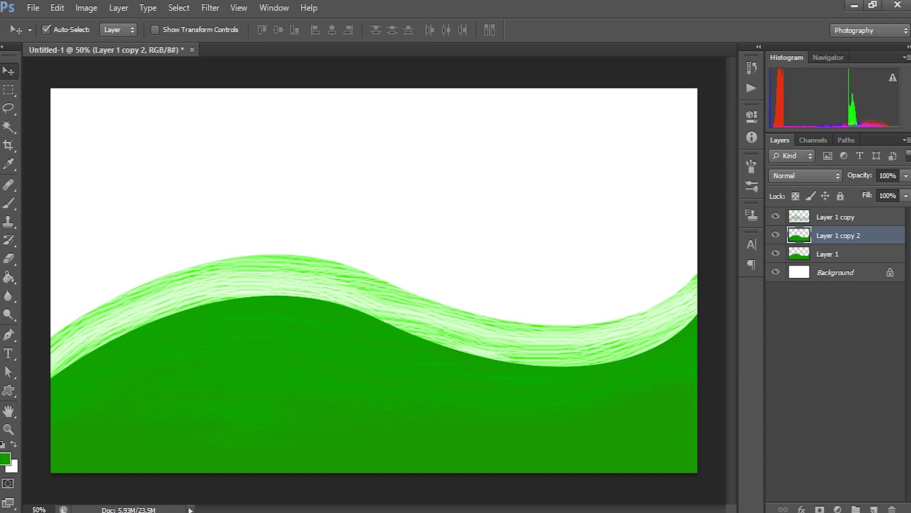
{"action": "left_click_drag", "start_coordinate": [620, 441], "coordinate": [620, 385]}
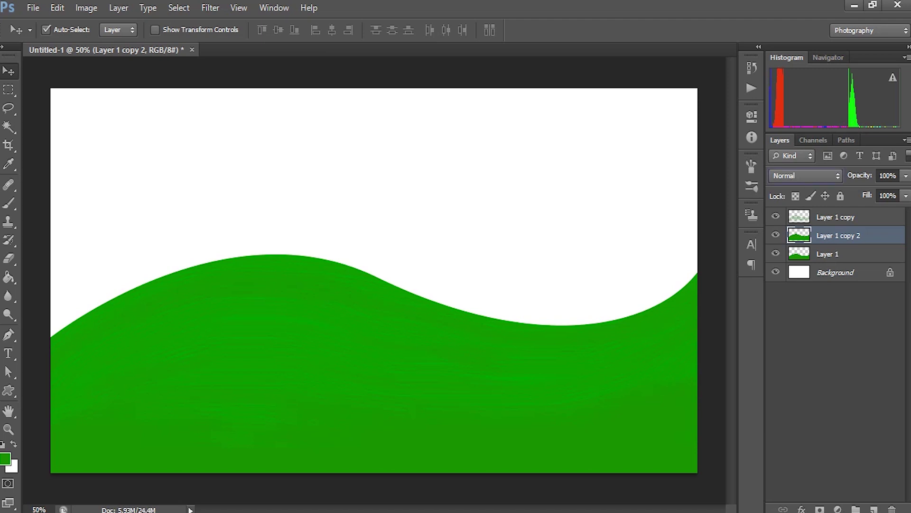
{"action": "left_click", "coordinate": [804, 175]}
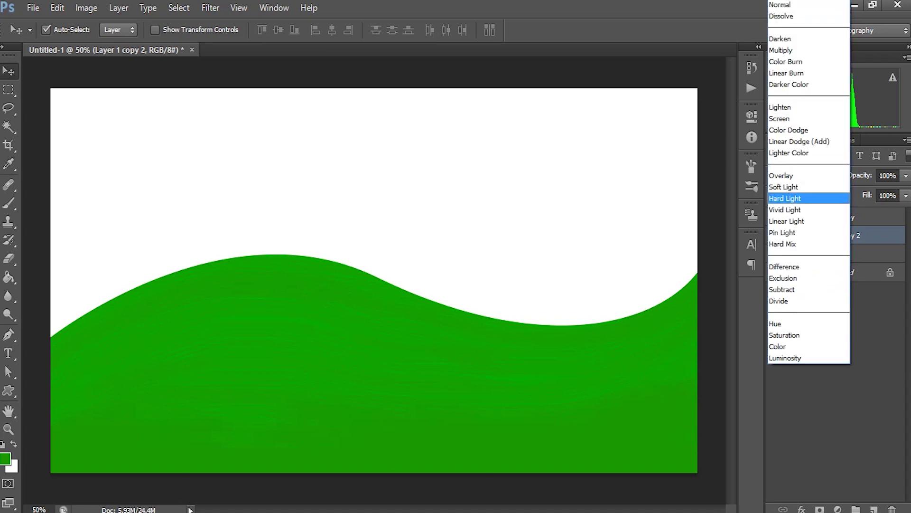
{"action": "left_click", "coordinate": [785, 198]}
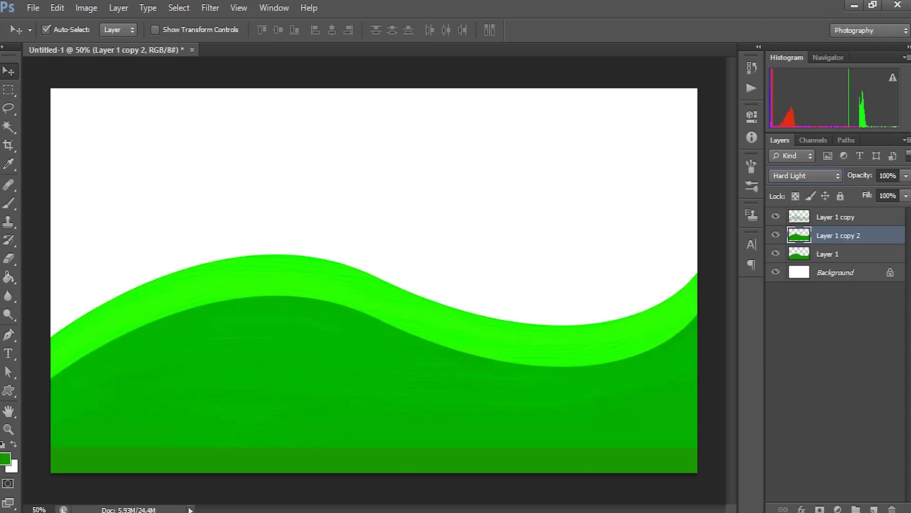
- With Layer 1 copy hidden, erase streaks along the new bright band, then unhide it
{"action": "left_click", "coordinate": [776, 216]}
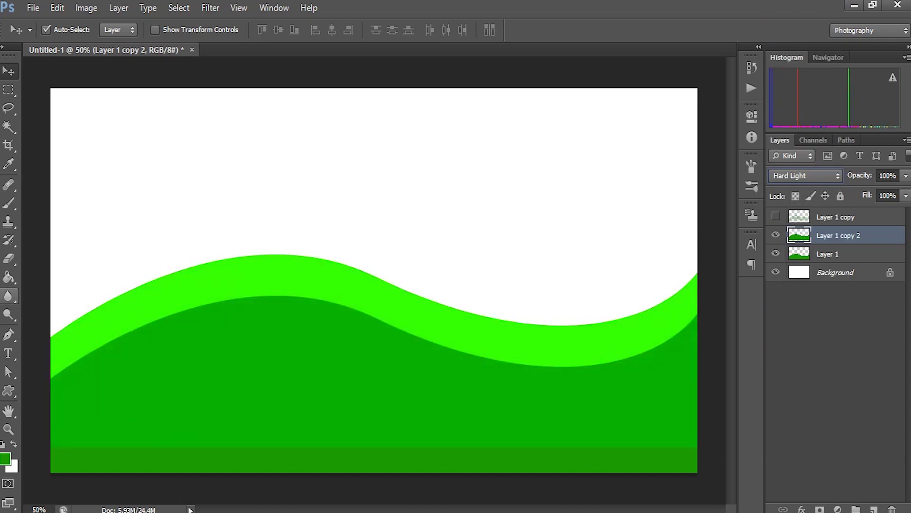
{"action": "left_click", "coordinate": [9, 240]}
{"action": "left_click_drag", "start_coordinate": [695, 285], "coordinate": [57, 357]}
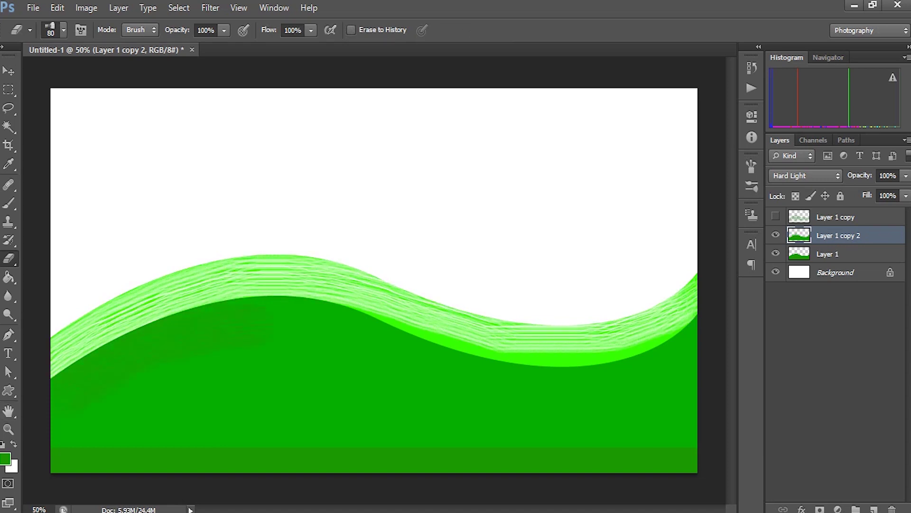
{"action": "left_click_drag", "start_coordinate": [342, 308], "coordinate": [694, 313]}
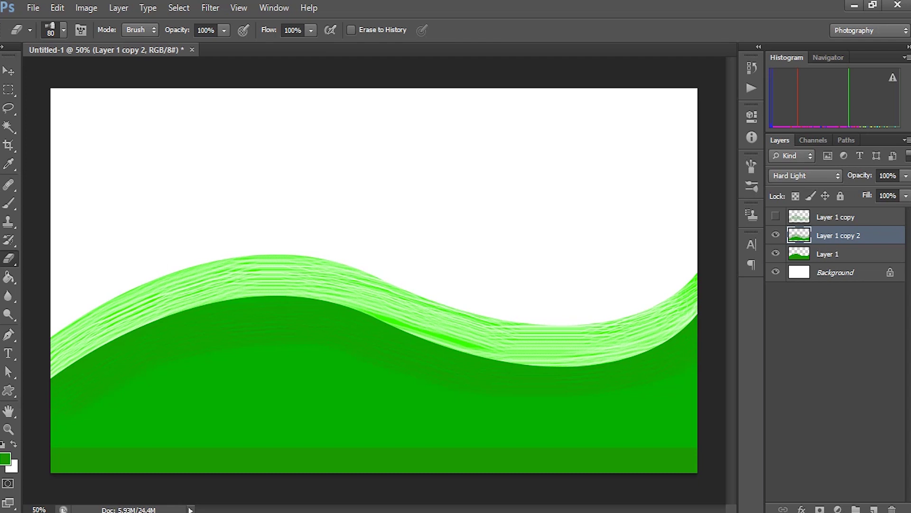
{"action": "left_click", "coordinate": [836, 217]}
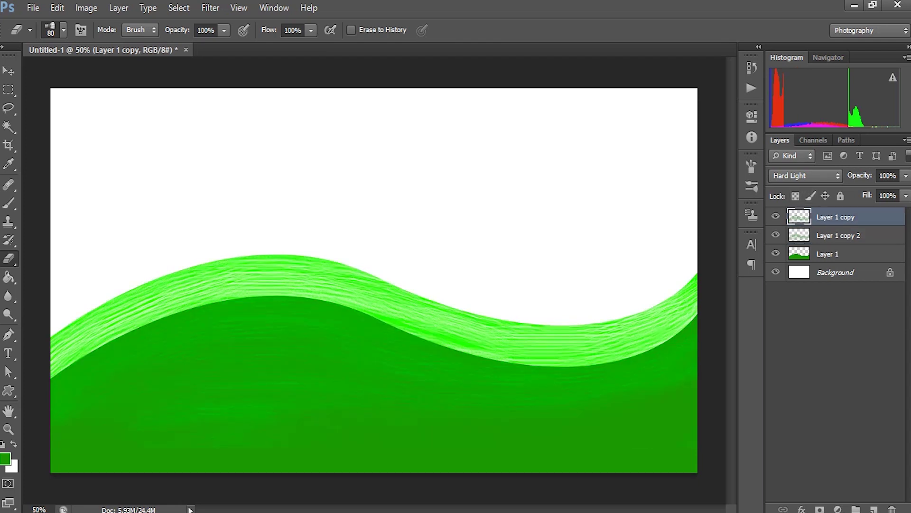
- Change Layer 1 copy's blend mode to a different option
{"action": "key", "text": "alt+bracketleft"}
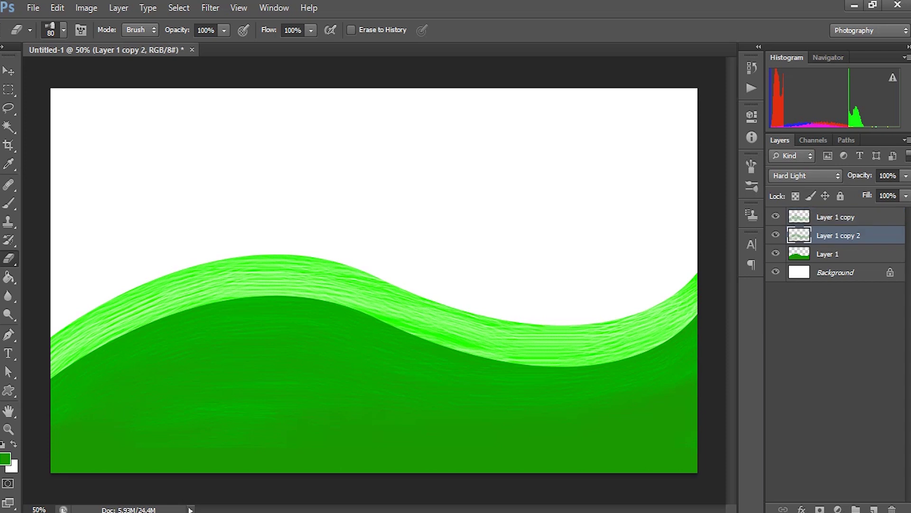
{"action": "key", "text": "alt+bracketright"}
{"action": "left_click", "coordinate": [806, 175]}
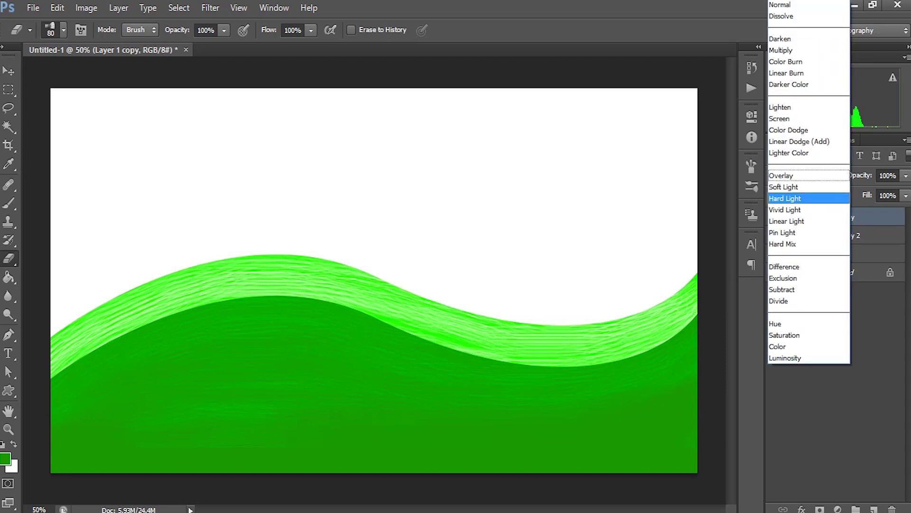
{"action": "key", "text": "Up"}
{"action": "key", "text": "Up"}
{"action": "key", "text": "Up"}
{"action": "key", "text": "Return"}
- Duplicate Layer 1 again as Layer 1 copy 3
{"action": "key", "text": "alt+bracketleft"}
{"action": "key", "text": "alt+bracketleft"}
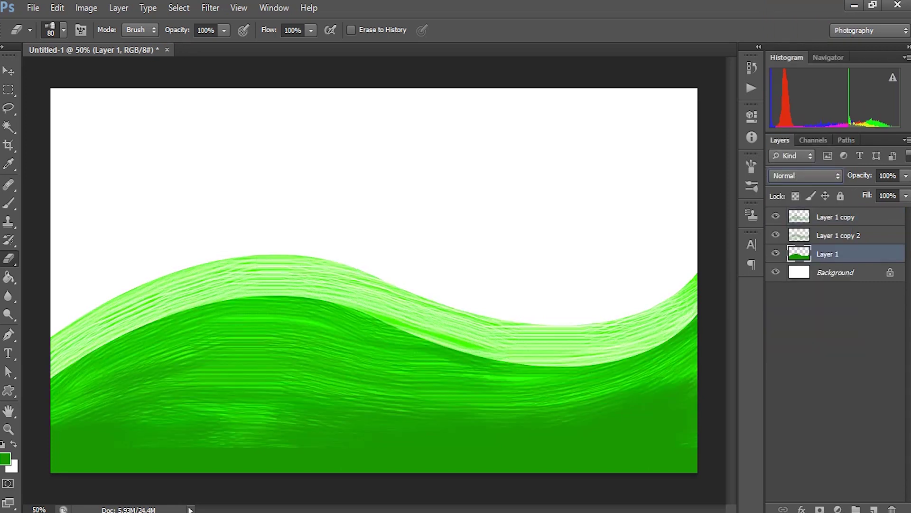
{"action": "right_click", "coordinate": [847, 254]}
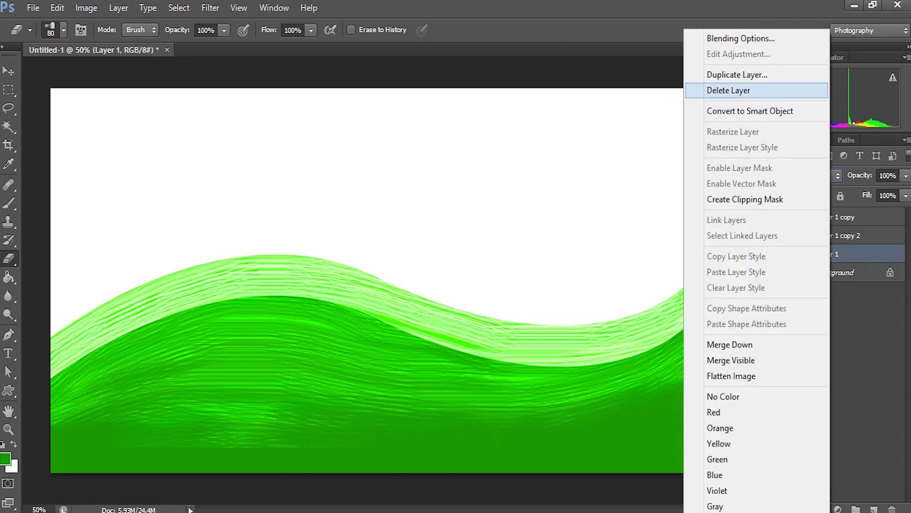
{"action": "left_click", "coordinate": [737, 74]}
{"action": "left_click", "coordinate": [574, 157]}
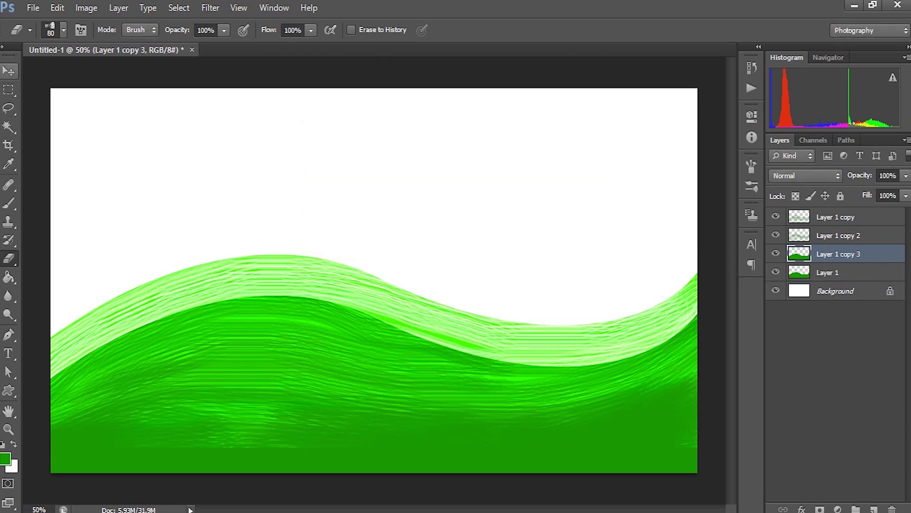
- Raise Layer 1 copy 3 and hide Layer 1 copy and copy 2
{"action": "left_click", "coordinate": [9, 70]}
{"action": "left_click_drag", "start_coordinate": [543, 428], "coordinate": [543, 391]}
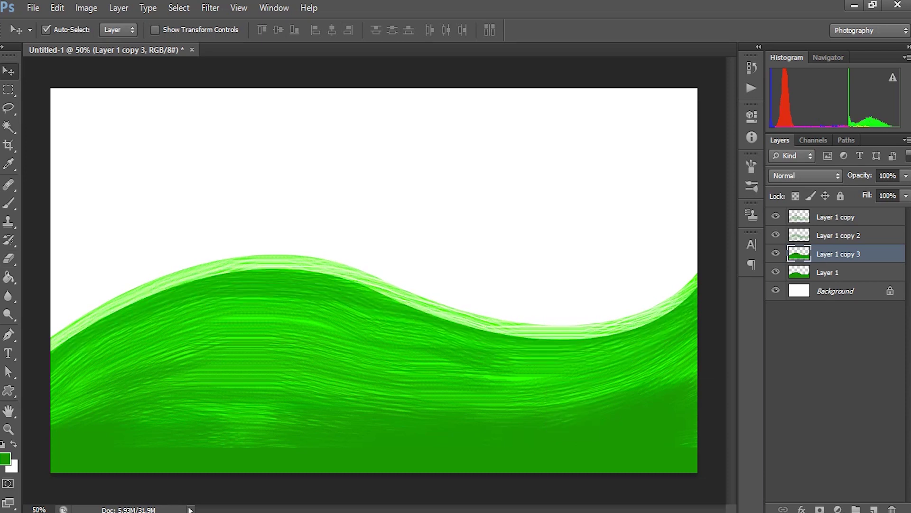
{"action": "left_click", "coordinate": [776, 217]}
{"action": "left_click", "coordinate": [776, 236]}
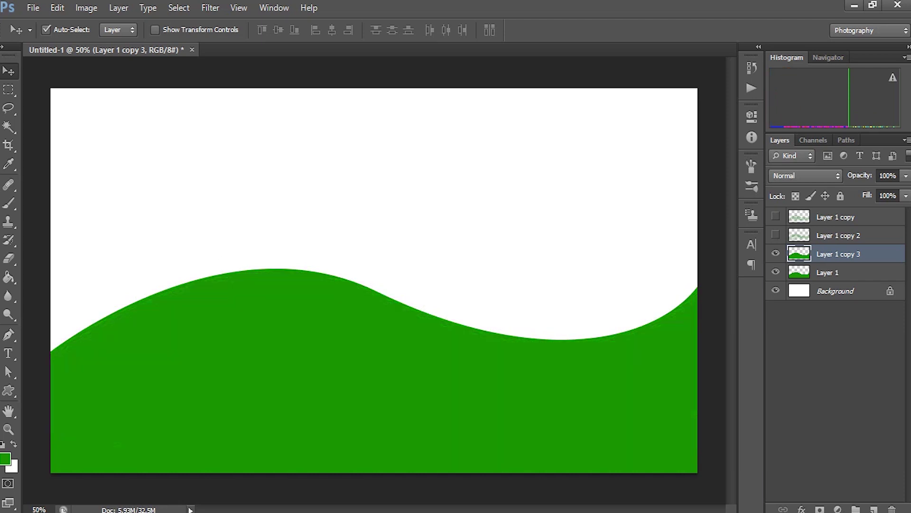
- Erase streaks along copy 3's top edge and set it to Overlay
{"action": "key", "text": "e"}
{"action": "mouse_move", "coordinate": [694, 293]}
{"action": "left_mouse_down"}
{"action": "mouse_move", "coordinate": [53, 356]}
{"action": "mouse_move", "coordinate": [694, 299]}
{"action": "left_mouse_up"}
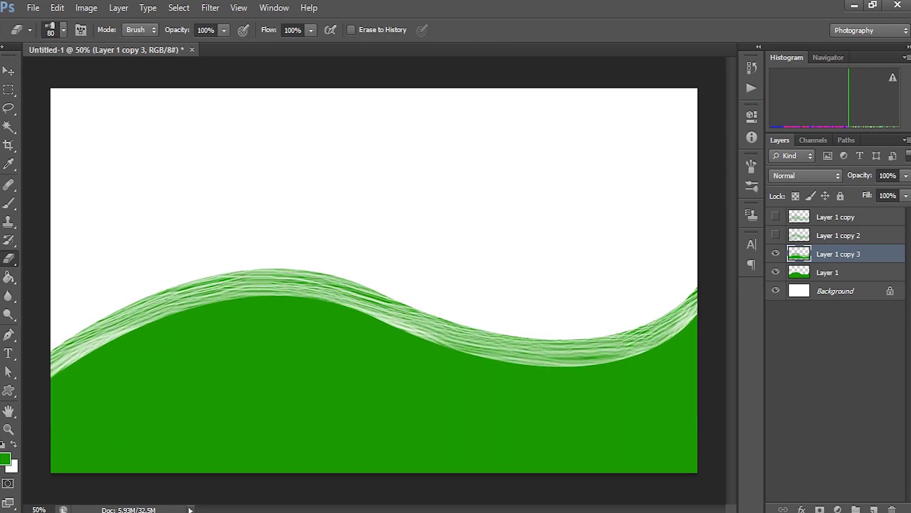
{"action": "left_click_drag", "start_coordinate": [641, 356], "coordinate": [455, 356]}
{"action": "left_click", "coordinate": [805, 175]}
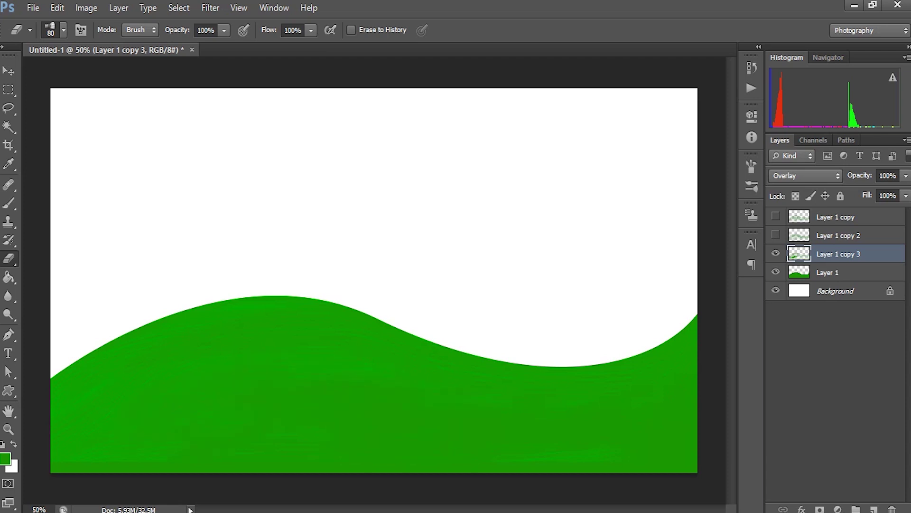
- Unhide both stroke copies and nudge Layer 1 copy 2 slightly down
{"action": "left_click", "coordinate": [776, 217]}
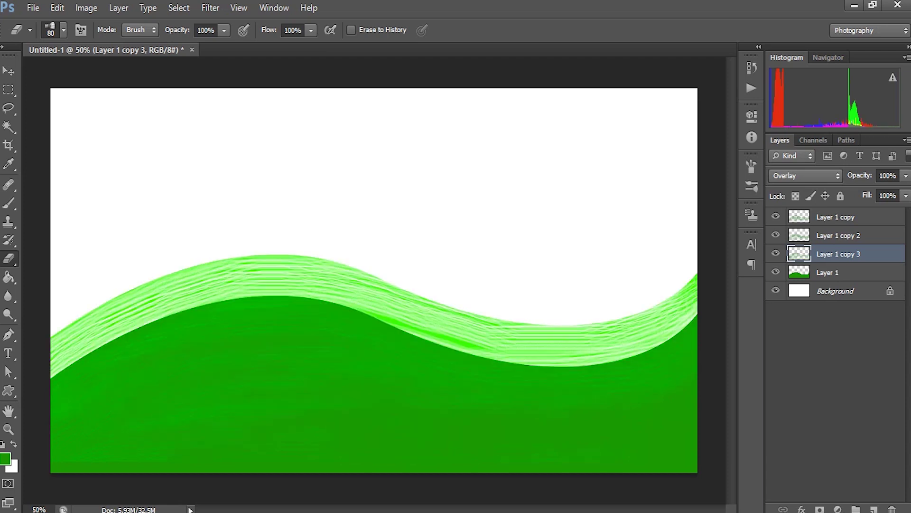
{"action": "left_click", "coordinate": [775, 235]}
{"action": "key", "text": "v"}
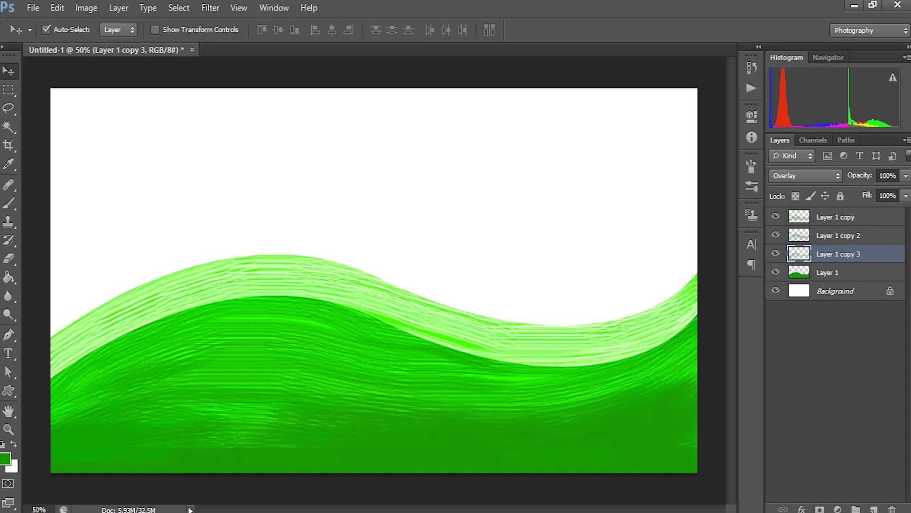
{"action": "left_click", "coordinate": [278, 242], "text": "ctrl"}
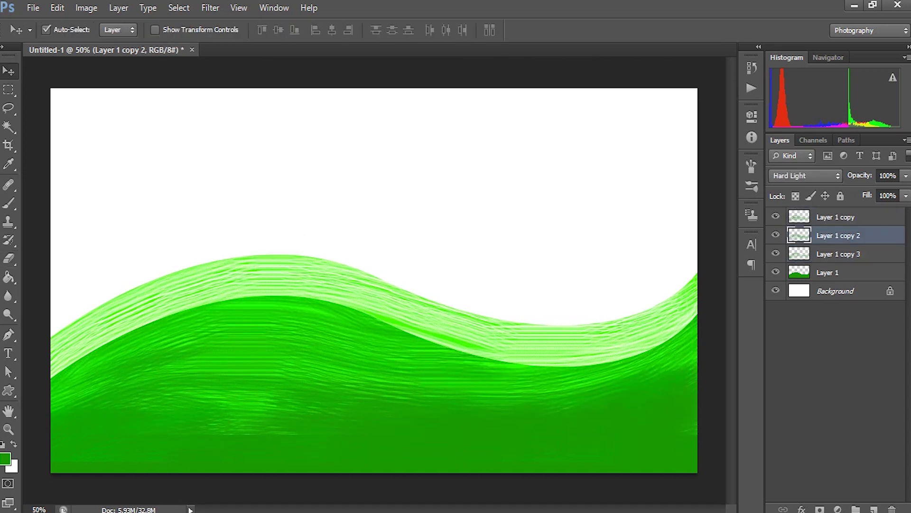
{"action": "left_click_drag", "start_coordinate": [356, 285], "coordinate": [360, 281]}
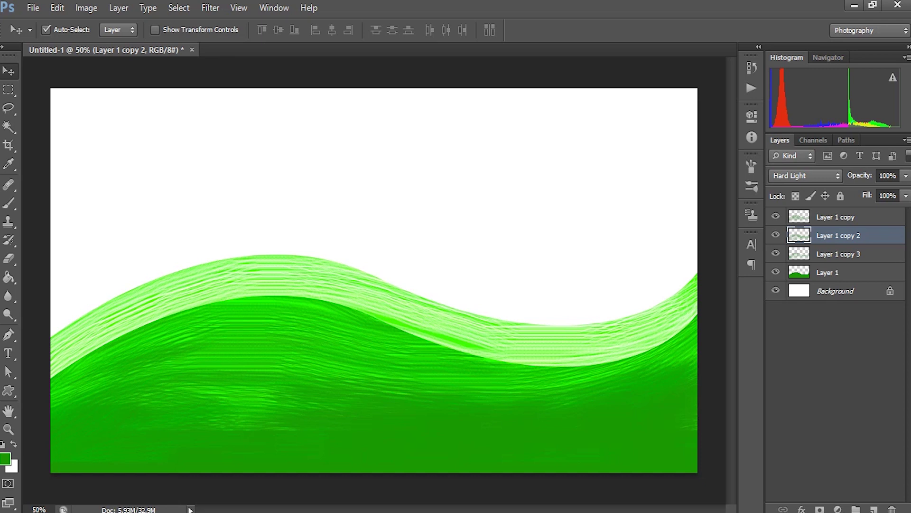
{"action": "key", "text": "shift+Down"}
{"action": "key", "text": "shift+Down"}
- Set Layer 1 copy 2's blend mode to Linear Dodge (Add)
{"action": "key", "text": "alt+bracketleft"}
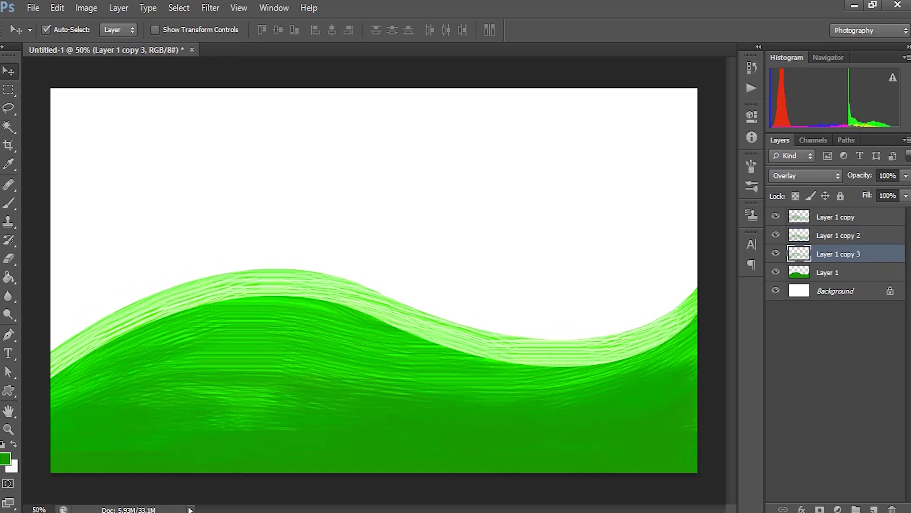
{"action": "left_click", "coordinate": [806, 175]}
{"action": "left_click", "coordinate": [790, 199]}
{"action": "key", "text": "alt+bracketright"}
{"action": "left_click", "coordinate": [806, 176]}
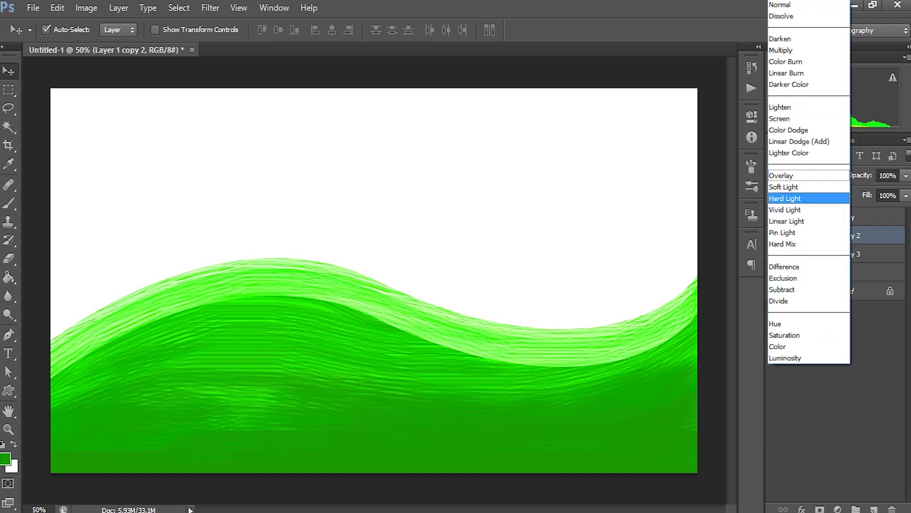
{"action": "left_click", "coordinate": [799, 141]}
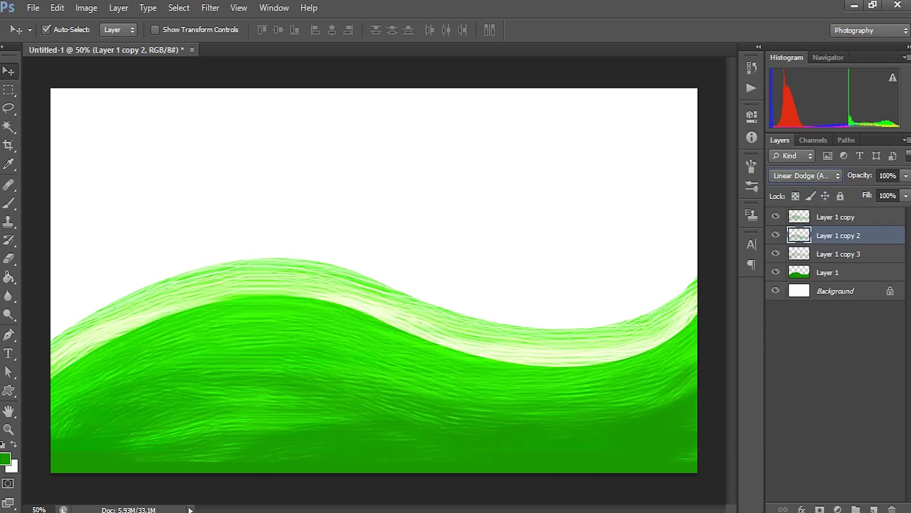
- Set Layer 1 copy to Overlay, then select the original Layer 1
{"action": "key", "text": "alt+bracketright"}
{"action": "left_click", "coordinate": [806, 175]}
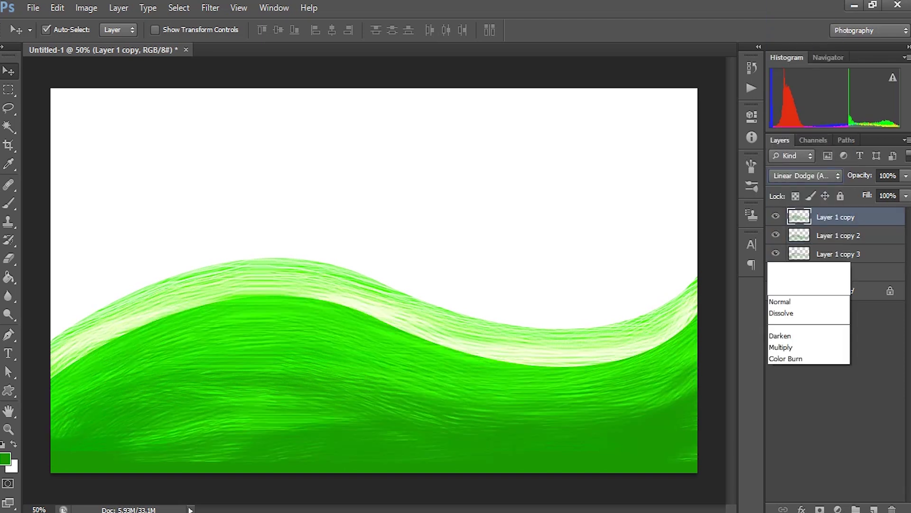
{"action": "left_click", "coordinate": [791, 176]}
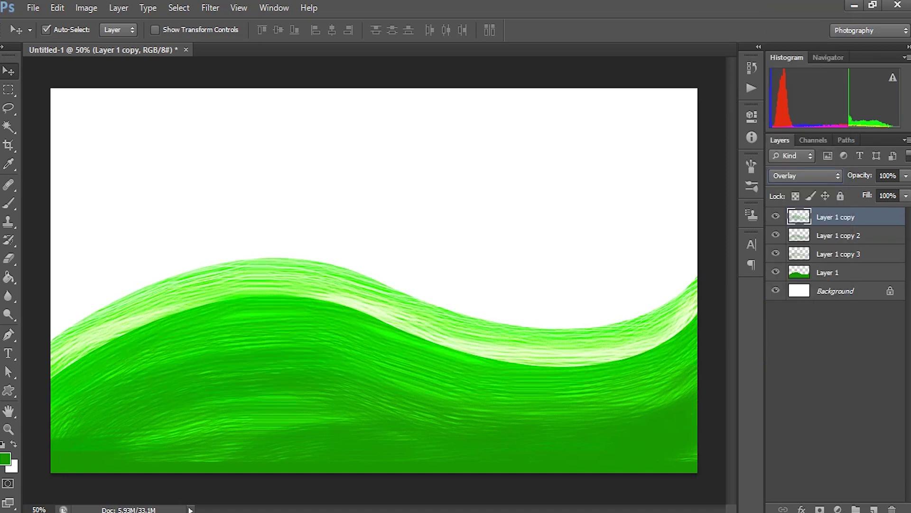
{"action": "left_click", "coordinate": [847, 273]}
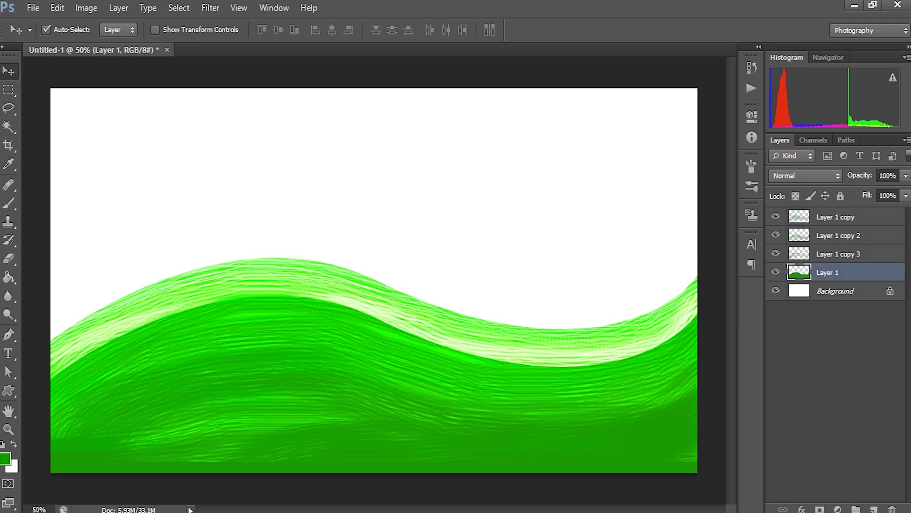
- Duplicate the green hill layer and move the copy toward the canvas top
{"action": "right_click", "coordinate": [827, 272]}
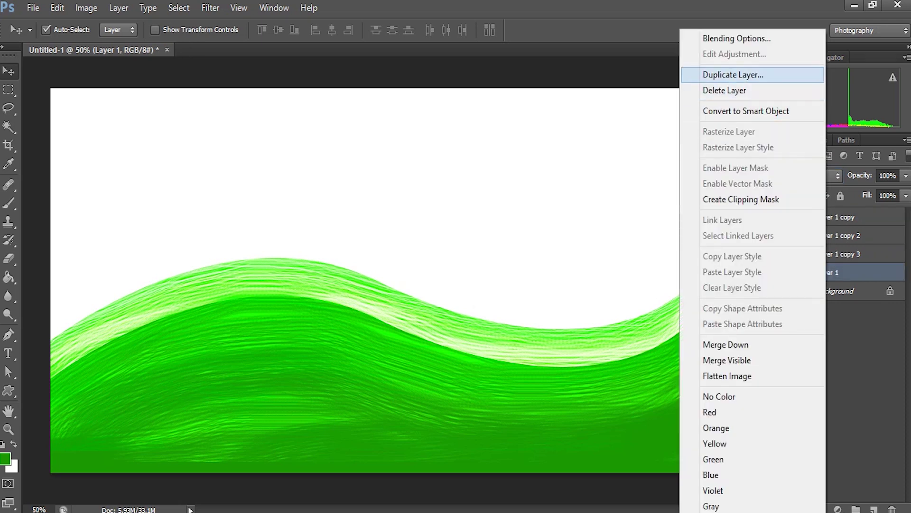
{"action": "left_click", "coordinate": [733, 75]}
{"action": "key", "text": "Return"}
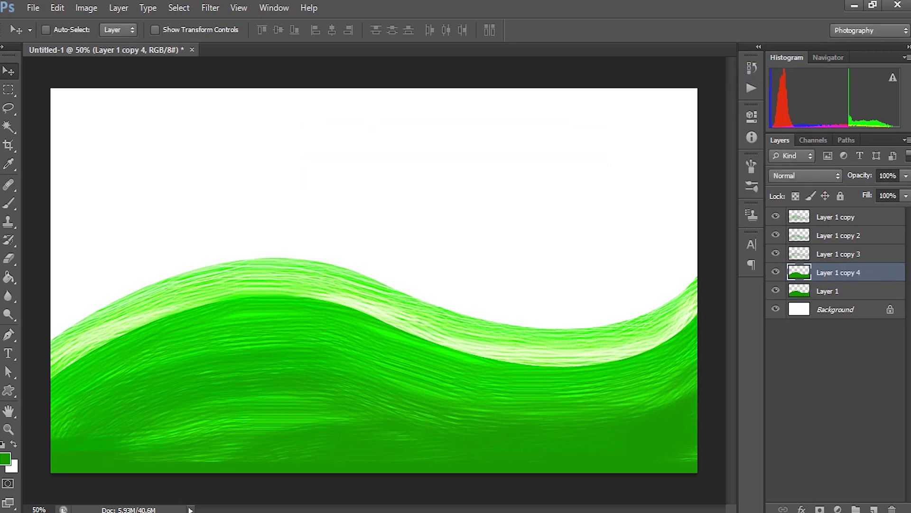
{"action": "left_click_drag", "start_coordinate": [470, 385], "coordinate": [468, 214]}
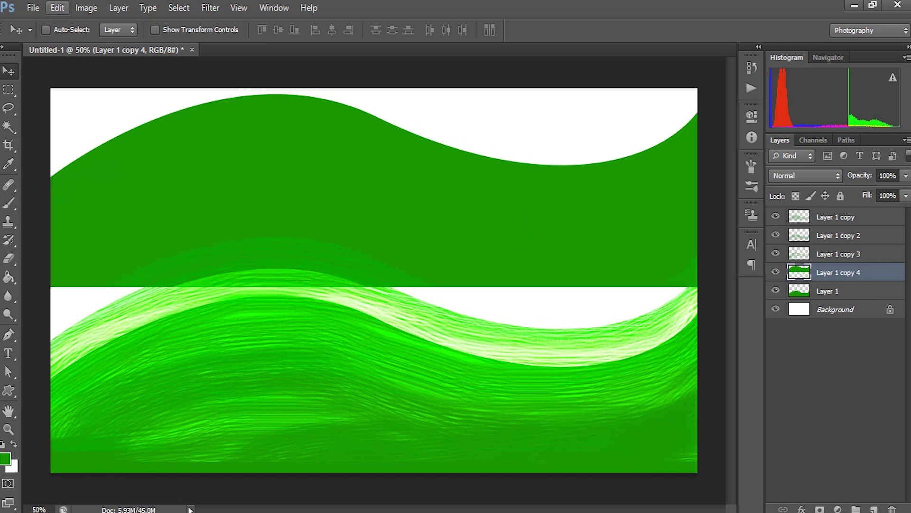
- Flip the copy vertically and horizontally, then nudge it to the top edge
{"action": "left_click", "coordinate": [57, 7]}
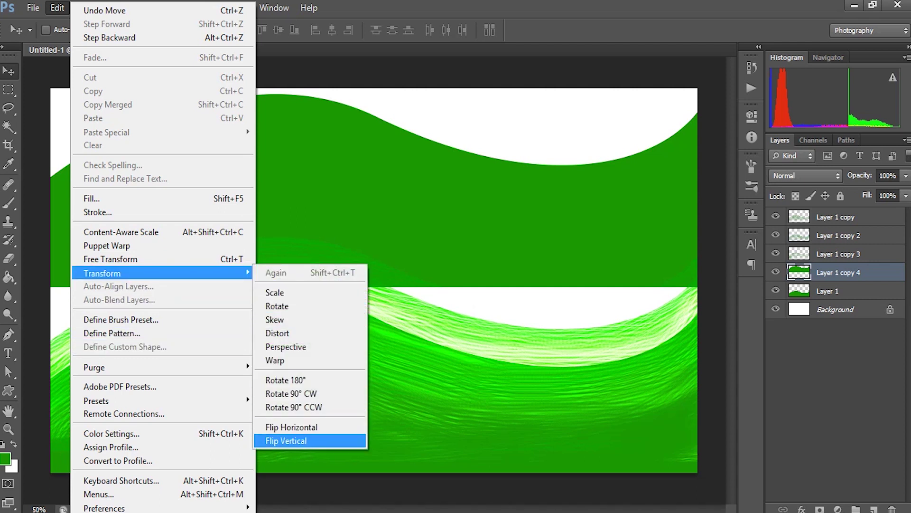
{"action": "left_click", "coordinate": [285, 440]}
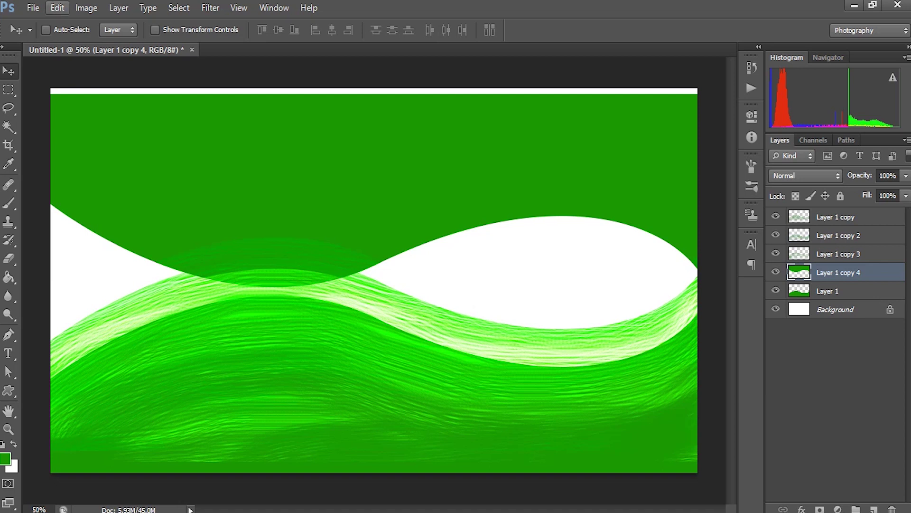
{"action": "left_click", "coordinate": [57, 7]}
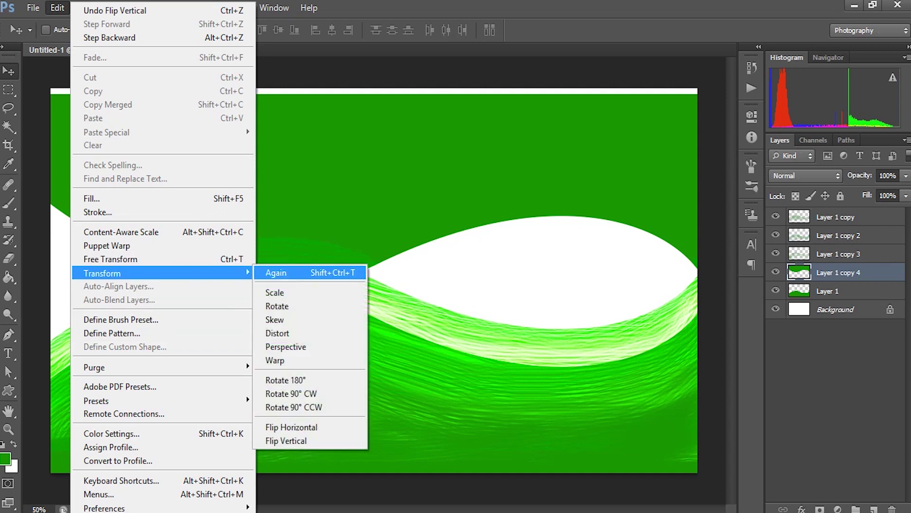
{"action": "left_click", "coordinate": [291, 428]}
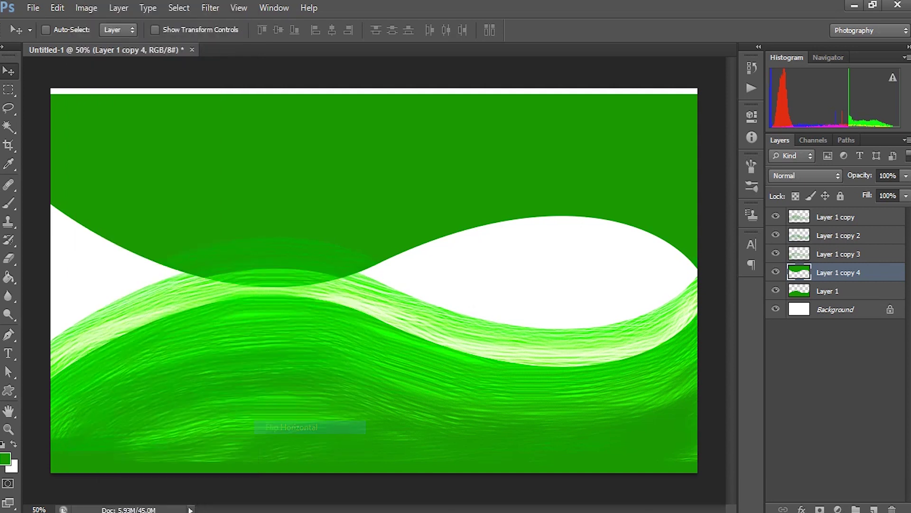
{"action": "left_click_drag", "start_coordinate": [370, 178], "coordinate": [371, 172]}
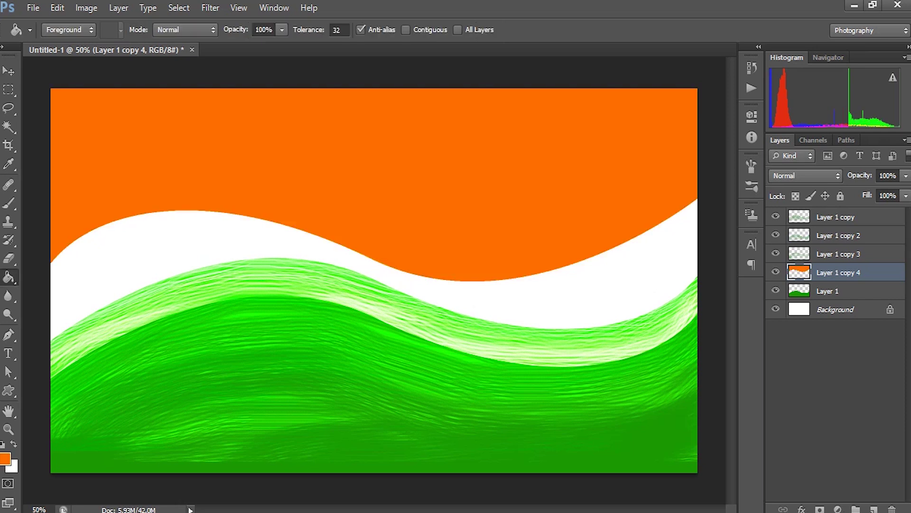
- Drag the orange top wave upward with the Move tool to widen the white band
{"action": "key", "text": "v"}
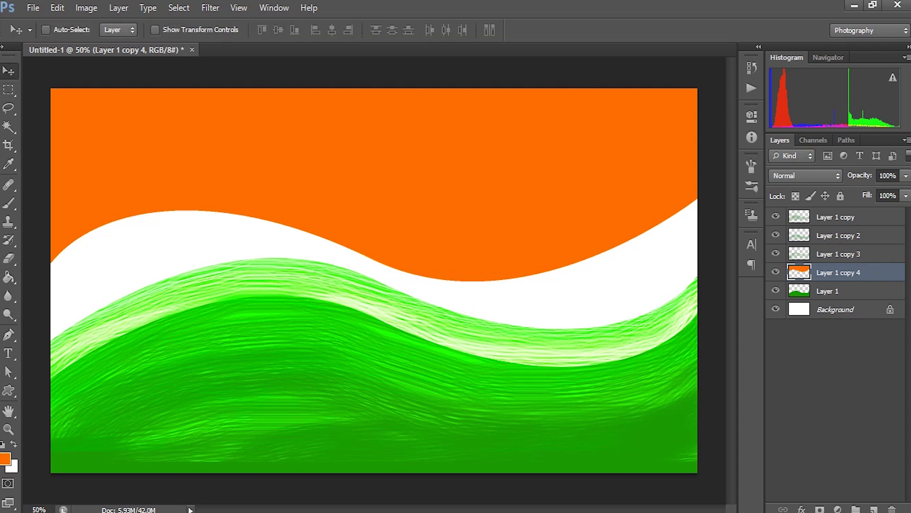
{"action": "mouse_move", "coordinate": [239, 153]}
{"action": "left_mouse_down"}
{"action": "mouse_move", "coordinate": [239, 108]}
{"action": "mouse_move", "coordinate": [239, 154]}
{"action": "left_mouse_up"}
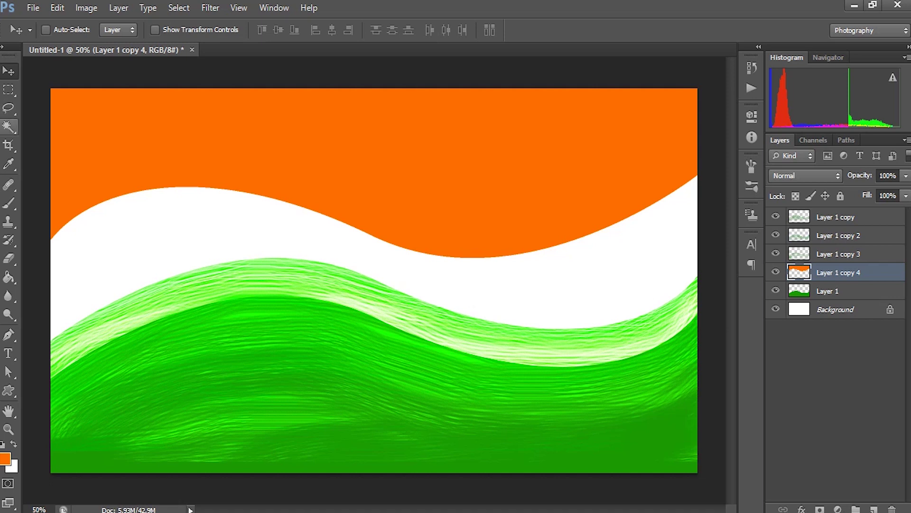
- Fill everything below the orange wave with white on a new Layer 2
{"action": "left_click", "coordinate": [8, 127]}
{"action": "left_click", "coordinate": [370, 142]}
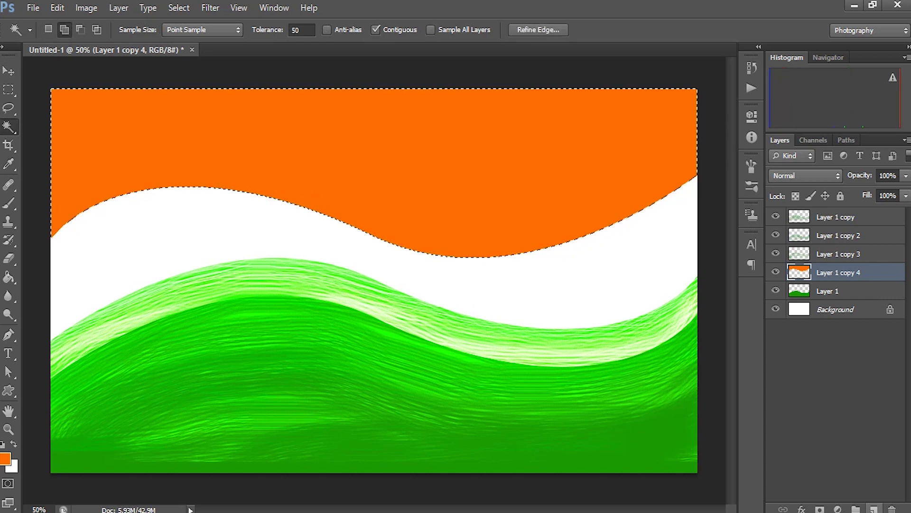
{"action": "left_click", "coordinate": [875, 508]}
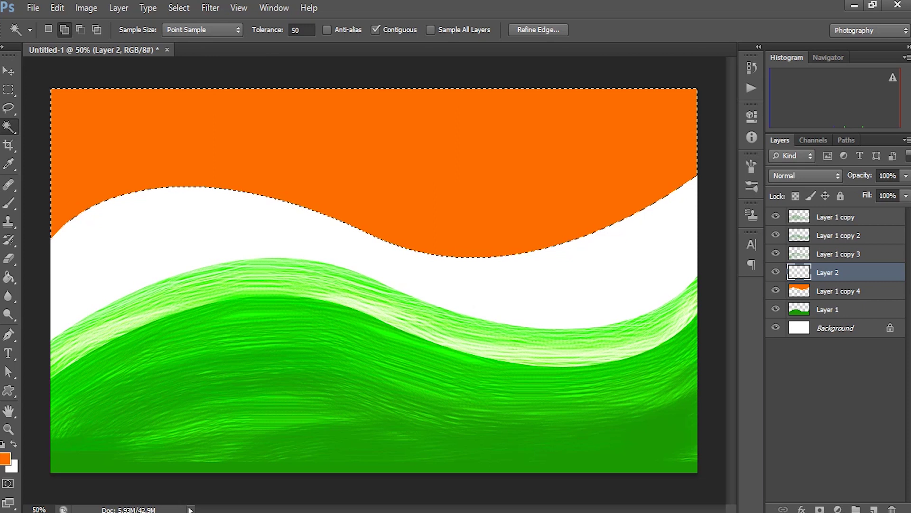
{"action": "left_click", "coordinate": [179, 7]}
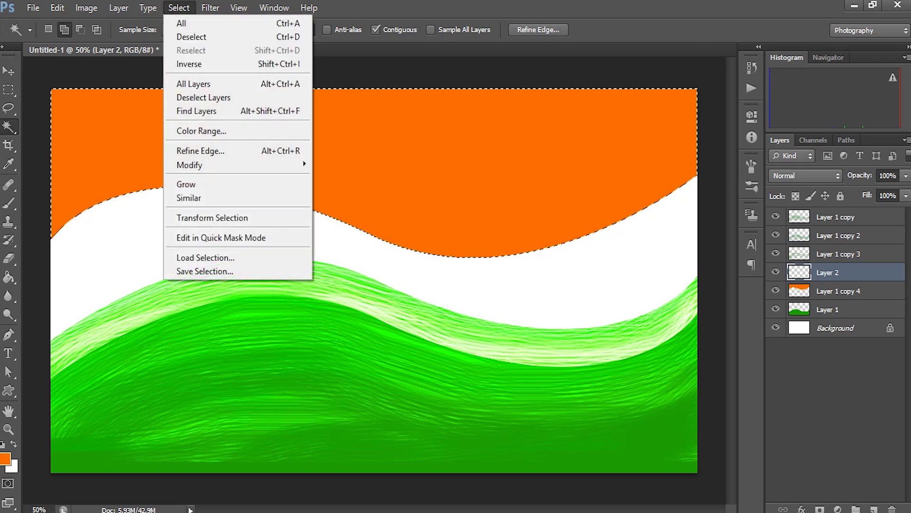
{"action": "left_click", "coordinate": [207, 64]}
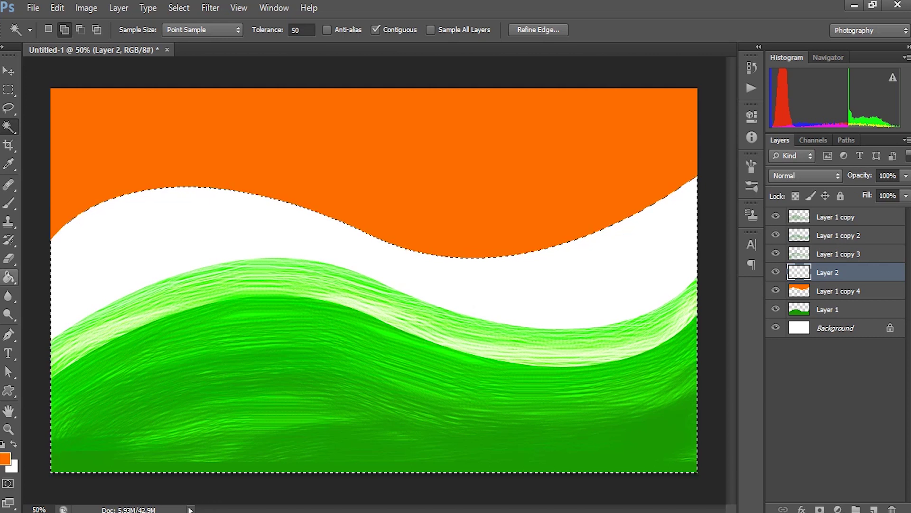
{"action": "left_click", "coordinate": [10, 278]}
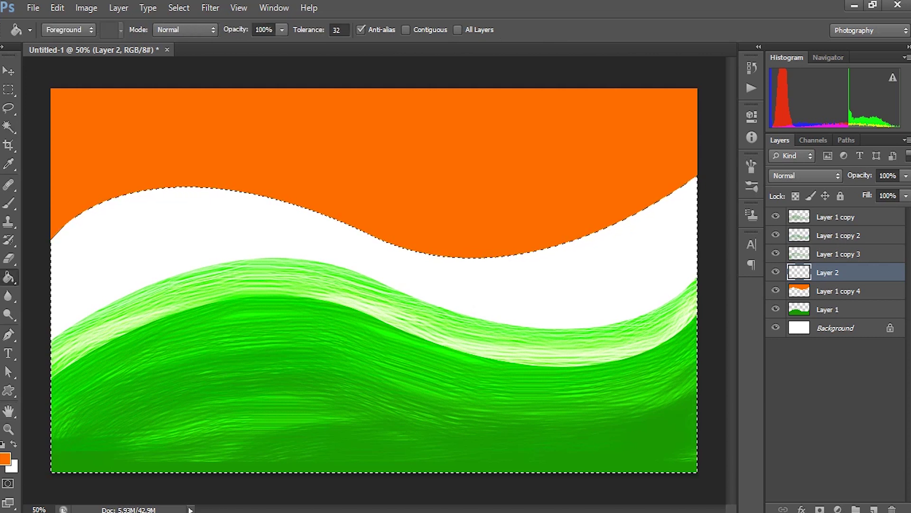
{"action": "key", "text": "x"}
{"action": "key", "text": "ctrl+z"}
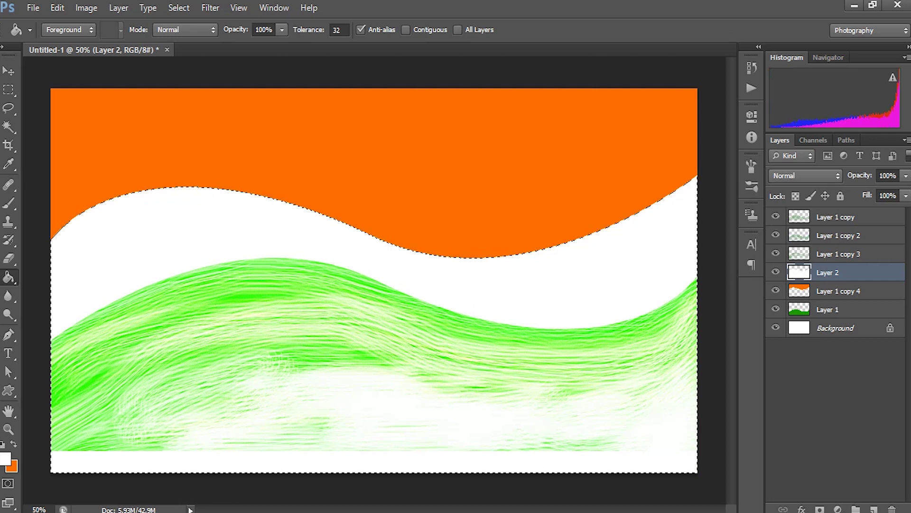
- Move Layer 2 beneath the green hill layer
{"action": "left_click", "coordinate": [9, 70]}
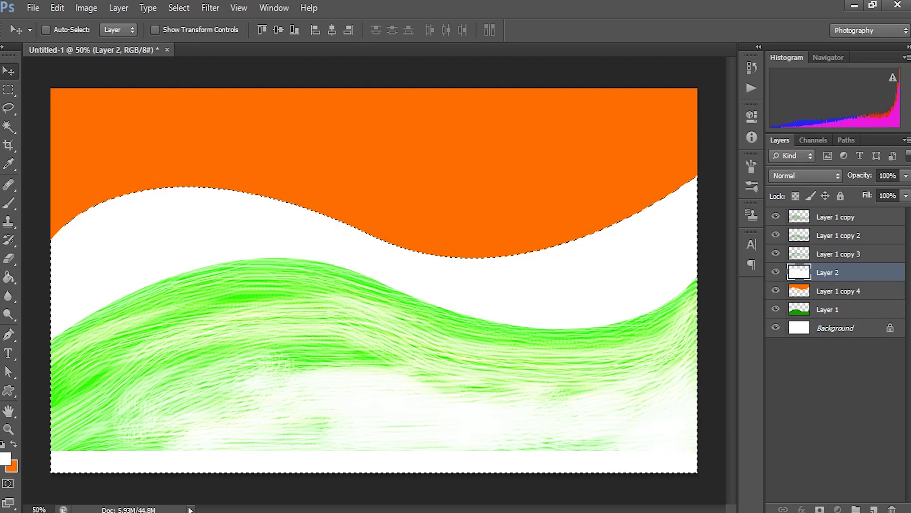
{"action": "left_click_drag", "start_coordinate": [828, 273], "coordinate": [827, 318]}
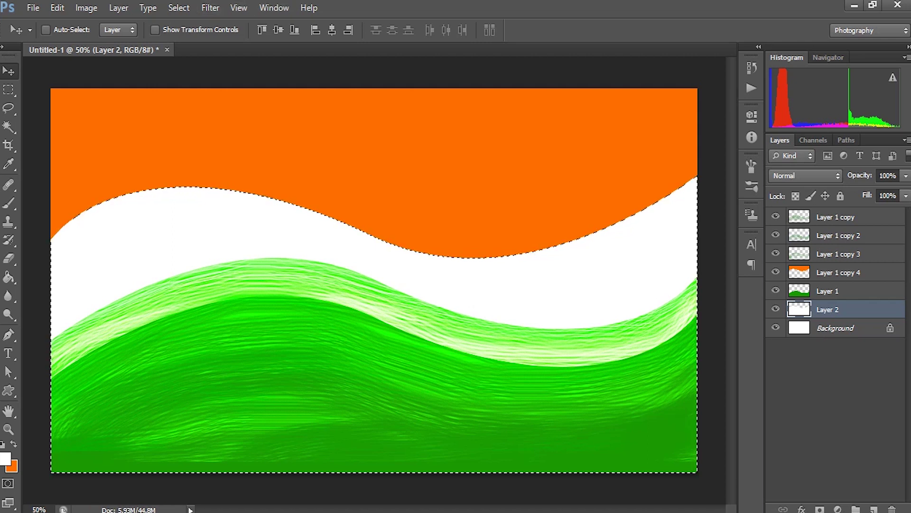
{"action": "left_click", "coordinate": [179, 7]}
- Clear the selection and nudge the saffron wave layer slightly upward
{"action": "left_click", "coordinate": [192, 64]}
{"action": "left_click", "coordinate": [838, 272]}
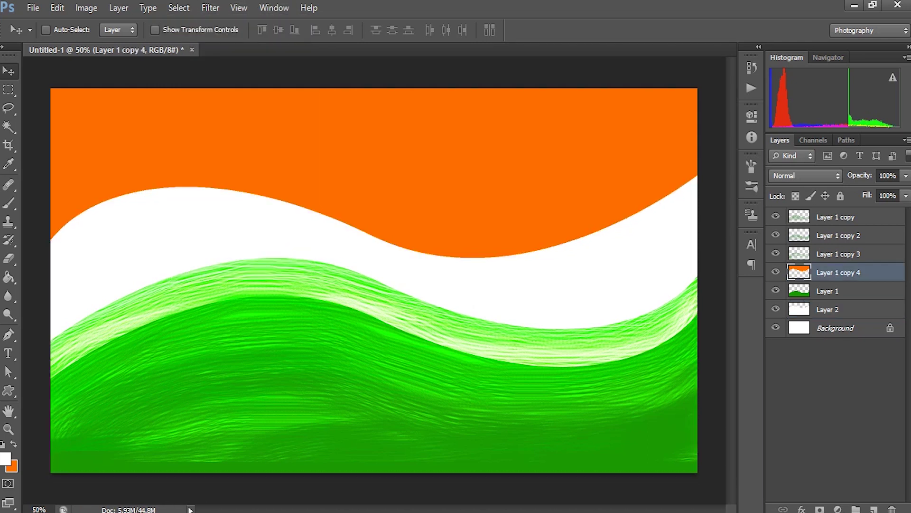
{"action": "left_click", "coordinate": [47, 30]}
{"action": "mouse_move", "coordinate": [371, 169]}
{"action": "left_mouse_down"}
{"action": "mouse_move", "coordinate": [370, 136]}
{"action": "mouse_move", "coordinate": [370, 147]}
{"action": "left_mouse_up"}
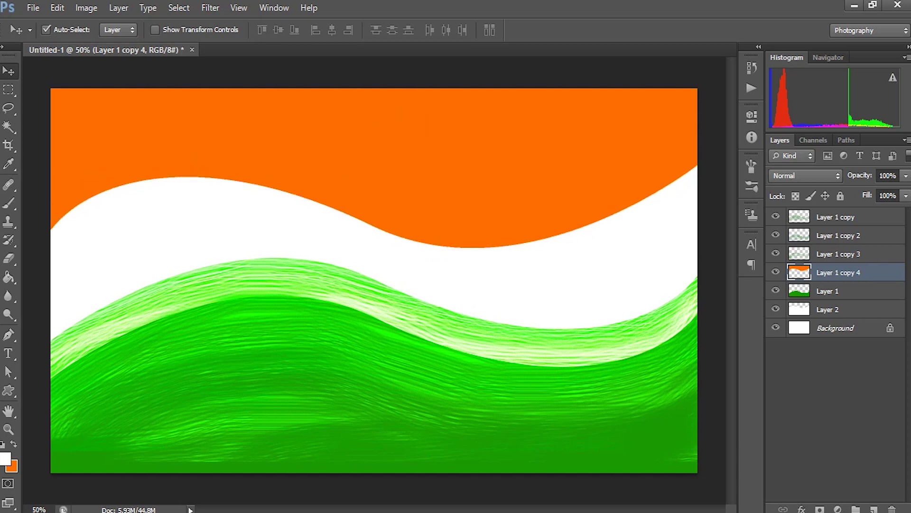
- Duplicate the saffron wave, shift the copy down, and set it to Hard Light
{"action": "right_click", "coordinate": [839, 272]}
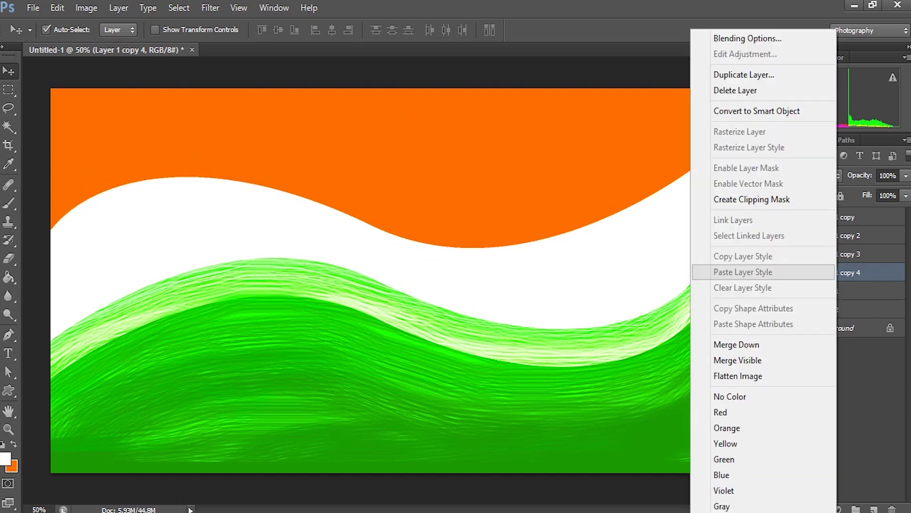
{"action": "left_click", "coordinate": [744, 126]}
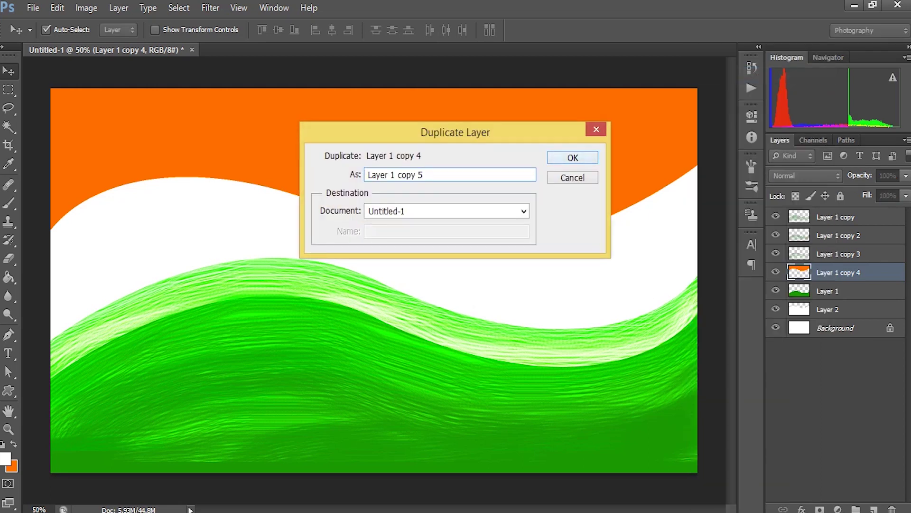
{"action": "key", "text": "Return"}
{"action": "left_click_drag", "start_coordinate": [371, 124], "coordinate": [377, 174]}
{"action": "left_click", "coordinate": [804, 175]}
{"action": "left_click", "coordinate": [805, 300]}
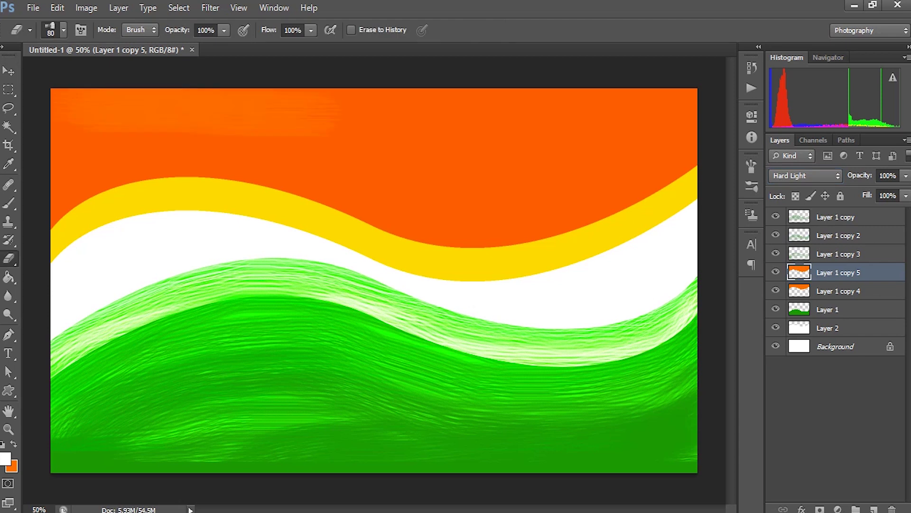
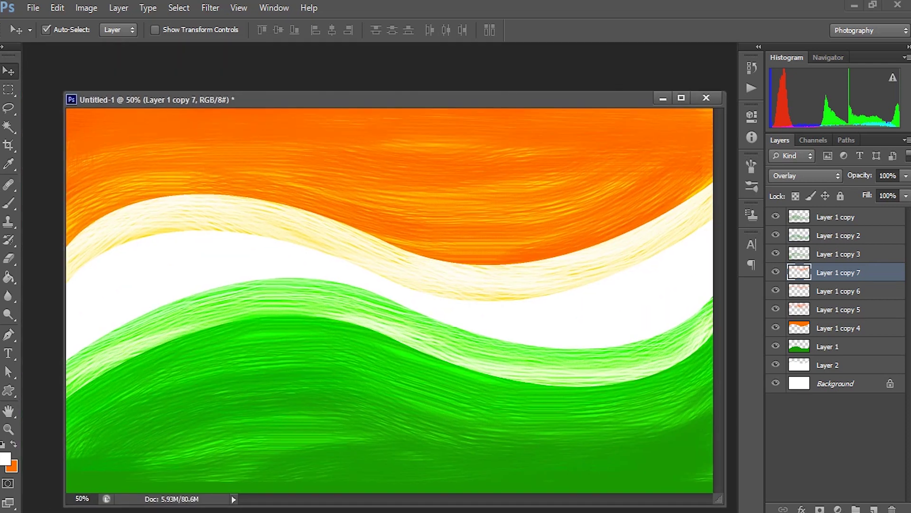
- Open Ashoka-chakra-715x715, drag its layer into Untitled-1, then close the PNG
{"action": "key", "text": "ctrl+o"}
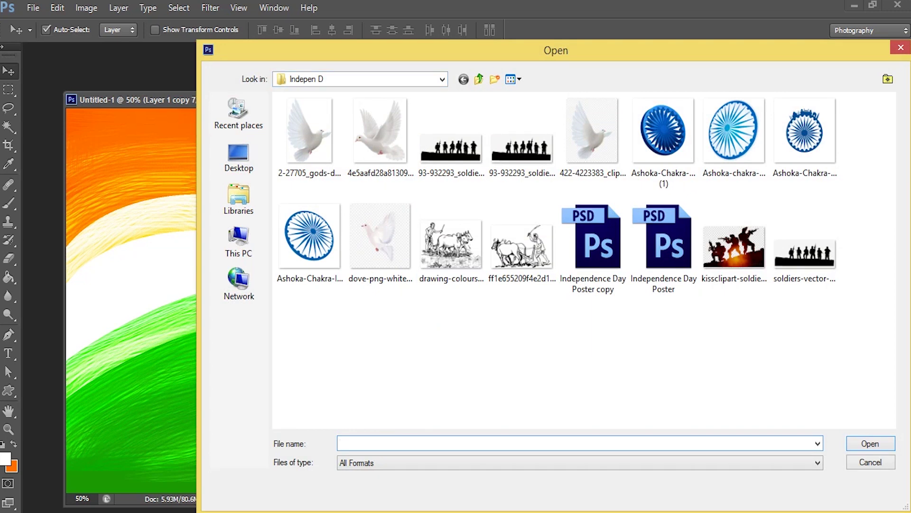
{"action": "left_click", "coordinate": [734, 136]}
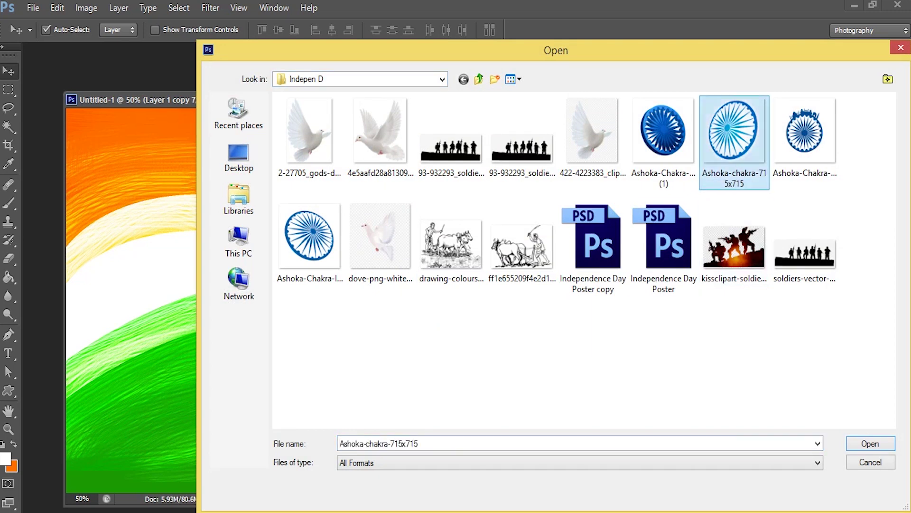
{"action": "key", "text": "Return"}
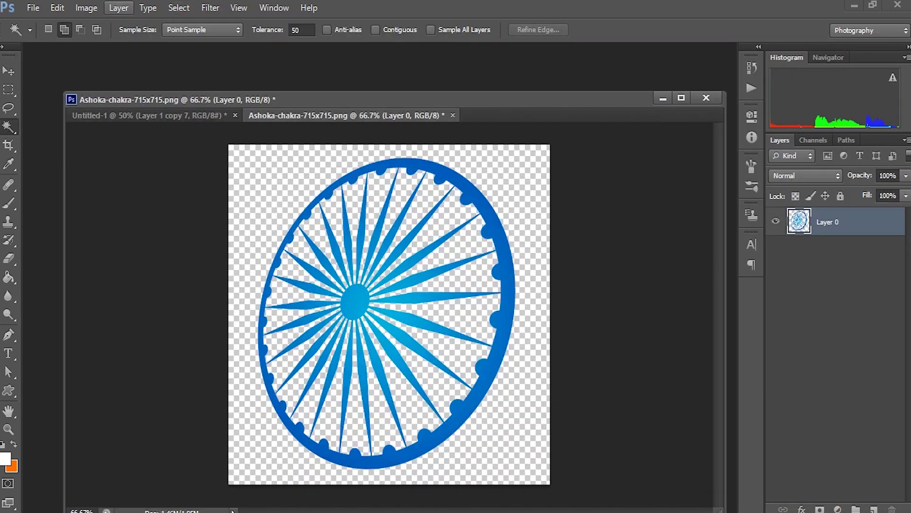
{"action": "key", "text": "v"}
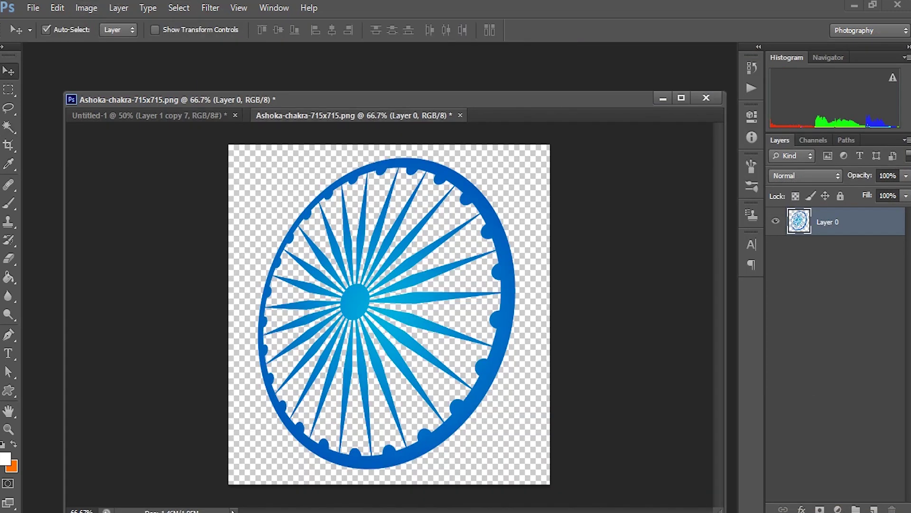
{"action": "left_click_drag", "start_coordinate": [306, 115], "coordinate": [442, 137]}
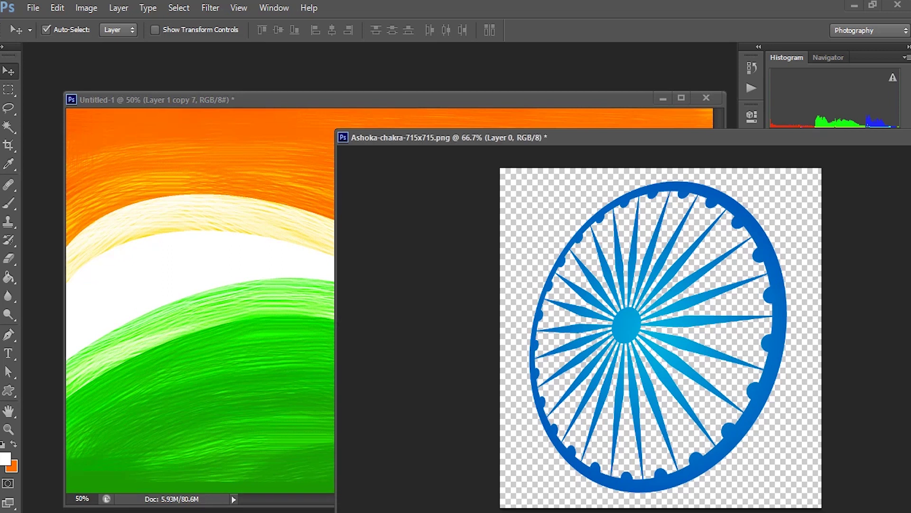
{"action": "left_click_drag", "start_coordinate": [655, 335], "coordinate": [207, 327]}
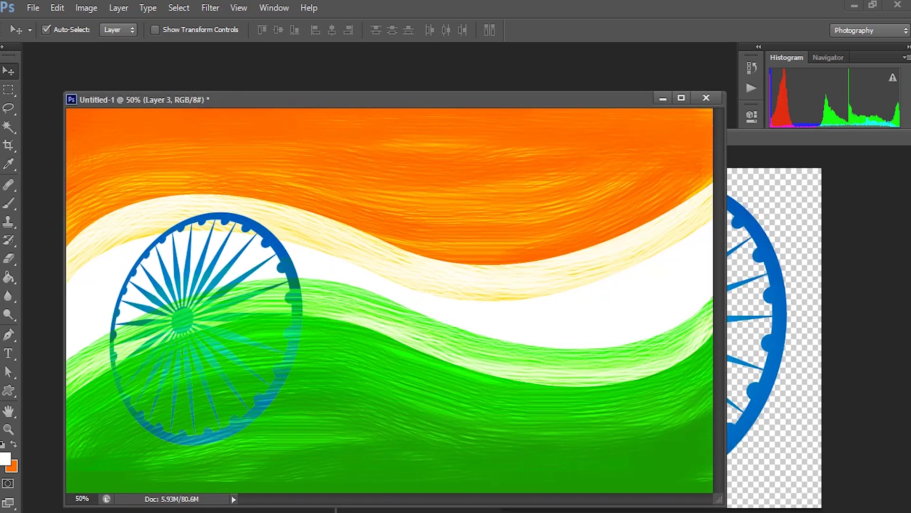
{"action": "key", "text": "ctrl+w"}
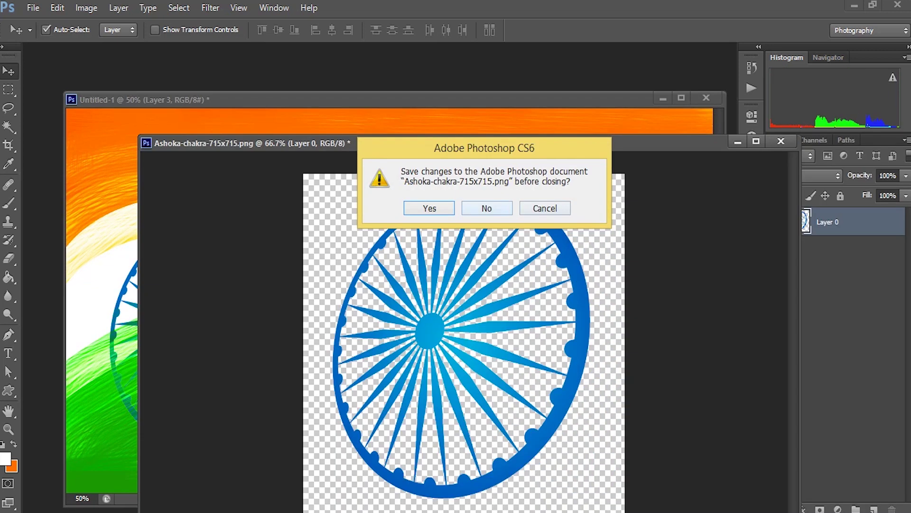
- Discard the chakra file's changes, raise Layer 3 to the top, and centre it on the white band
{"action": "key", "text": "n"}
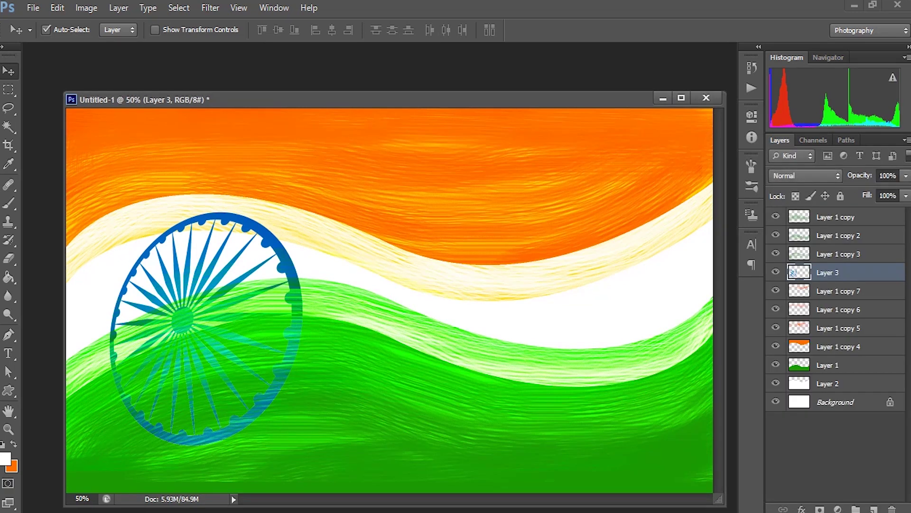
{"action": "left_click_drag", "start_coordinate": [828, 272], "coordinate": [834, 212]}
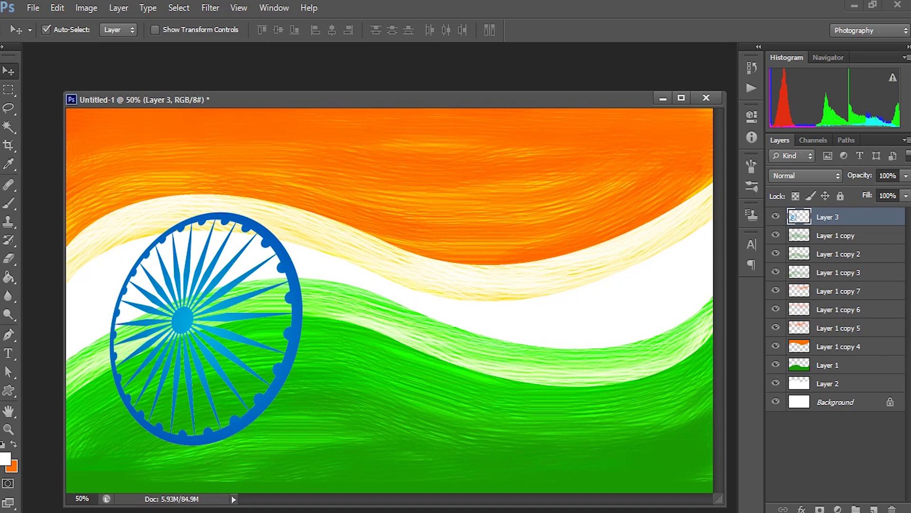
{"action": "left_click_drag", "start_coordinate": [323, 263], "coordinate": [370, 207]}
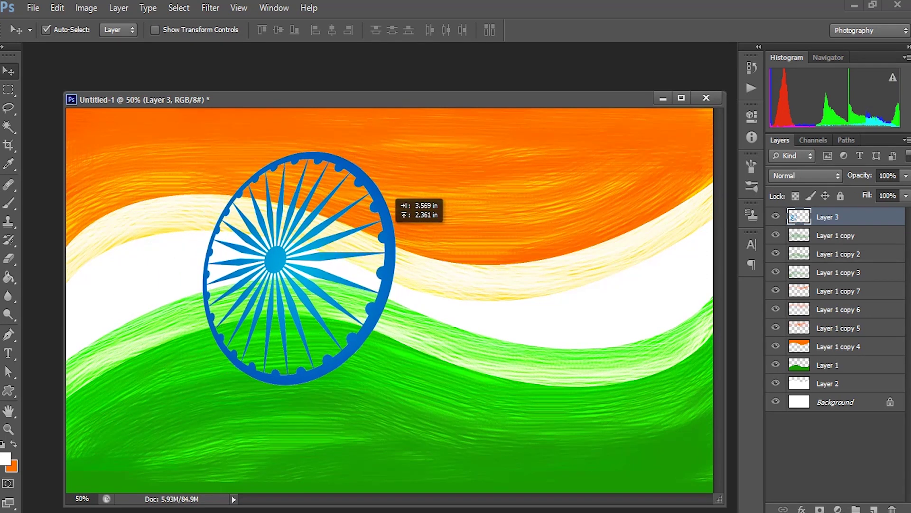
{"action": "left_click_drag", "start_coordinate": [363, 206], "coordinate": [525, 222]}
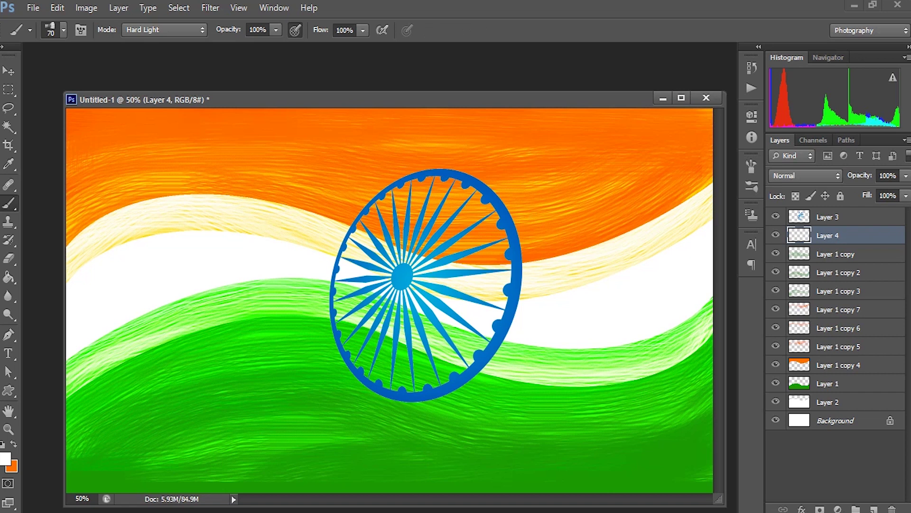
- Brush white strokes across the chakra interior to cover the orange and green spots
{"action": "mouse_move", "coordinate": [347, 224]}
{"action": "left_mouse_down"}
{"action": "mouse_move", "coordinate": [370, 221]}
{"action": "mouse_move", "coordinate": [414, 189]}
{"action": "mouse_move", "coordinate": [474, 199]}
{"action": "mouse_move", "coordinate": [492, 214]}
{"action": "mouse_move", "coordinate": [502, 260]}
{"action": "mouse_move", "coordinate": [483, 341]}
{"action": "mouse_move", "coordinate": [449, 363]}
{"action": "mouse_move", "coordinate": [427, 394]}
{"action": "mouse_move", "coordinate": [360, 356]}
{"action": "mouse_move", "coordinate": [342, 285]}
{"action": "left_mouse_up"}
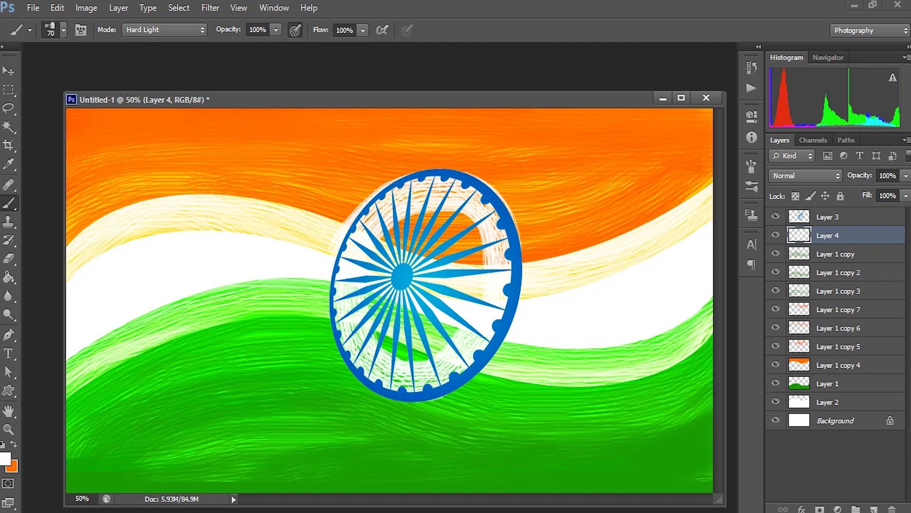
{"action": "mouse_move", "coordinate": [407, 234]}
{"action": "left_mouse_down"}
{"action": "mouse_move", "coordinate": [427, 221]}
{"action": "mouse_move", "coordinate": [469, 235]}
{"action": "mouse_move", "coordinate": [473, 260]}
{"action": "left_mouse_up"}
{"action": "mouse_move", "coordinate": [455, 328]}
{"action": "left_mouse_down"}
{"action": "mouse_move", "coordinate": [403, 349]}
{"action": "mouse_move", "coordinate": [374, 302]}
{"action": "left_mouse_up"}
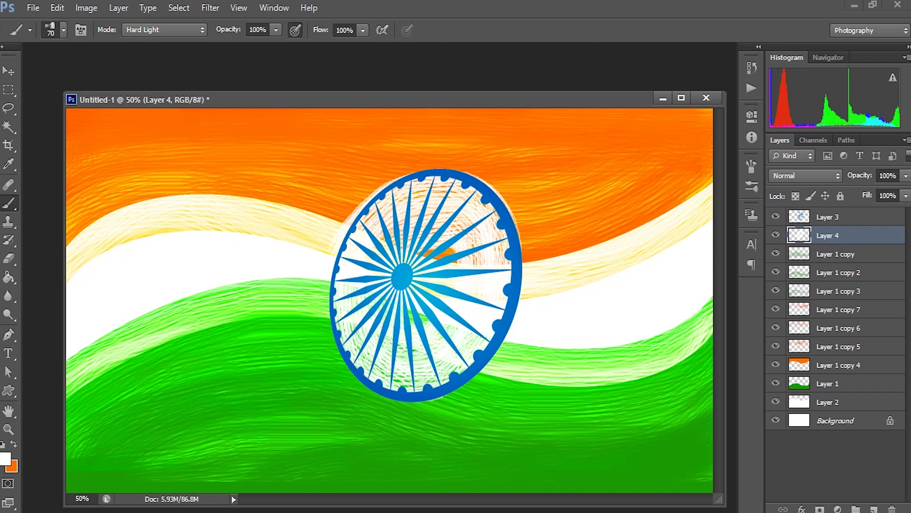
{"action": "left_click_drag", "start_coordinate": [428, 253], "coordinate": [455, 253]}
{"action": "left_click_drag", "start_coordinate": [423, 317], "coordinate": [412, 317]}
{"action": "mouse_move", "coordinate": [413, 216]}
{"action": "left_mouse_down"}
{"action": "mouse_move", "coordinate": [459, 224]}
{"action": "mouse_move", "coordinate": [476, 258]}
{"action": "left_mouse_up"}
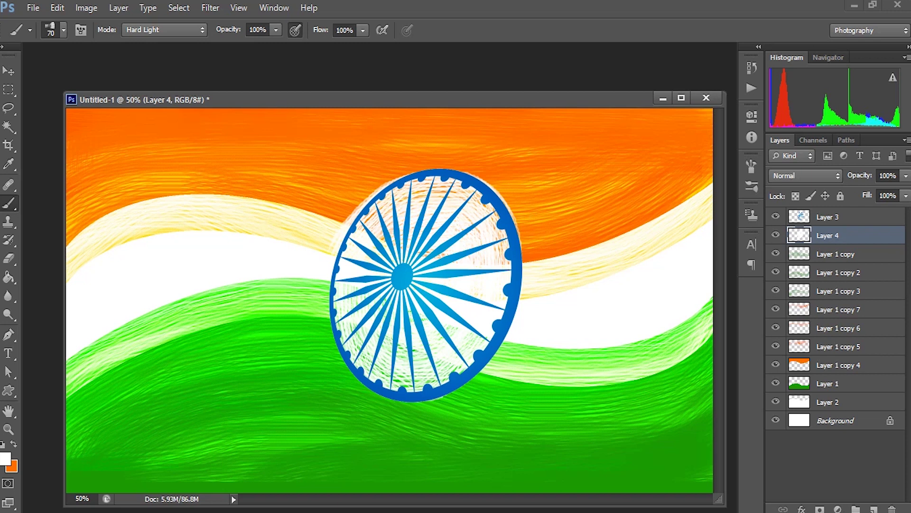
- Set Layer 4's blend mode to Screen after briefly trying Overlay
{"action": "key", "text": "v"}
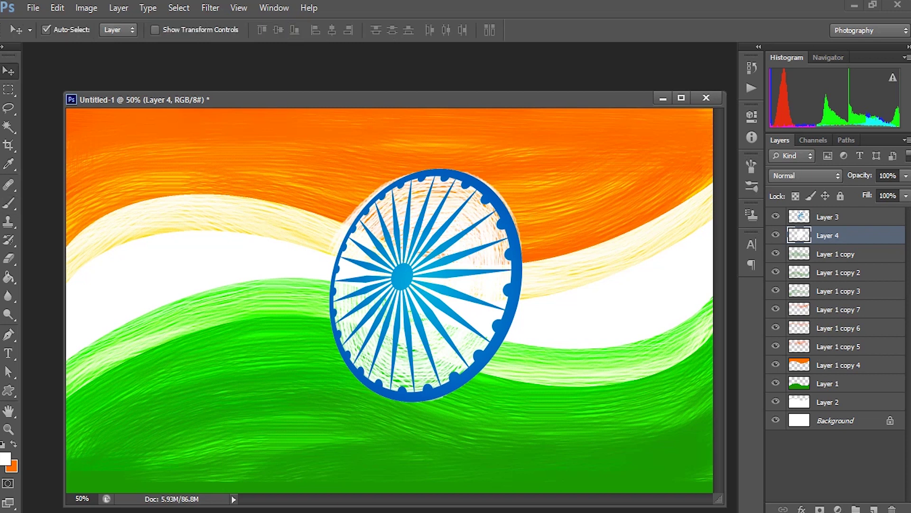
{"action": "left_click", "coordinate": [806, 175]}
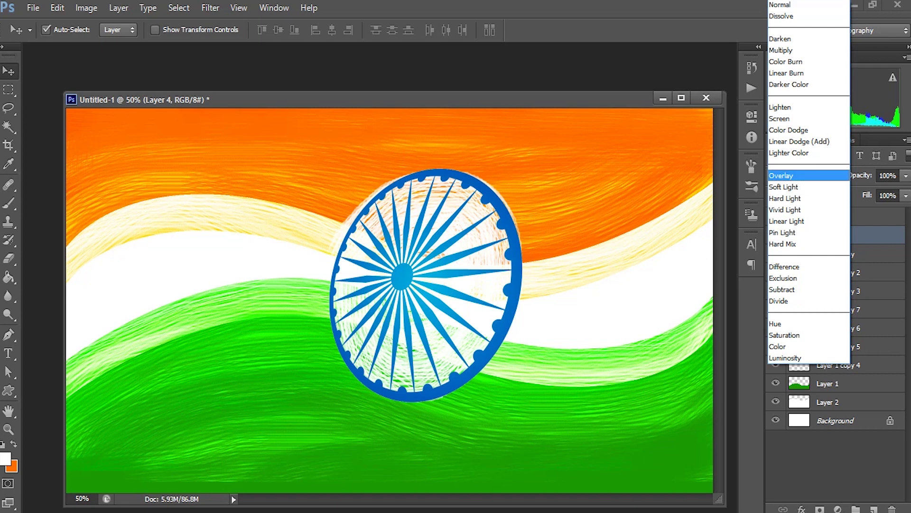
{"action": "left_click", "coordinate": [809, 175]}
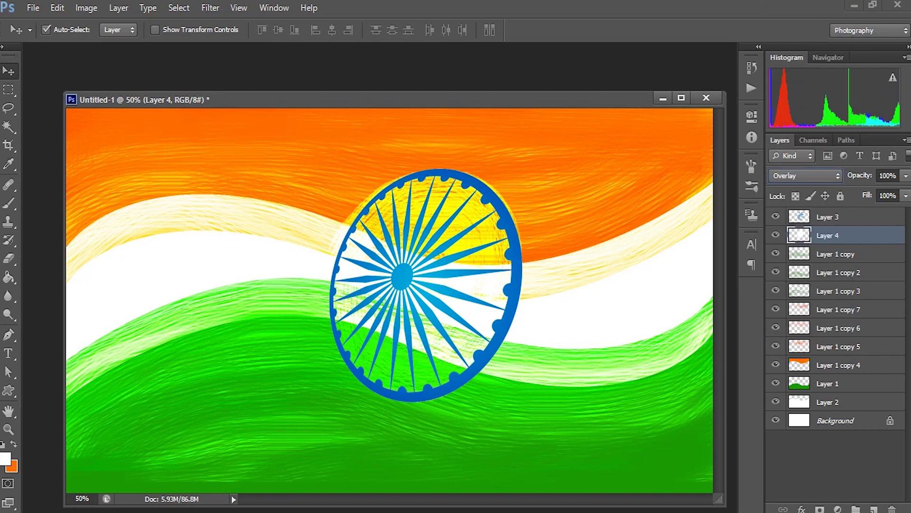
{"action": "left_click", "coordinate": [806, 175]}
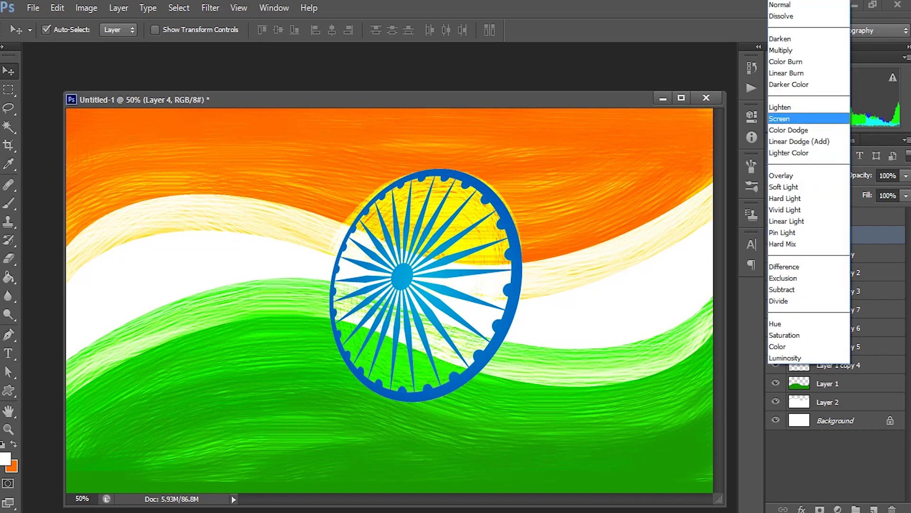
{"action": "left_click", "coordinate": [791, 118]}
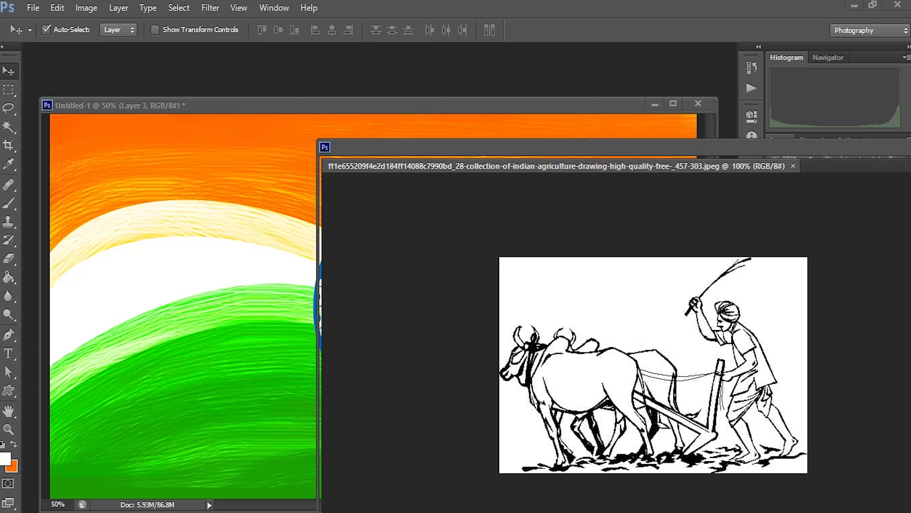
- Copy the farmer drawing to the flag's lower right and select its white background
{"action": "left_click_drag", "start_coordinate": [541, 321], "coordinate": [290, 349]}
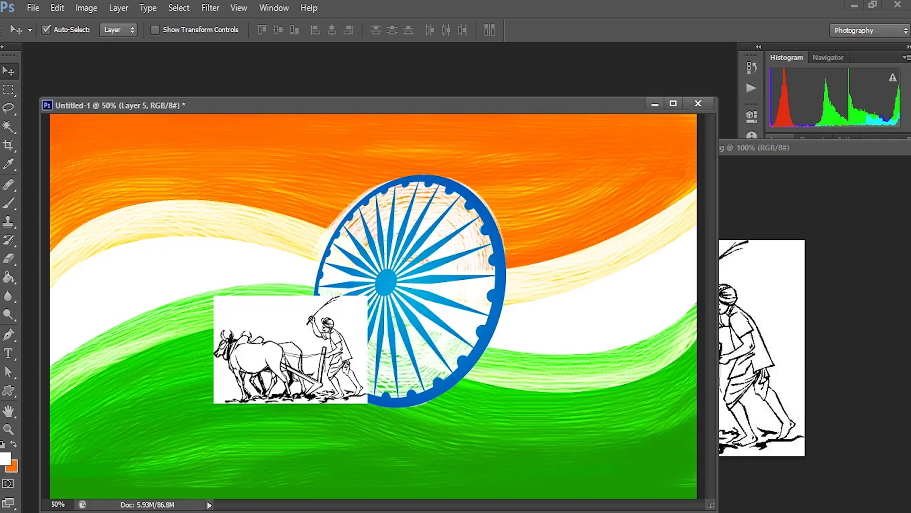
{"action": "left_click_drag", "start_coordinate": [327, 321], "coordinate": [644, 371]}
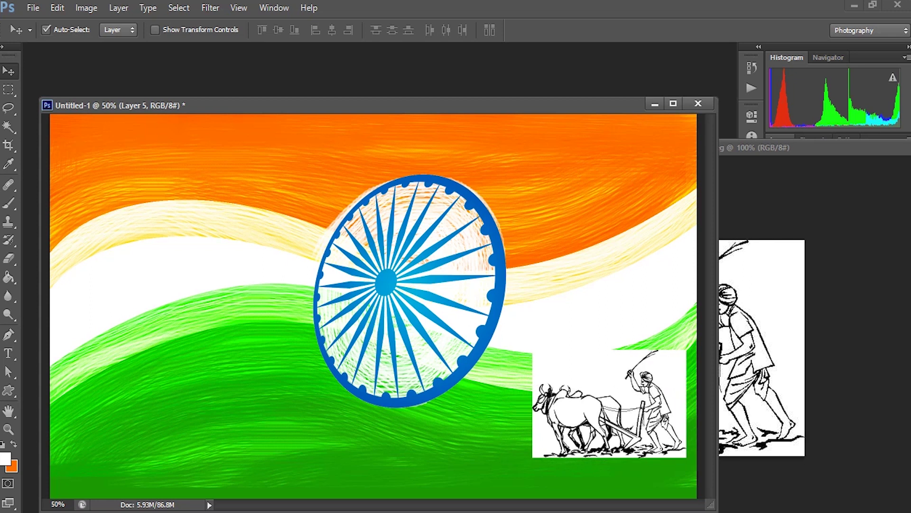
{"action": "left_click", "coordinate": [9, 126]}
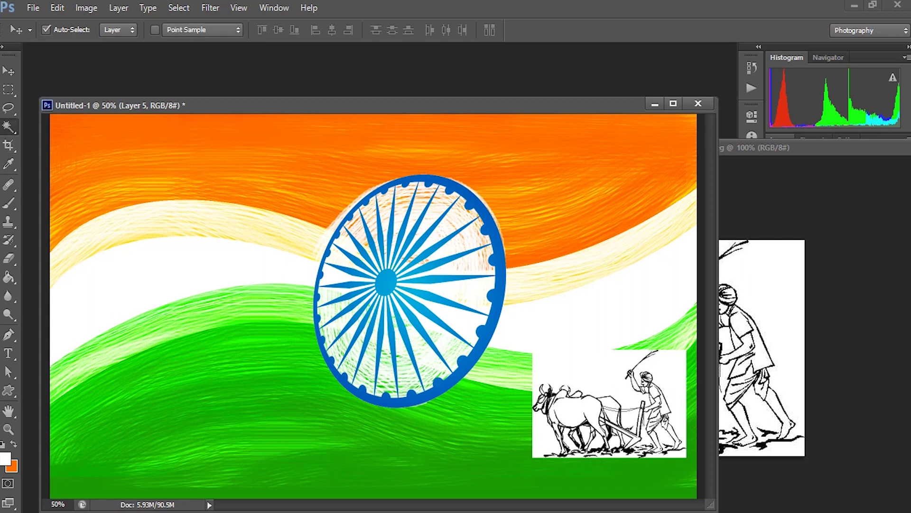
{"action": "left_click", "coordinate": [570, 370]}
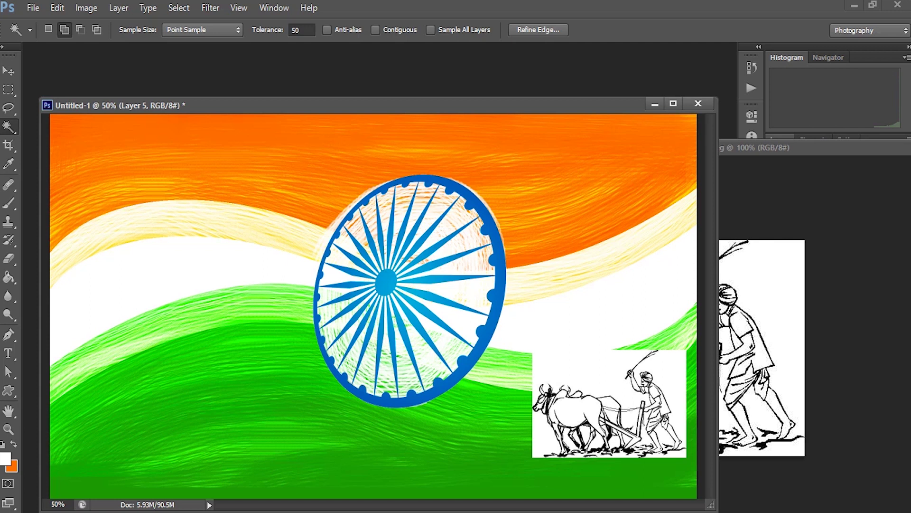
- Delete the farmer's white background, deselect, and close the farmer source document
{"action": "key", "text": "Delete"}
{"action": "left_click", "coordinate": [178, 7]}
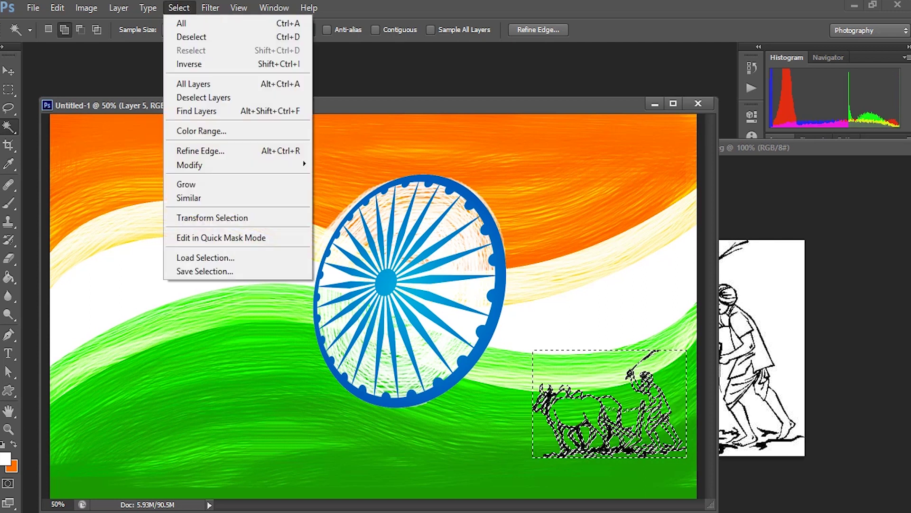
{"action": "left_click", "coordinate": [191, 37]}
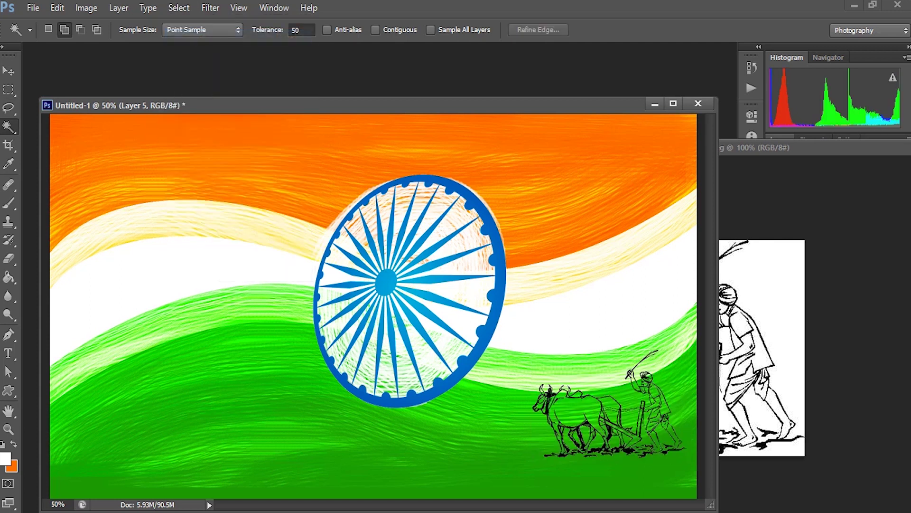
{"action": "left_click", "coordinate": [8, 71]}
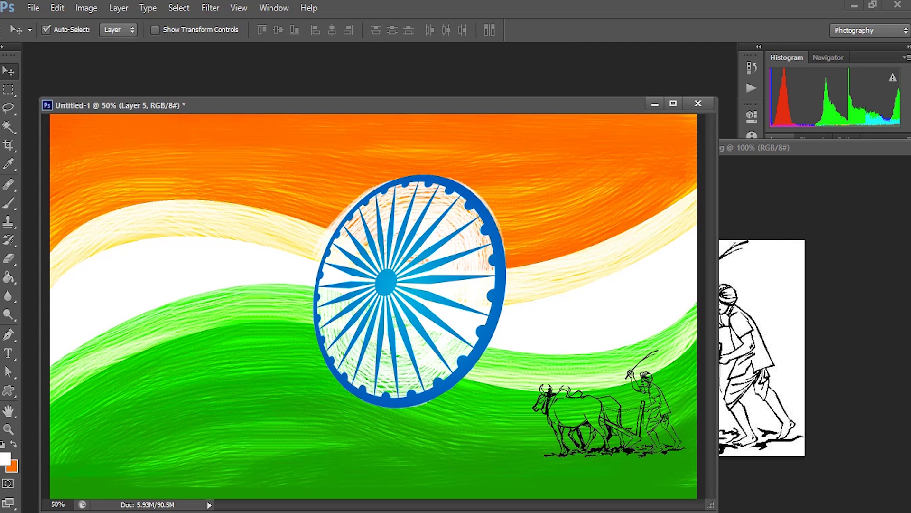
{"action": "left_click_drag", "start_coordinate": [805, 147], "coordinate": [256, 150]}
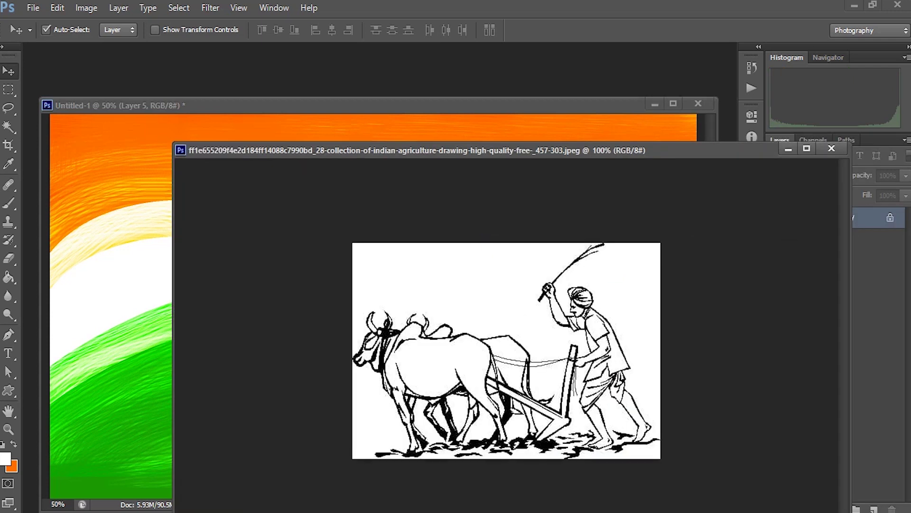
{"action": "key", "text": "ctrl+Tab"}
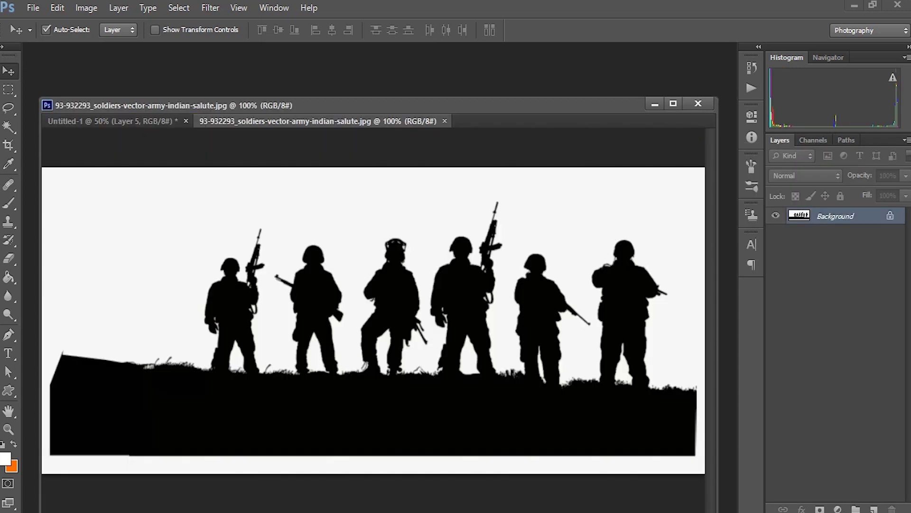
- Copy the soldiers image into the flag and delete its white background
{"action": "left_click_drag", "start_coordinate": [313, 120], "coordinate": [456, 135]}
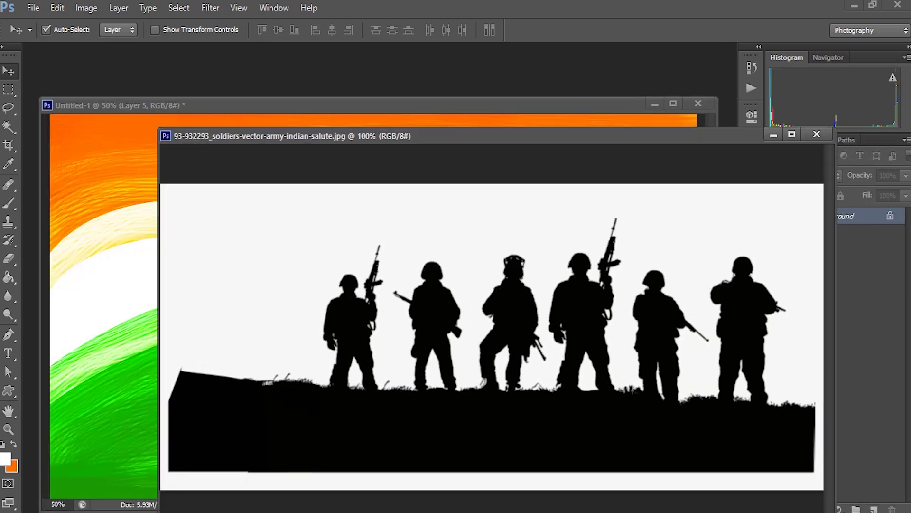
{"action": "mouse_move", "coordinate": [307, 278]}
{"action": "left_mouse_down"}
{"action": "mouse_move", "coordinate": [242, 285]}
{"action": "mouse_move", "coordinate": [213, 192]}
{"action": "left_mouse_up"}
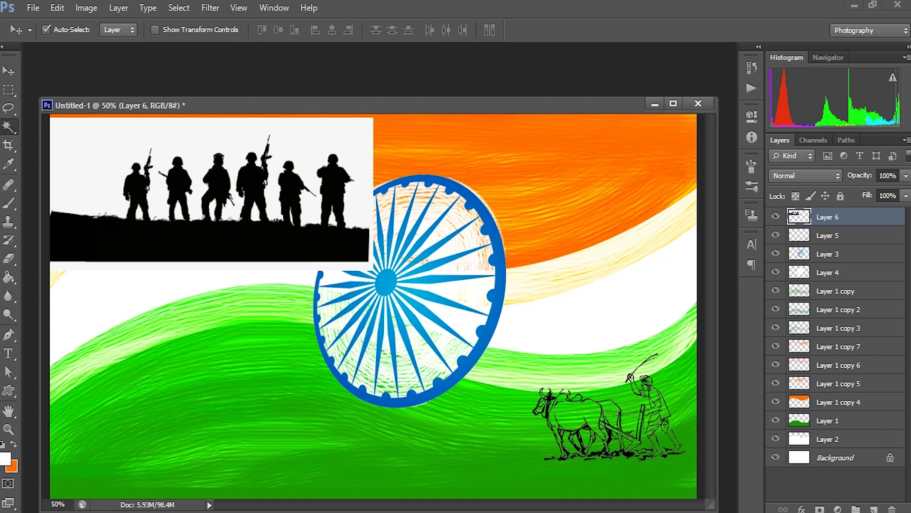
{"action": "key", "text": "w"}
{"action": "left_click", "coordinate": [86, 143]}
{"action": "key", "text": "Delete"}
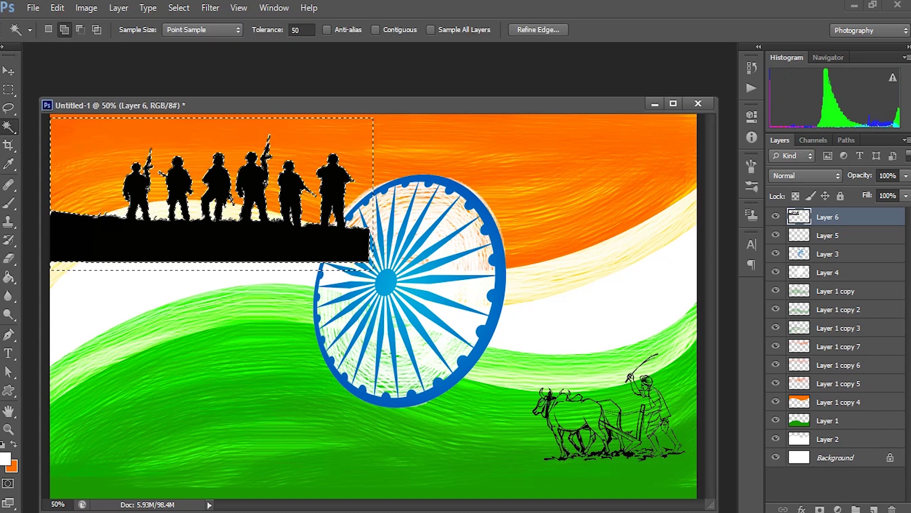
{"action": "key", "text": "ctrl+d"}
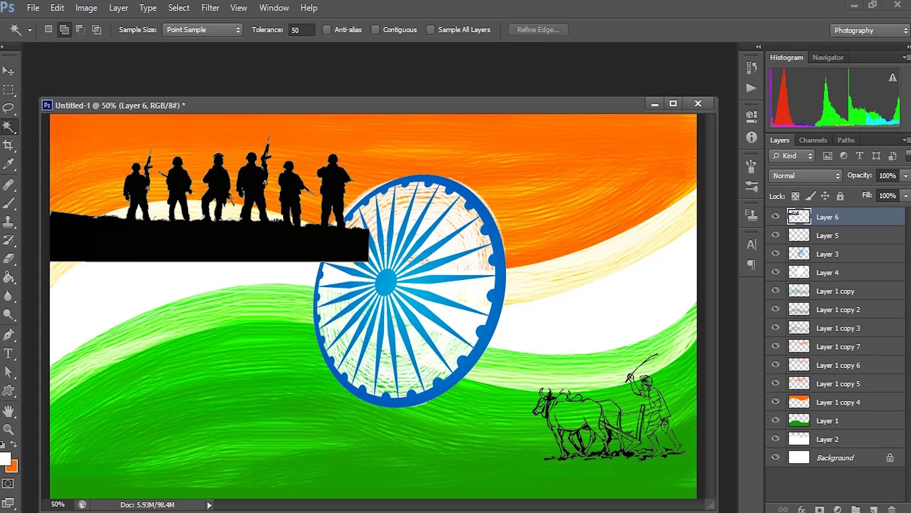
- Clear the leftover white strip and move the soldiers into the flag's top-left corner
{"action": "left_click", "coordinate": [9, 70]}
{"action": "left_click_drag", "start_coordinate": [214, 213], "coordinate": [254, 253]}
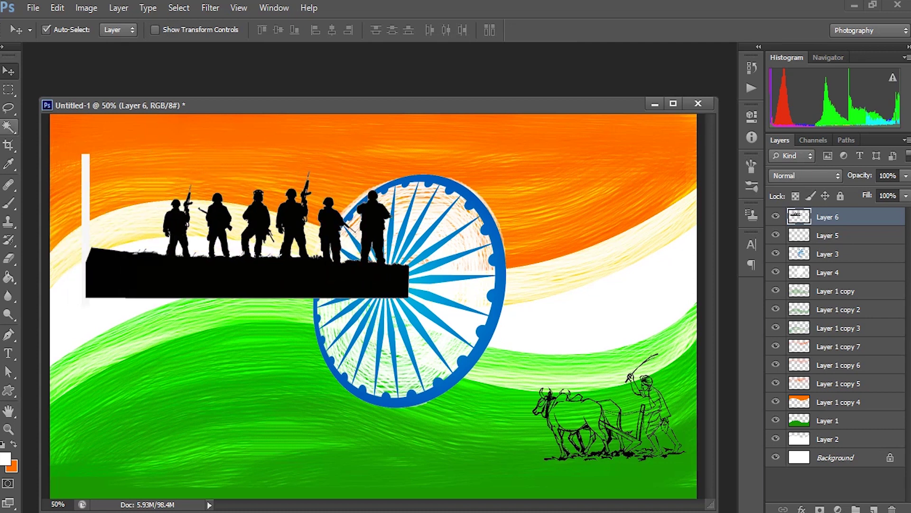
{"action": "key", "text": "w"}
{"action": "left_click", "coordinate": [85, 214]}
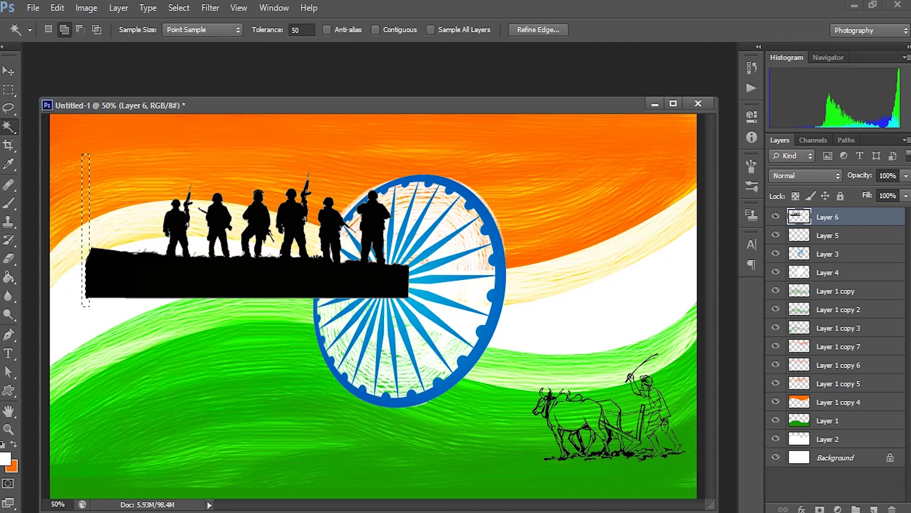
{"action": "key", "text": "ctrl+d"}
{"action": "key", "text": "v"}
{"action": "left_click_drag", "start_coordinate": [214, 235], "coordinate": [160, 178]}
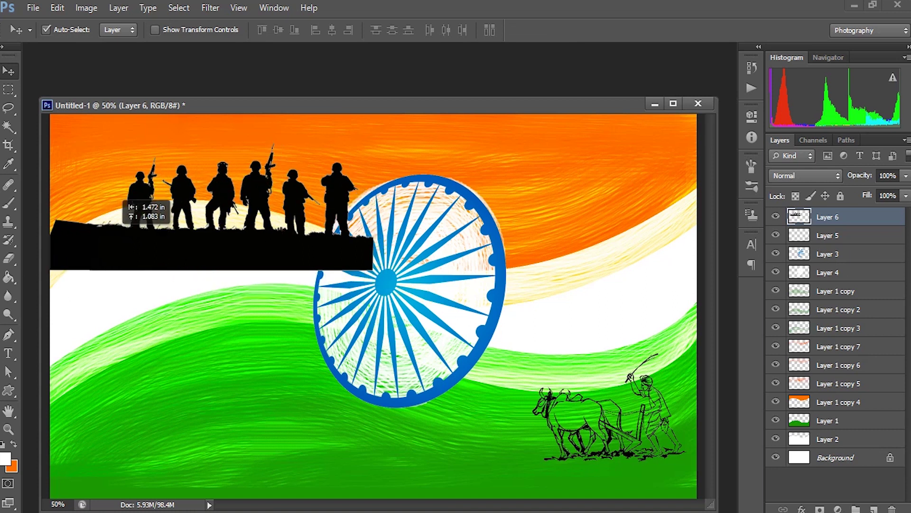
{"action": "left_click_drag", "start_coordinate": [103, 182], "coordinate": [68, 191]}
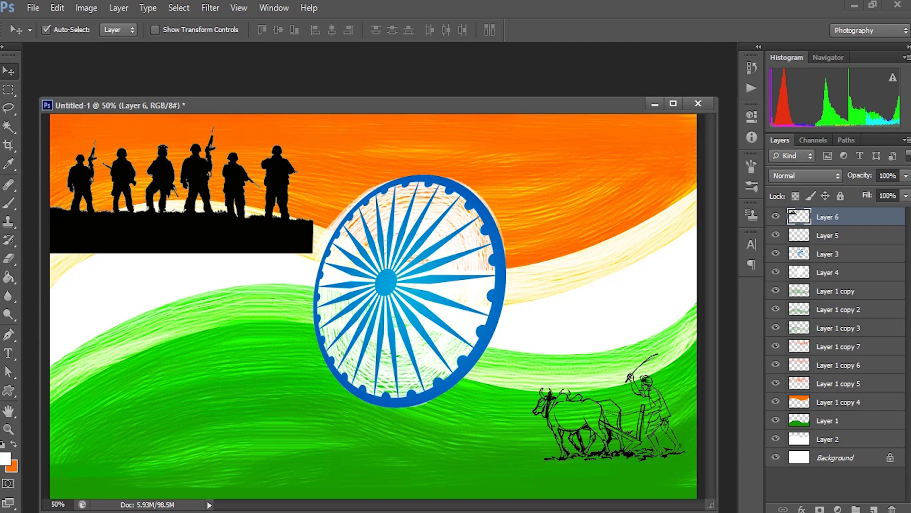
- Move the soldiers layer below Layer 2 and tilt it to follow the saffron wave
{"action": "left_click", "coordinate": [827, 439]}
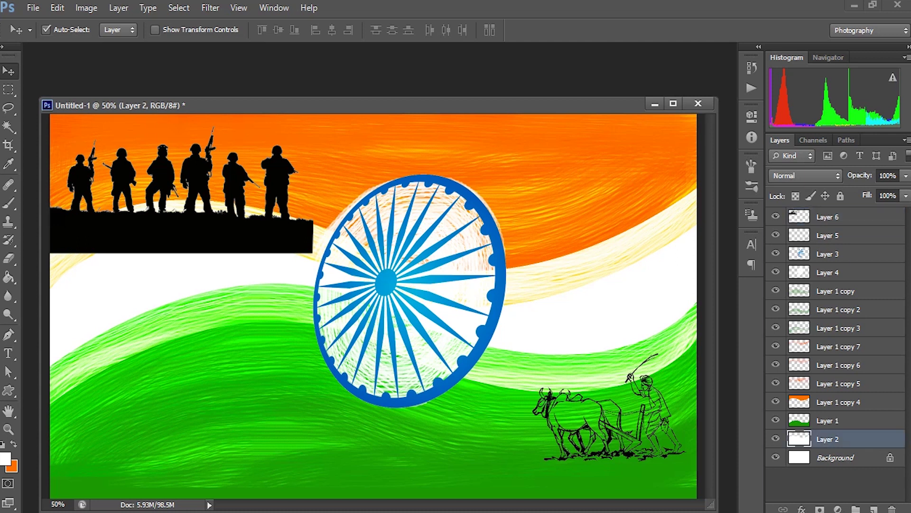
{"action": "left_click_drag", "start_coordinate": [839, 402], "coordinate": [839, 448]}
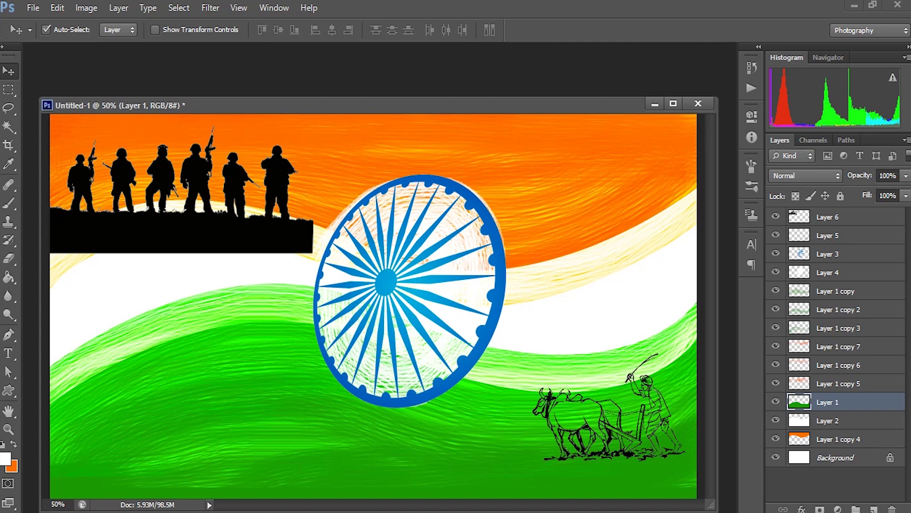
{"action": "left_click_drag", "start_coordinate": [828, 217], "coordinate": [827, 427]}
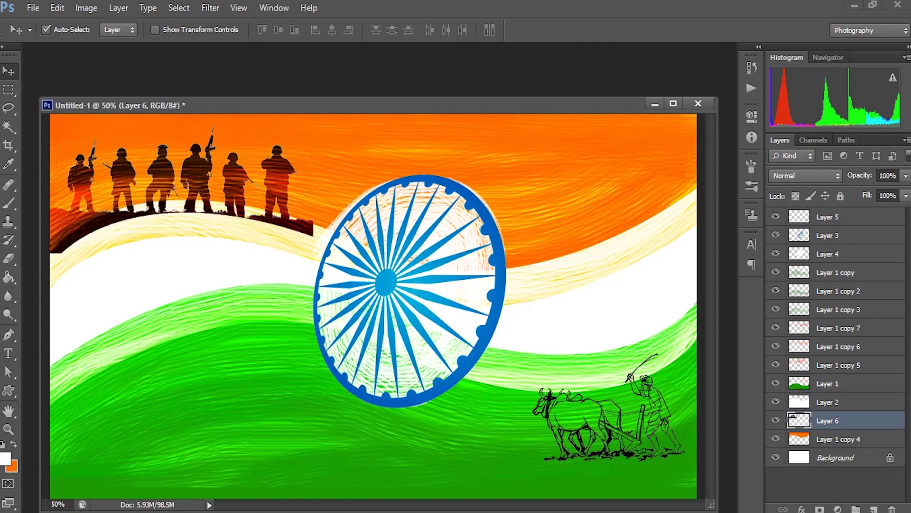
{"action": "key", "text": "ctrl+z"}
{"action": "key", "text": "ctrl+t"}
{"action": "mouse_move", "coordinate": [164, 181]}
{"action": "left_mouse_down"}
{"action": "mouse_move", "coordinate": [183, 191]}
{"action": "mouse_move", "coordinate": [164, 178]}
{"action": "left_mouse_up"}
{"action": "key", "text": "Return"}
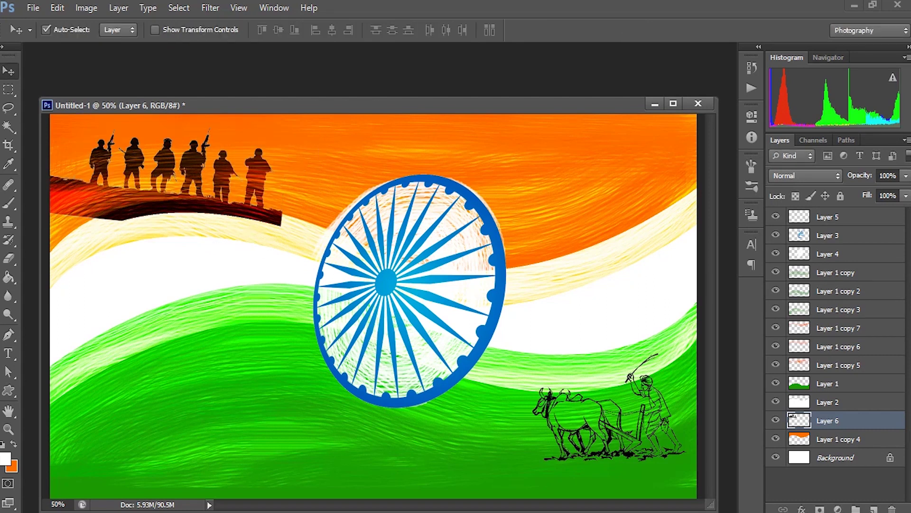
- Shift the white stripe layer over the soldiers' black hill base to hide it
{"action": "left_click_drag", "start_coordinate": [179, 214], "coordinate": [142, 200]}
{"action": "left_click_drag", "start_coordinate": [142, 242], "coordinate": [93, 271]}
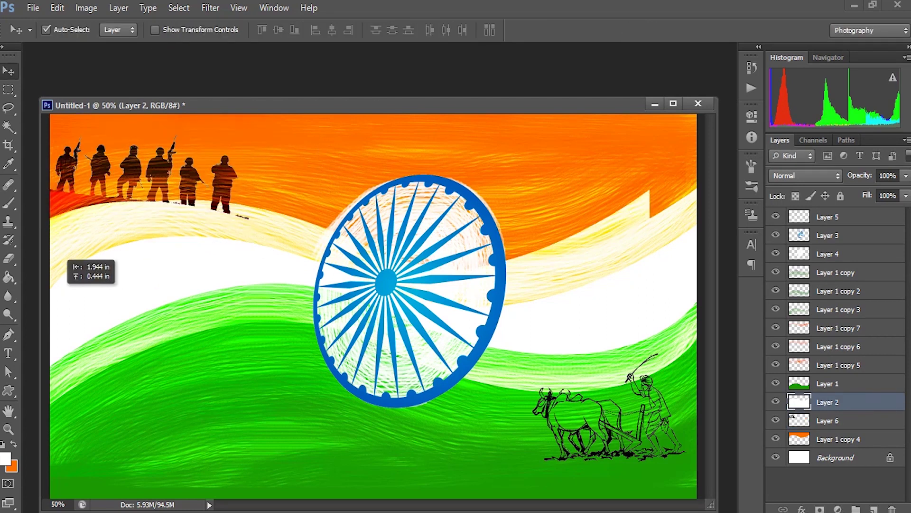
{"action": "key", "text": "ctrl+t"}
{"action": "key", "text": "Return"}
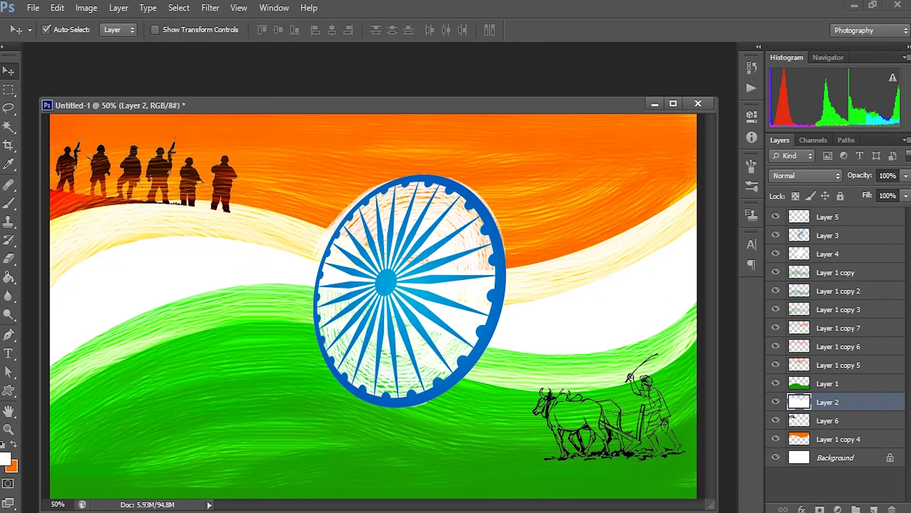
{"action": "left_click_drag", "start_coordinate": [399, 105], "coordinate": [394, 87]}
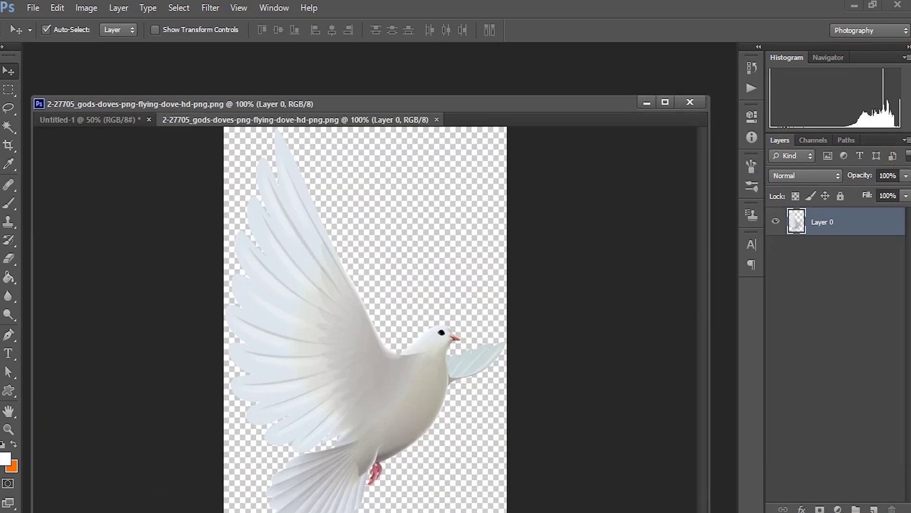
- Copy the dove image to the flag's upper right and close the dove file
{"action": "left_click_drag", "start_coordinate": [296, 120], "coordinate": [385, 153]}
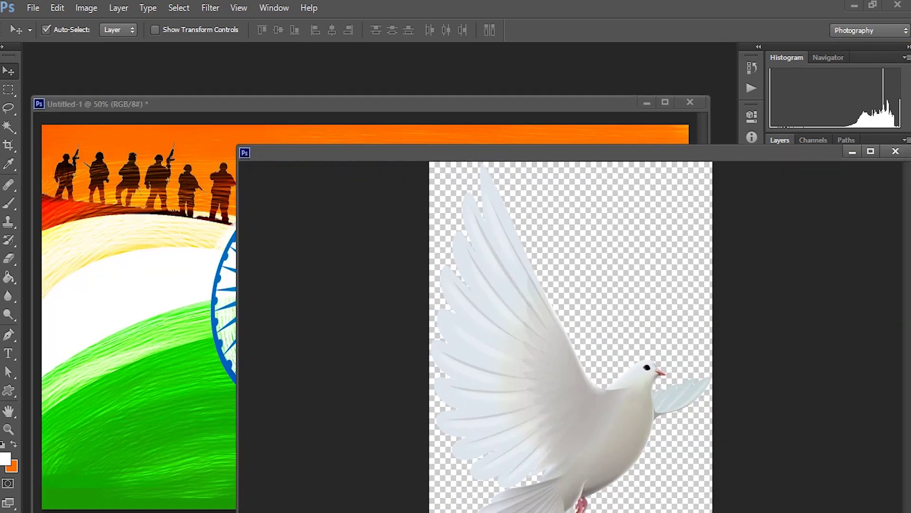
{"action": "mouse_move", "coordinate": [499, 328]}
{"action": "left_mouse_down"}
{"action": "mouse_move", "coordinate": [519, 349]}
{"action": "mouse_move", "coordinate": [213, 320]}
{"action": "left_mouse_up"}
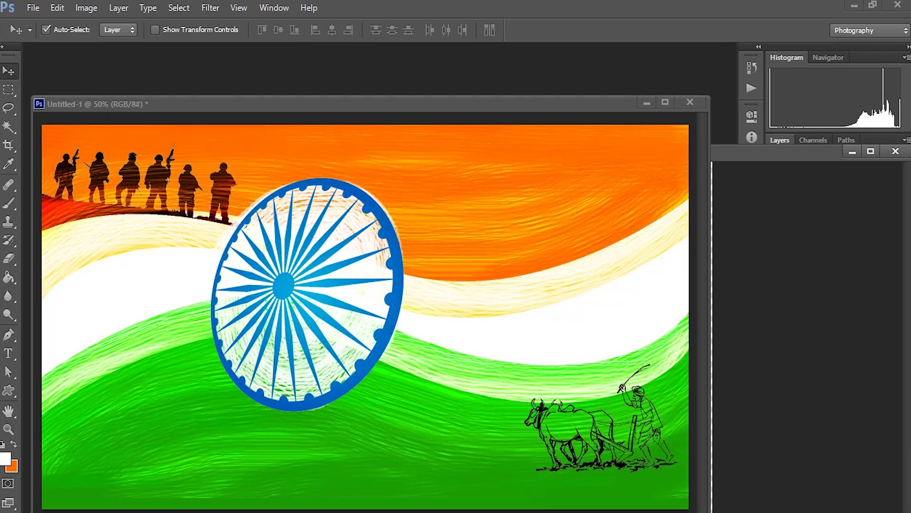
{"action": "left_click_drag", "start_coordinate": [269, 313], "coordinate": [470, 257]}
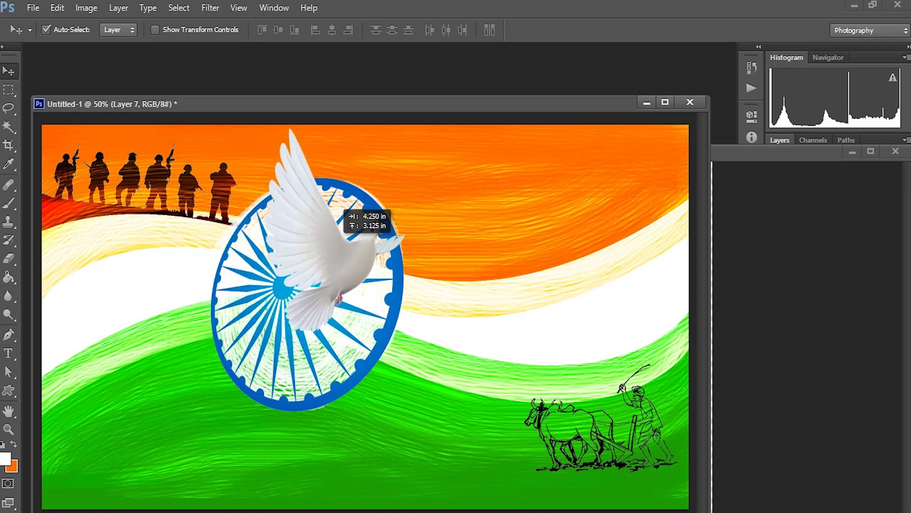
{"action": "left_click", "coordinate": [691, 189]}
- Scale the dove to 50% in the saffron stripe, then duplicate and scale the copy
{"action": "left_click", "coordinate": [58, 8]}
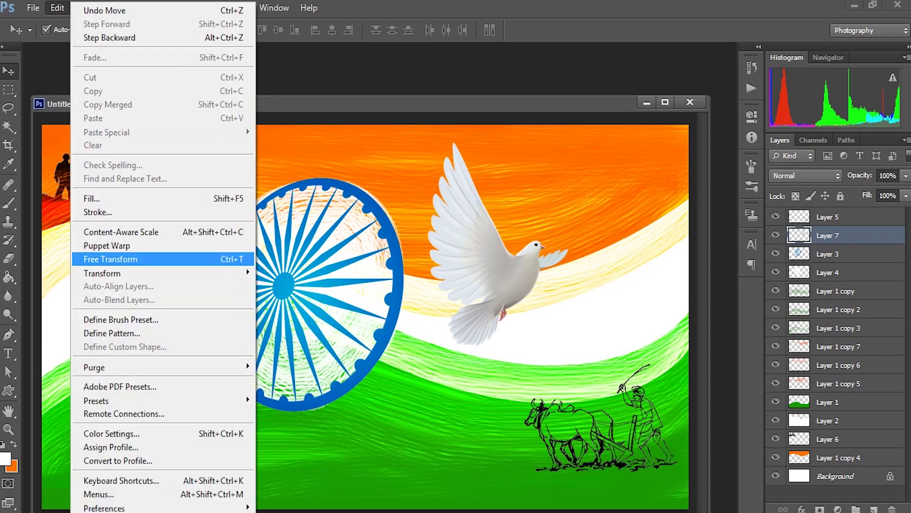
{"action": "left_click", "coordinate": [135, 260]}
{"action": "type", "text": "5050"}
{"action": "key", "text": "Return"}
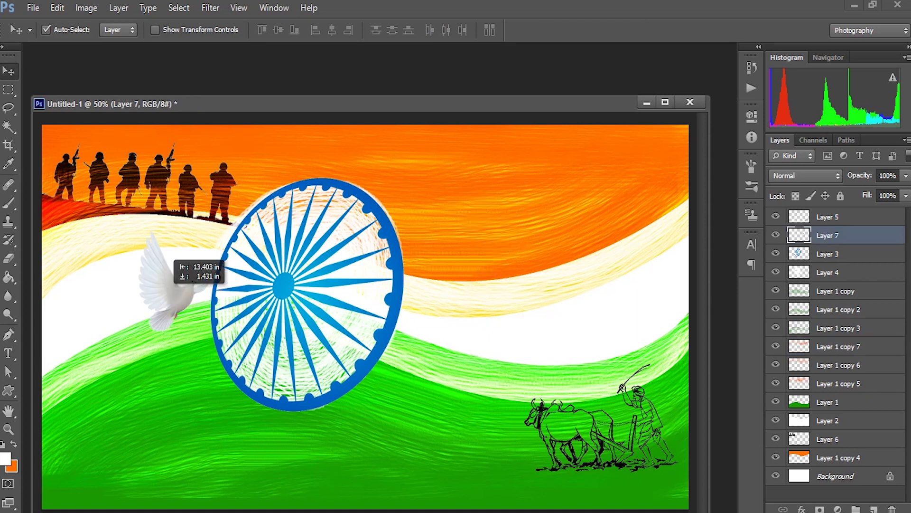
{"action": "left_click_drag", "start_coordinate": [498, 242], "coordinate": [456, 202]}
{"action": "key", "text": "ctrl+j"}
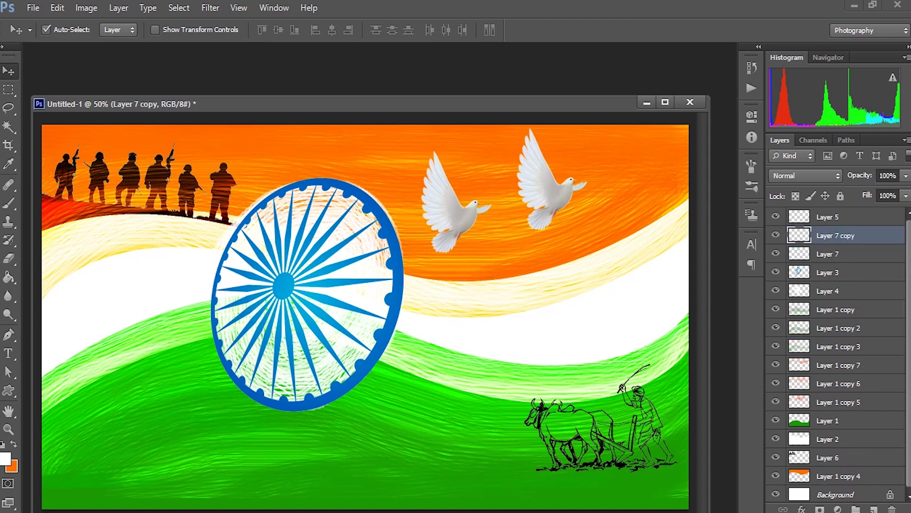
{"action": "key", "text": "ctrl+z"}
{"action": "key", "text": "ctrl+t"}
{"action": "type", "text": "50"}
{"action": "key", "text": "Return"}
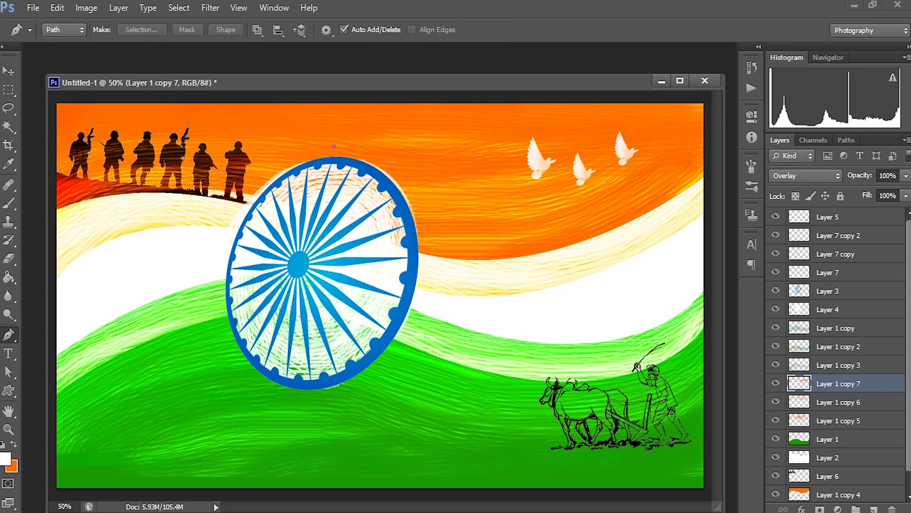
- Trace a curved Pen path from above the chakra down along its right edge
{"action": "left_click", "coordinate": [334, 147]}
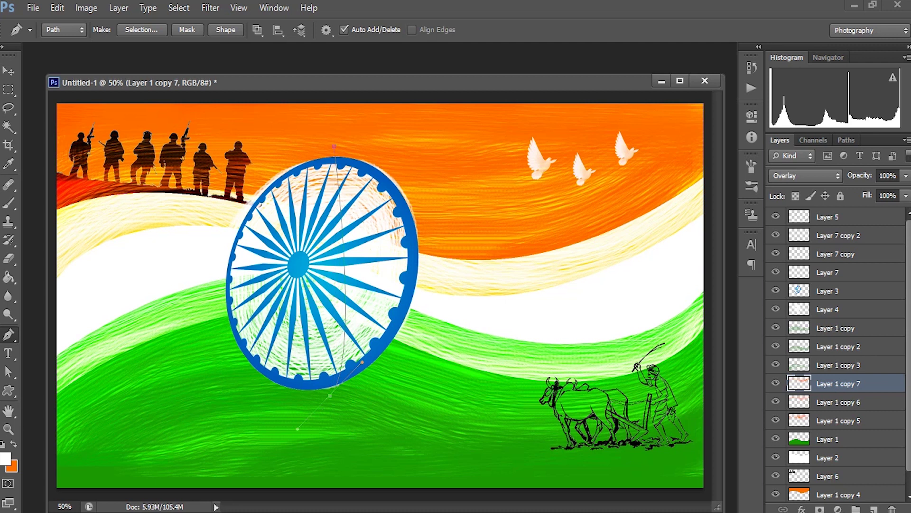
{"action": "mouse_move", "coordinate": [332, 393]}
{"action": "left_mouse_down"}
{"action": "mouse_move", "coordinate": [453, 285]}
{"action": "mouse_move", "coordinate": [520, 341]}
{"action": "left_mouse_up"}
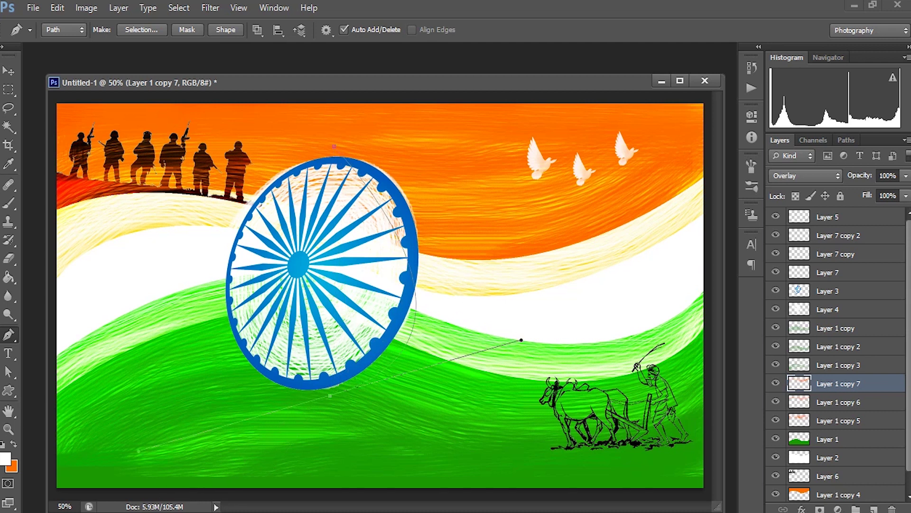
{"action": "key", "text": "Escape"}
{"action": "key", "text": "Delete"}
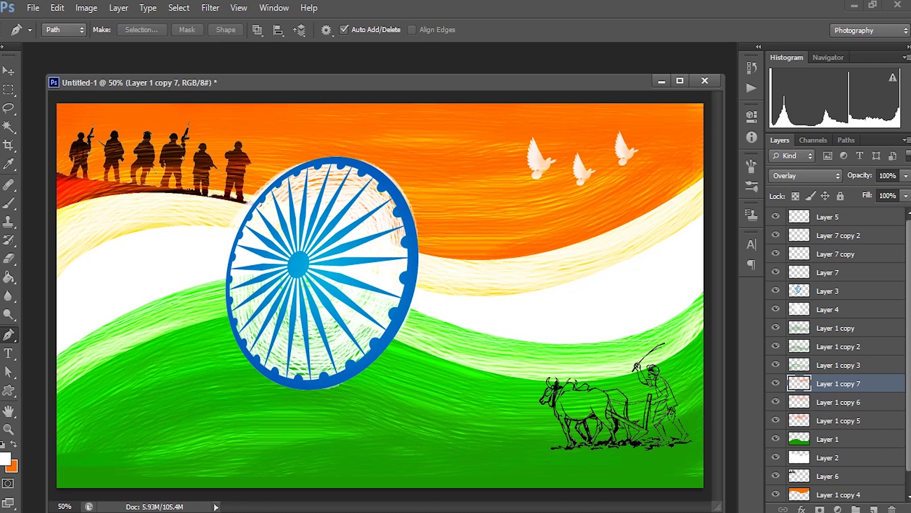
{"action": "key", "text": "ctrl+z"}
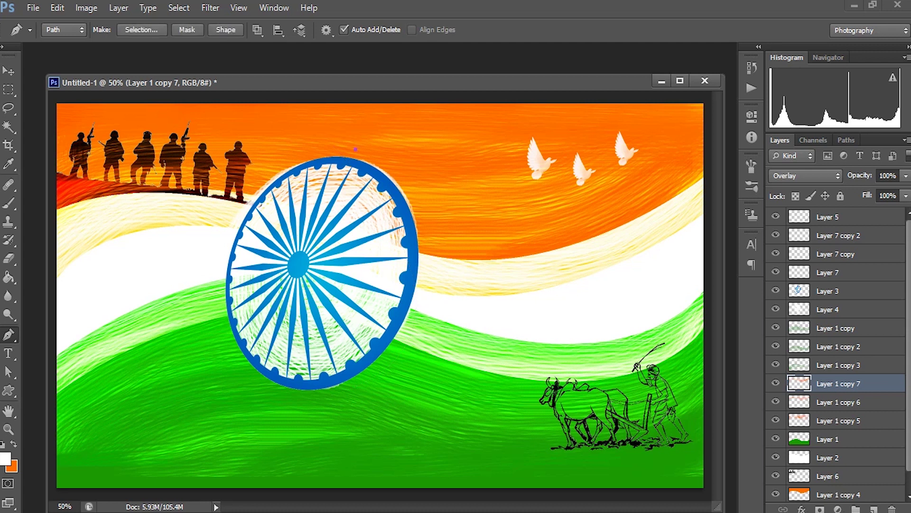
{"action": "left_click_drag", "start_coordinate": [428, 262], "coordinate": [418, 351]}
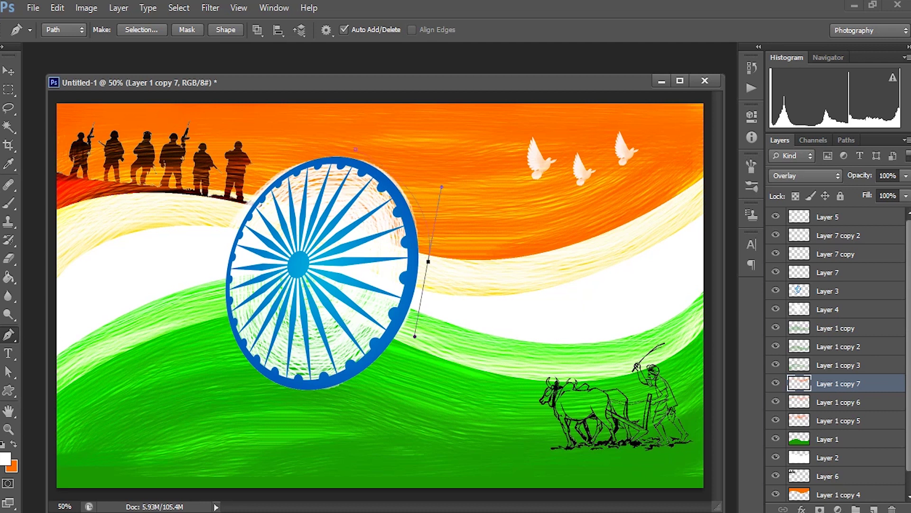
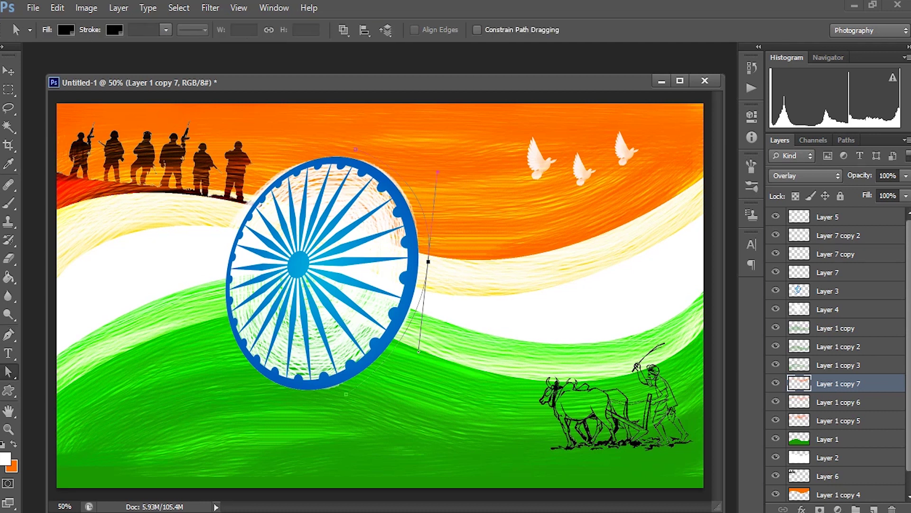
- Drag the anchor's lower direction handle so the path follows the wheel's right rim vertically
{"action": "mouse_move", "coordinate": [419, 352]}
{"action": "left_mouse_down"}
{"action": "mouse_move", "coordinate": [427, 351]}
{"action": "mouse_move", "coordinate": [419, 352]}
{"action": "left_mouse_up"}
{"action": "left_click_drag", "start_coordinate": [419, 352], "coordinate": [424, 357]}
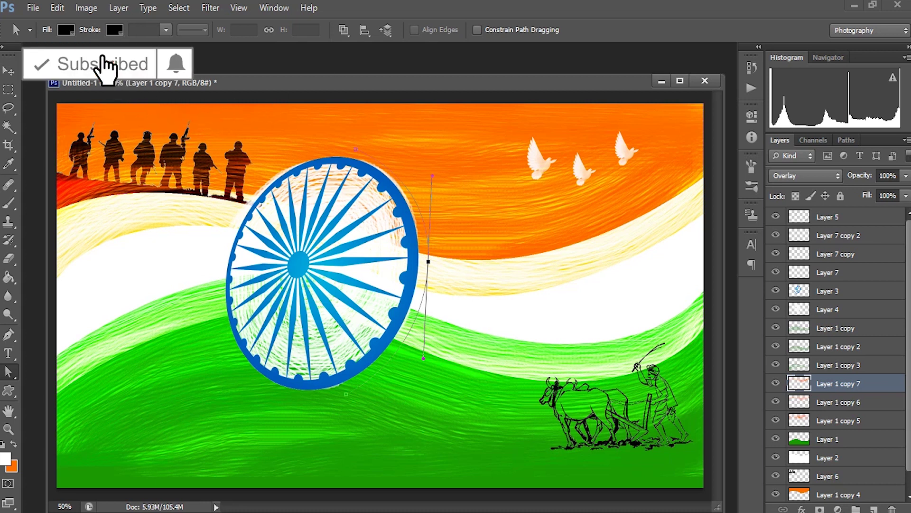
{"action": "key", "text": "t"}
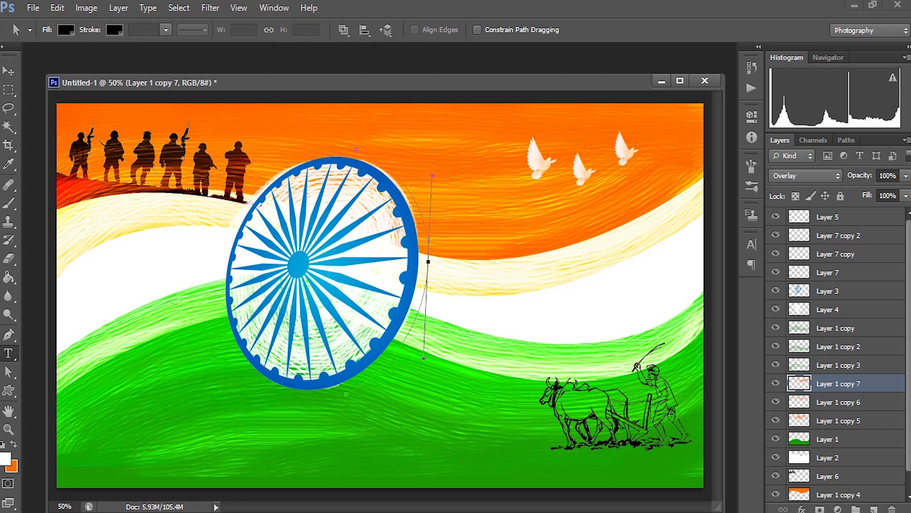
{"action": "key", "text": "t"}
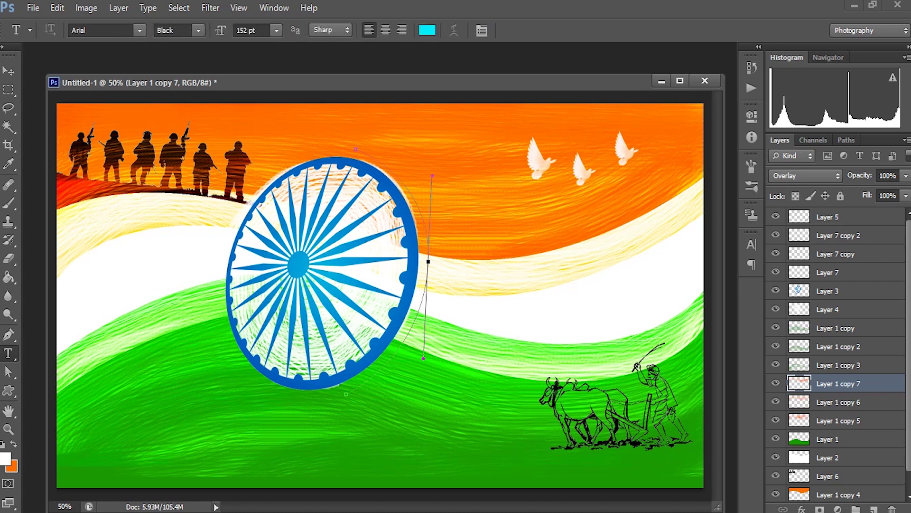
- Place '15th August' along the curved path at a smaller font size
{"action": "left_click", "coordinate": [385, 142]}
{"action": "type", "text": "15th"}
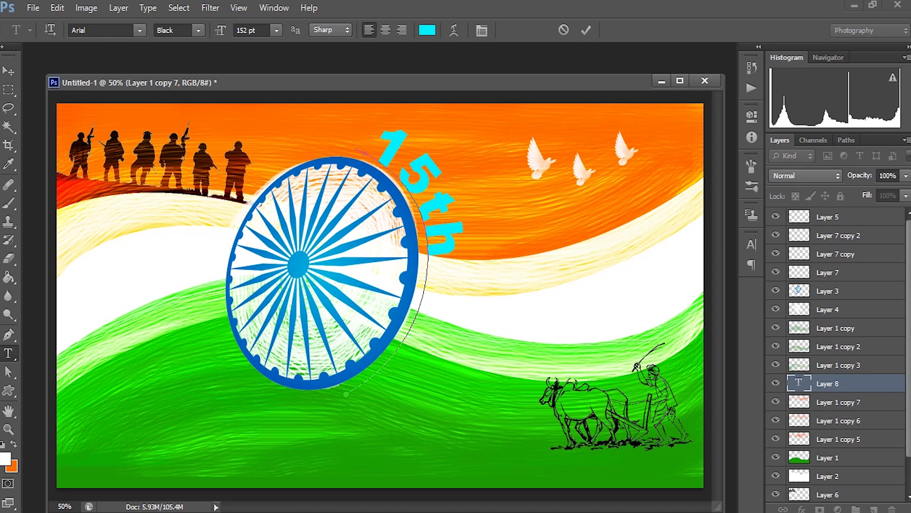
{"action": "key", "text": "ctrl+a"}
{"action": "left_click", "coordinate": [276, 30]}
{"action": "left_click", "coordinate": [246, 252]}
{"action": "key", "text": "ctrl+Return"}
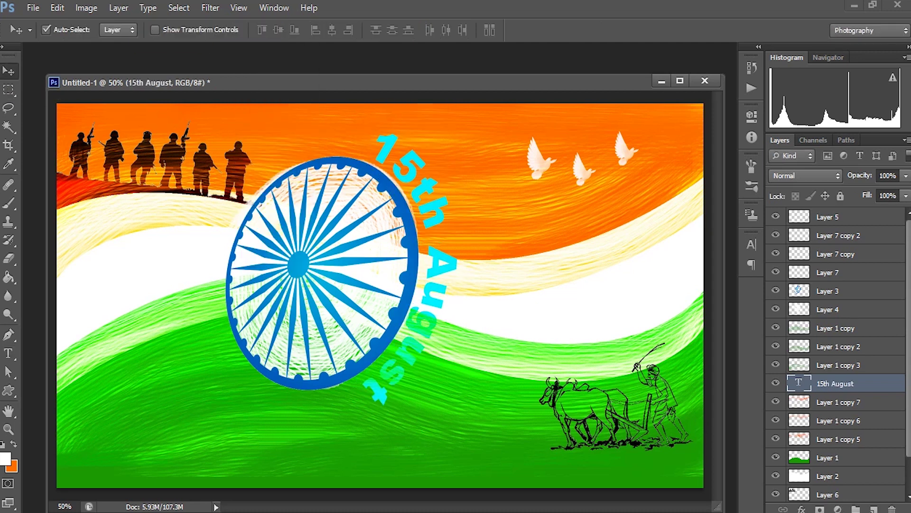
- Select the 15th August text and apply a new text colour
{"action": "key", "text": "t"}
{"action": "double_click", "coordinate": [428, 271]}
{"action": "type", "text": "100"}
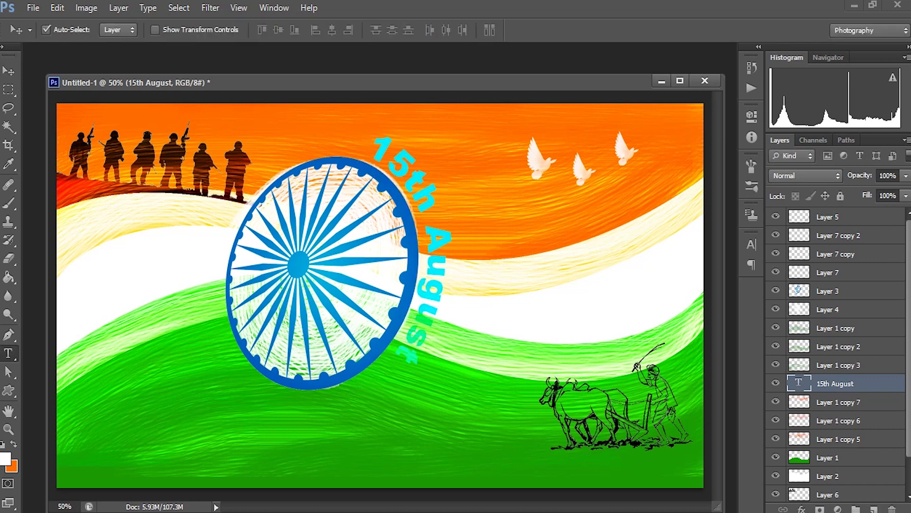
{"action": "key", "text": "Return"}
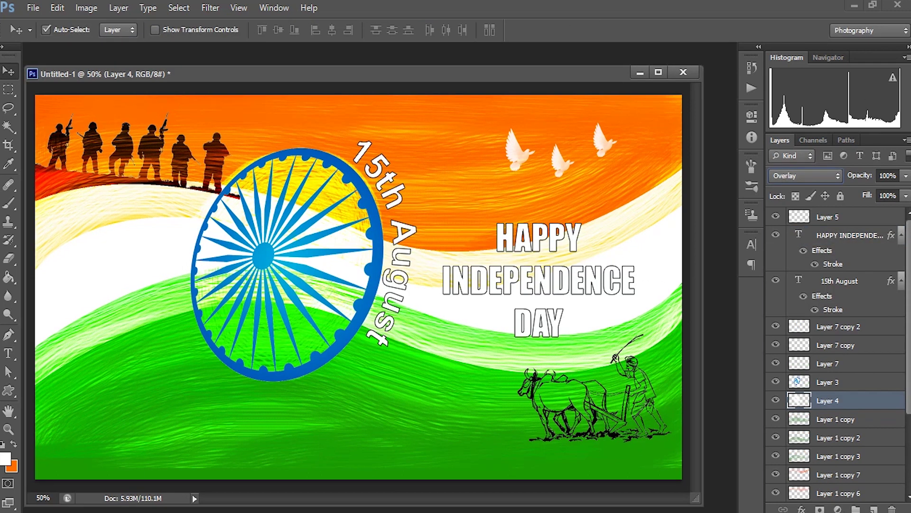
- Try Vivid Light, Linear Dodge (Add) and Hard Light blend modes on the chakra wheel layer
{"action": "left_click", "coordinate": [806, 175]}
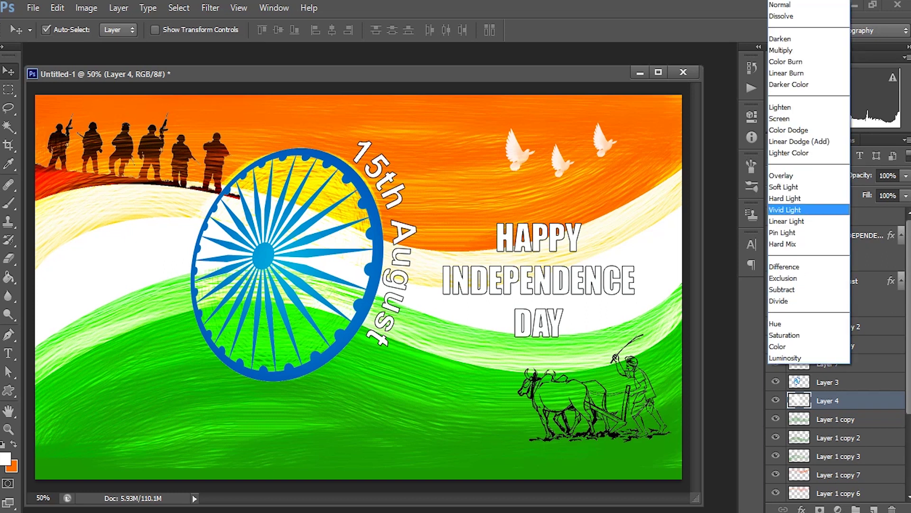
{"action": "left_click", "coordinate": [809, 209]}
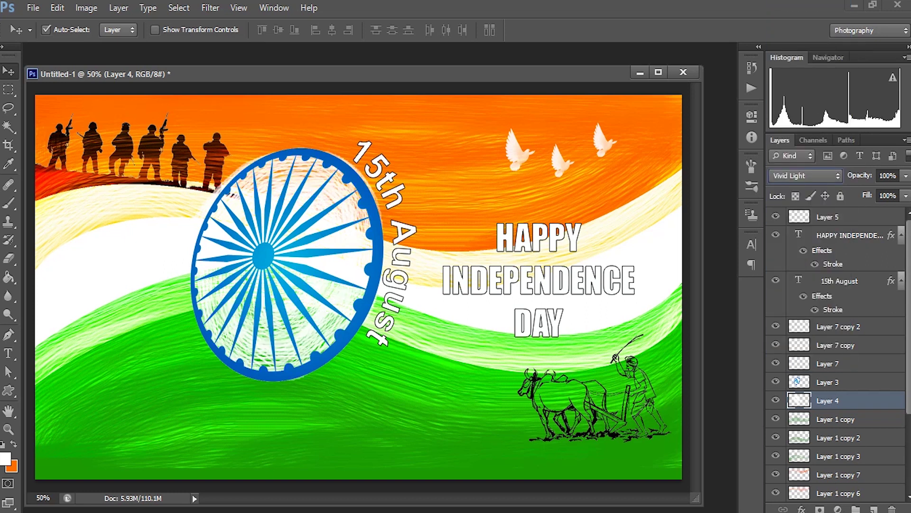
{"action": "left_click", "coordinate": [806, 175]}
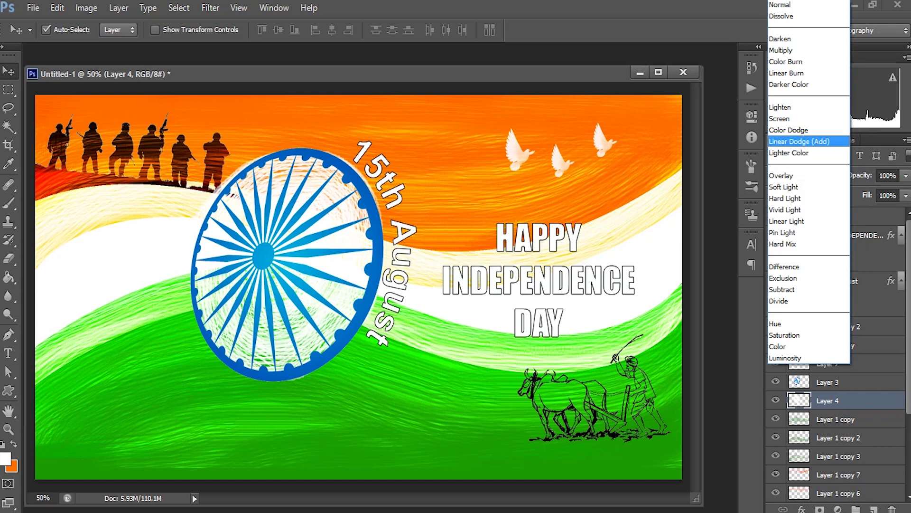
{"action": "left_click", "coordinate": [799, 141]}
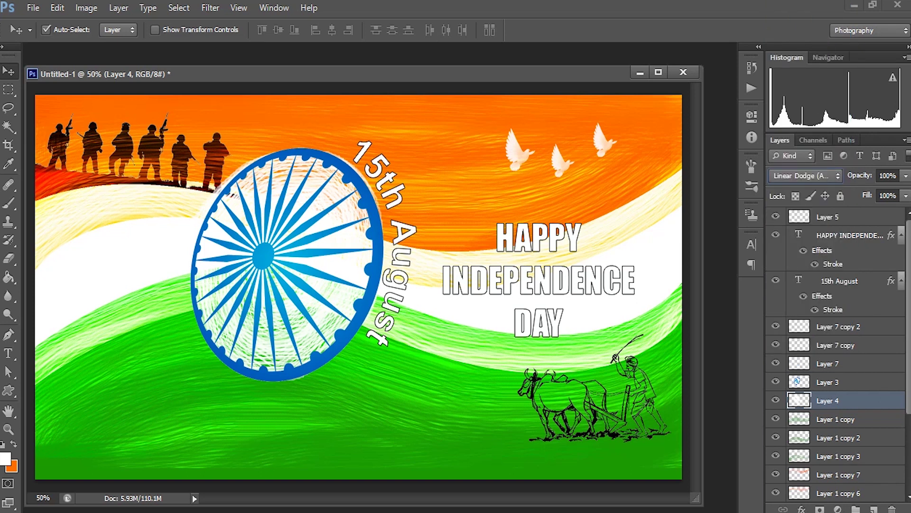
{"action": "left_click", "coordinate": [806, 176]}
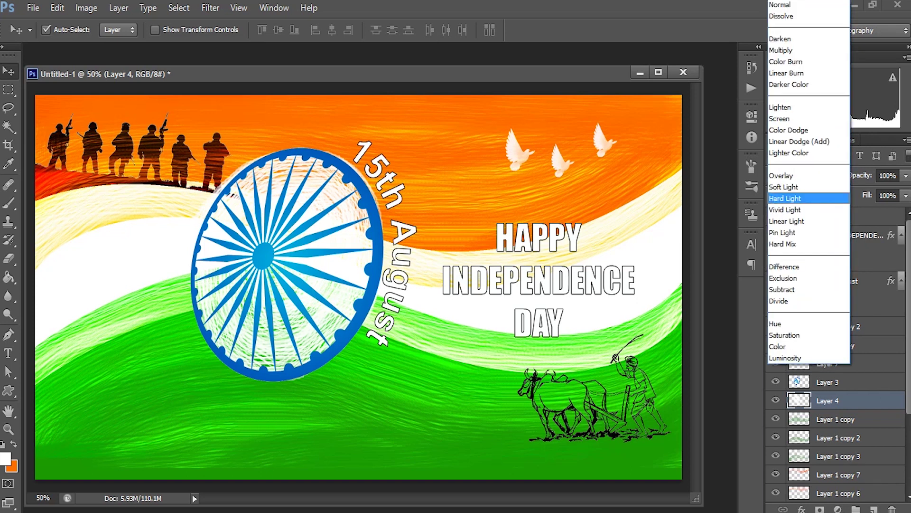
{"action": "left_click", "coordinate": [791, 198]}
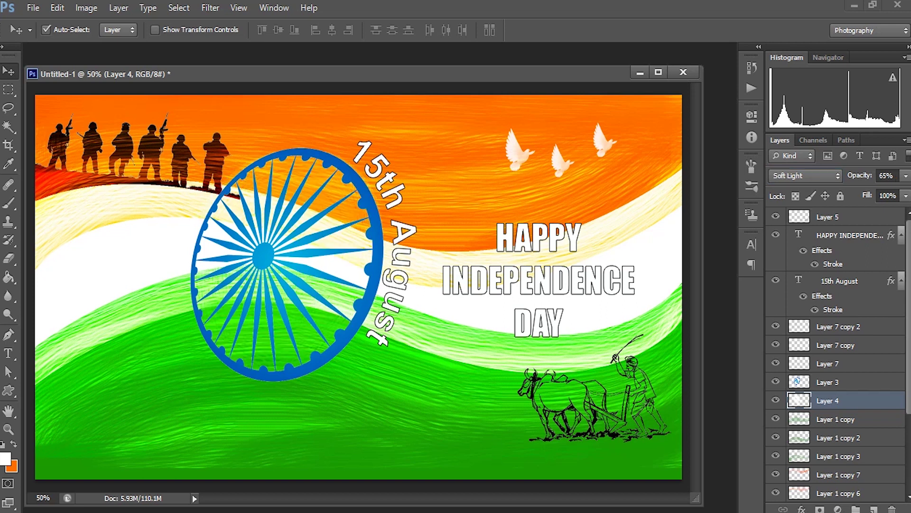
{"action": "left_click", "coordinate": [847, 235]}
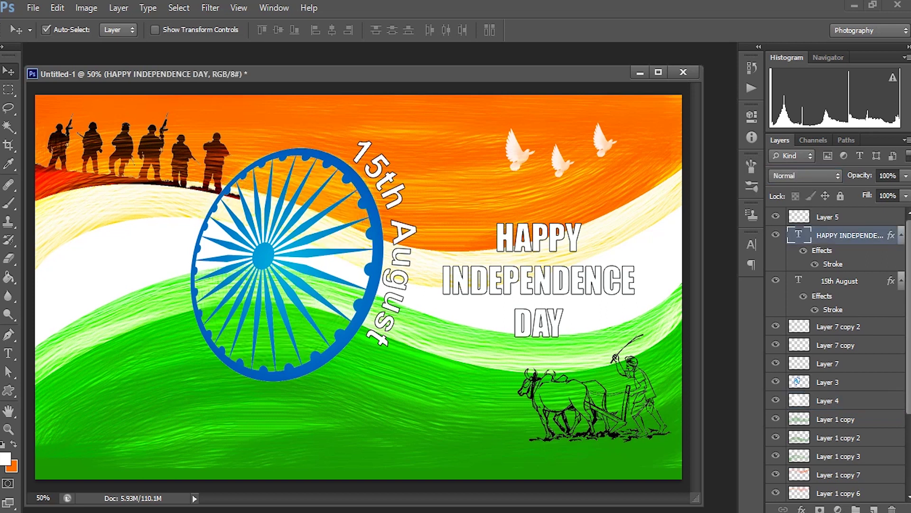
- Add a drop shadow with Spread 2 and Size 32 to the HAPPY INDEPENDENCE DAY layer
{"action": "right_click", "coordinate": [847, 236]}
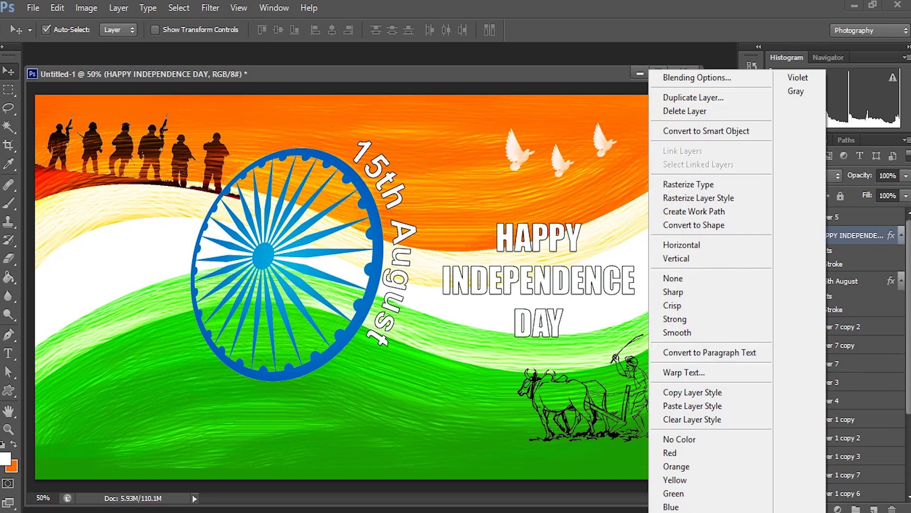
{"action": "left_click", "coordinate": [696, 78]}
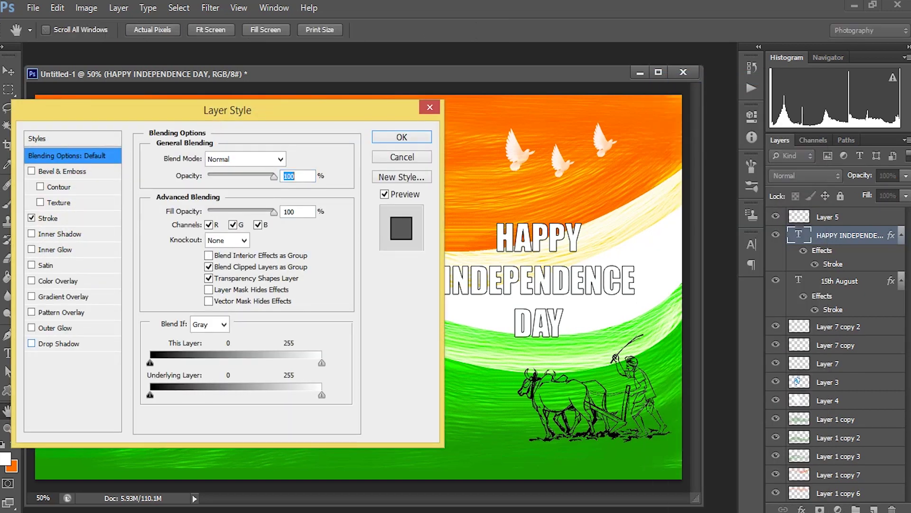
{"action": "left_click", "coordinate": [58, 343]}
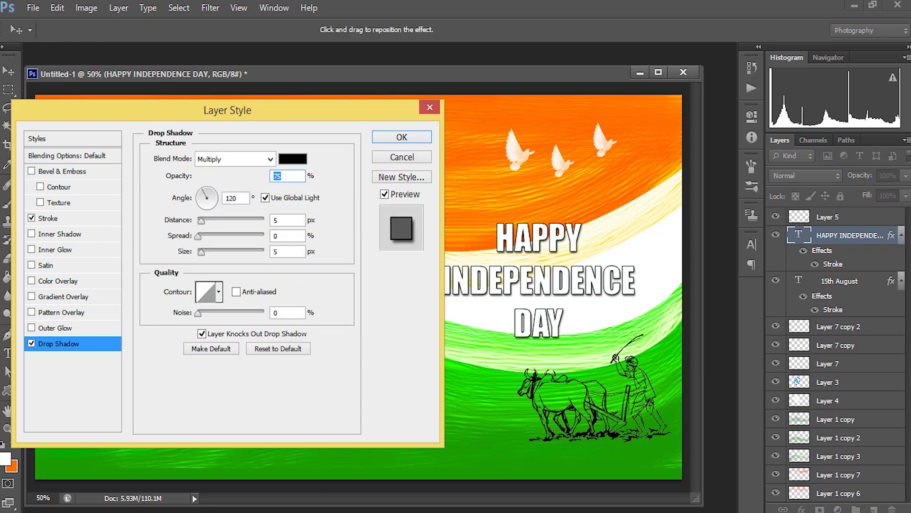
{"action": "mouse_move", "coordinate": [199, 236]}
{"action": "left_mouse_down"}
{"action": "mouse_move", "coordinate": [219, 236]}
{"action": "mouse_move", "coordinate": [201, 236]}
{"action": "mouse_move", "coordinate": [213, 252]}
{"action": "left_mouse_up"}
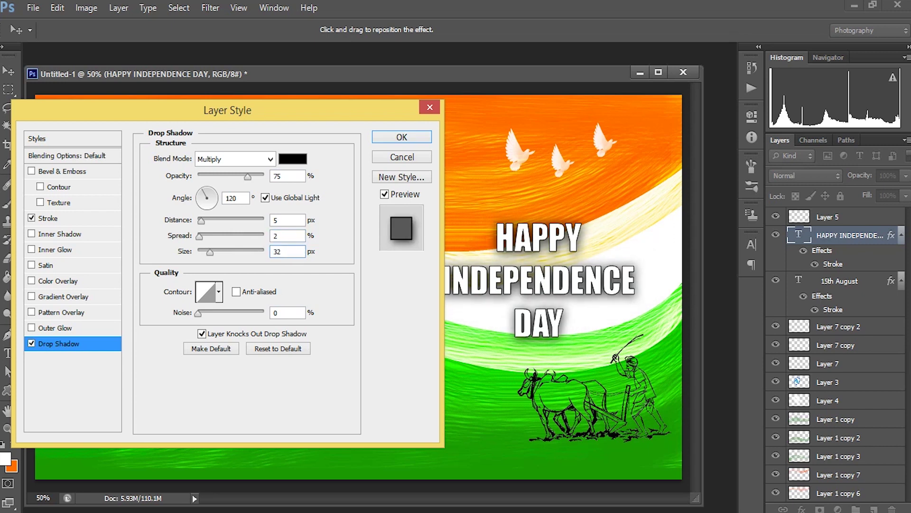
{"action": "mouse_move", "coordinate": [227, 110]}
{"action": "left_mouse_down"}
{"action": "mouse_move", "coordinate": [150, 424]}
{"action": "mouse_move", "coordinate": [117, 126]}
{"action": "left_mouse_up"}
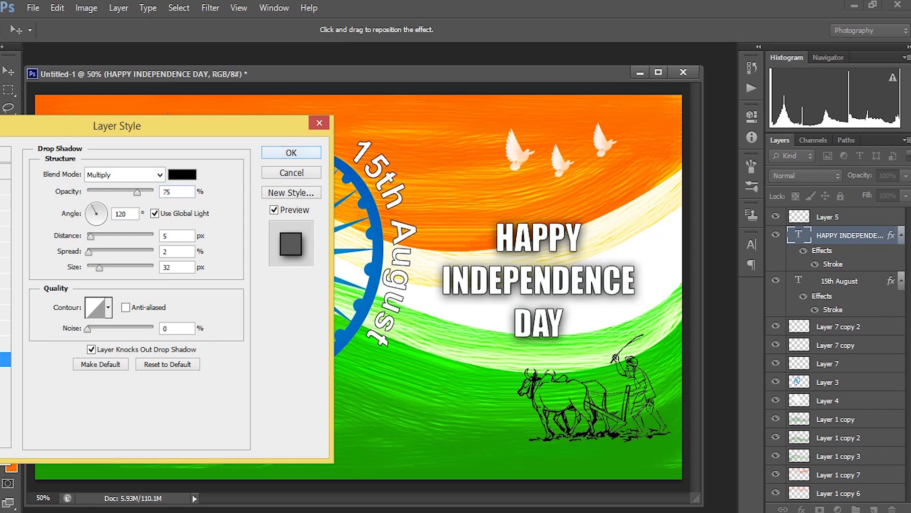
{"action": "left_click", "coordinate": [291, 152]}
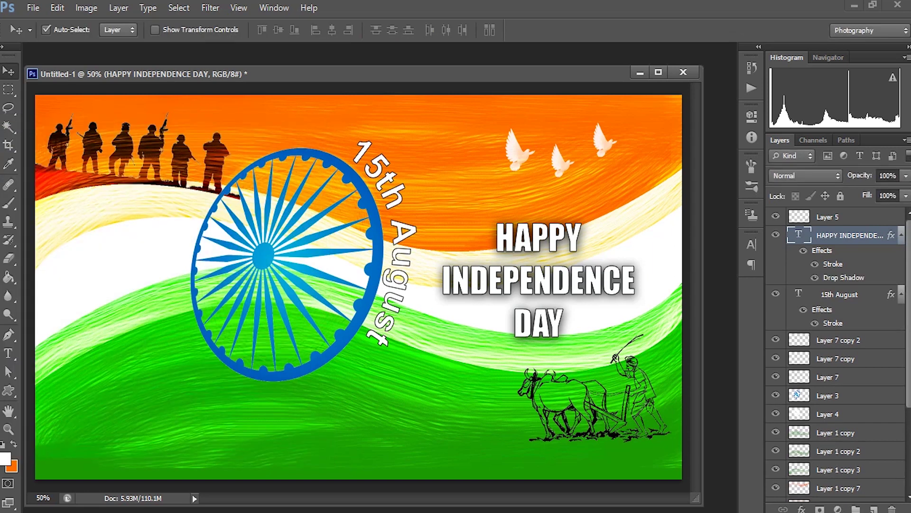
- Copy the headline's layer style and paste it onto the 15th August text layer
{"action": "right_click", "coordinate": [825, 250]}
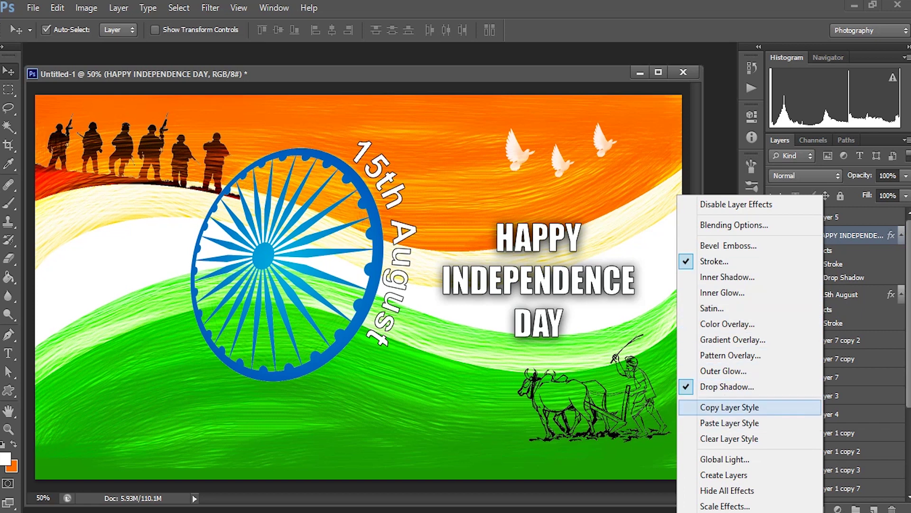
{"action": "left_click", "coordinate": [730, 406]}
{"action": "left_click", "coordinate": [371, 329]}
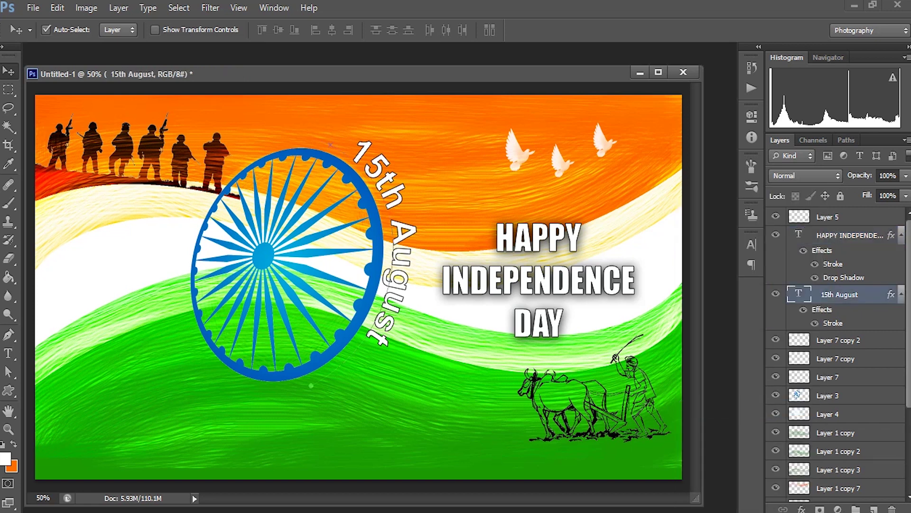
{"action": "right_click", "coordinate": [847, 293]}
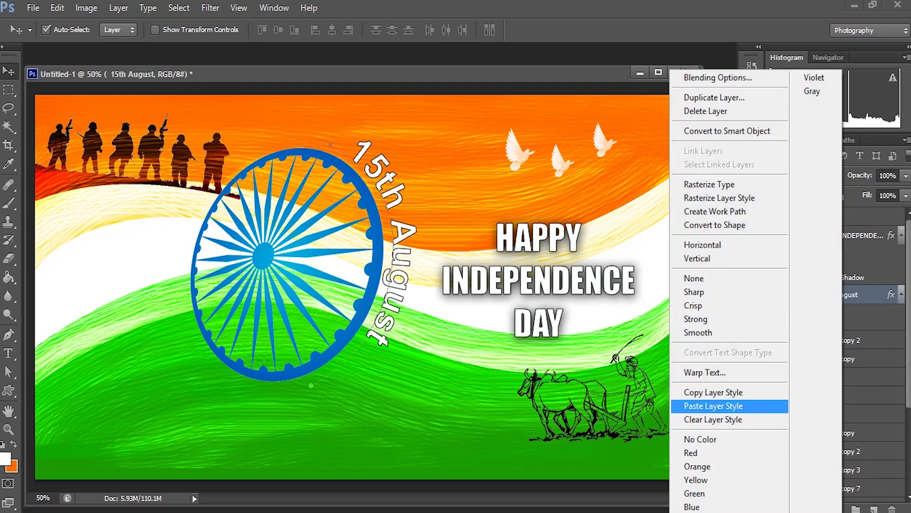
{"action": "left_click", "coordinate": [714, 406]}
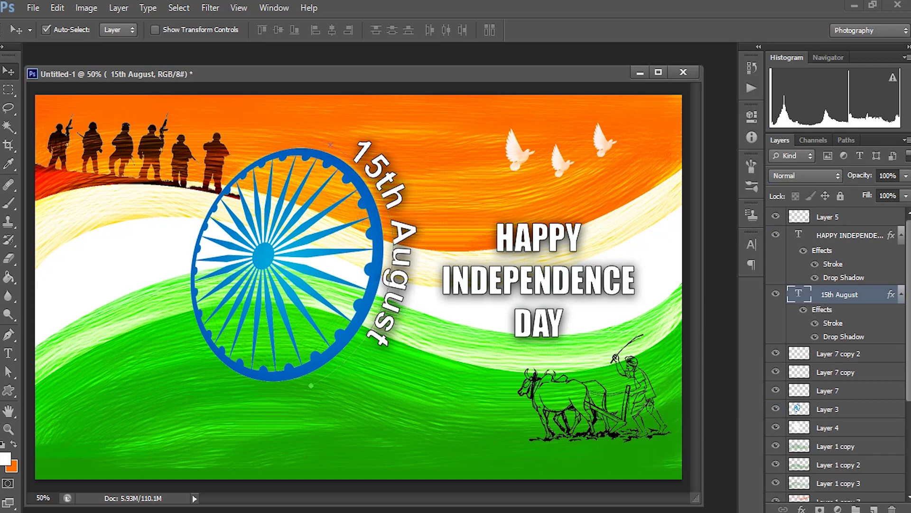
{"action": "left_click", "coordinate": [848, 409]}
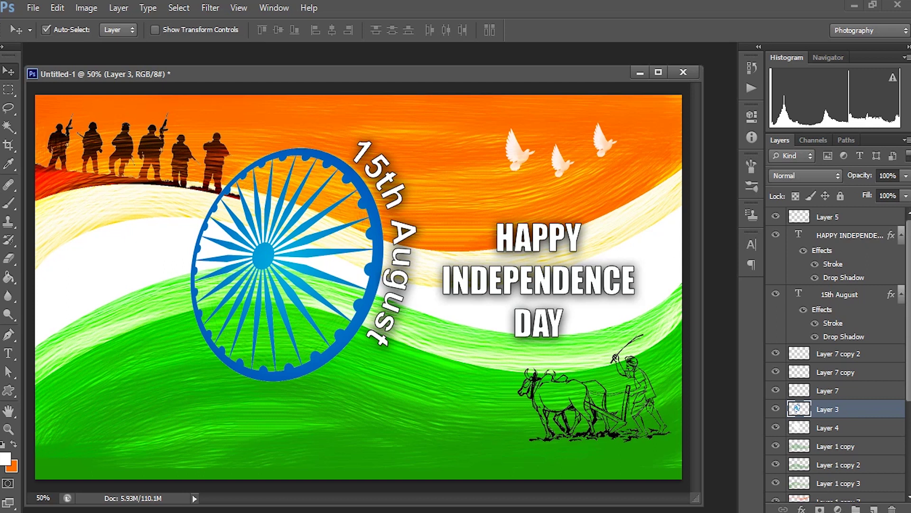
{"action": "left_click", "coordinate": [806, 175]}
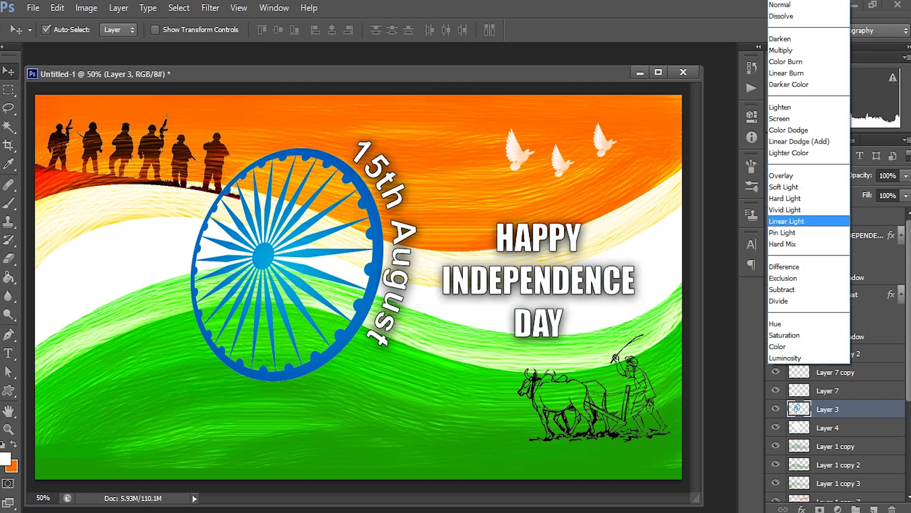
{"action": "left_click", "coordinate": [808, 198]}
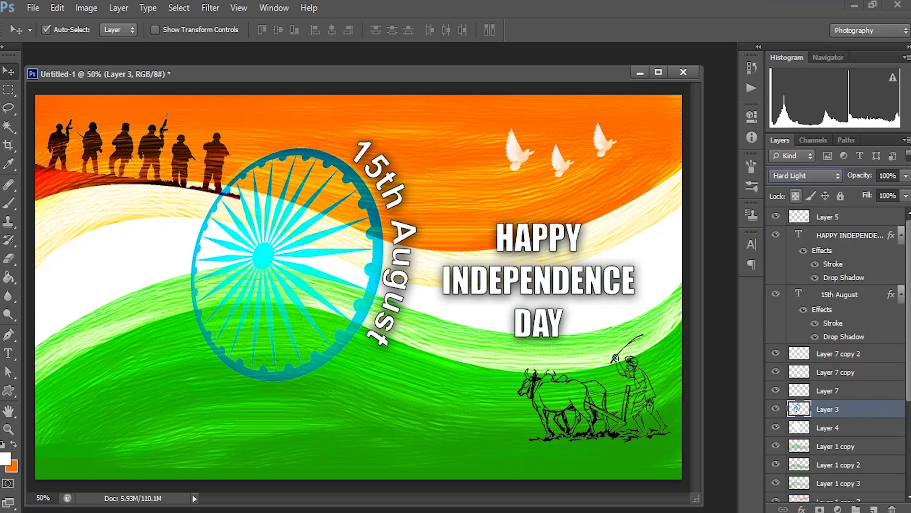
{"action": "left_click", "coordinate": [805, 175]}
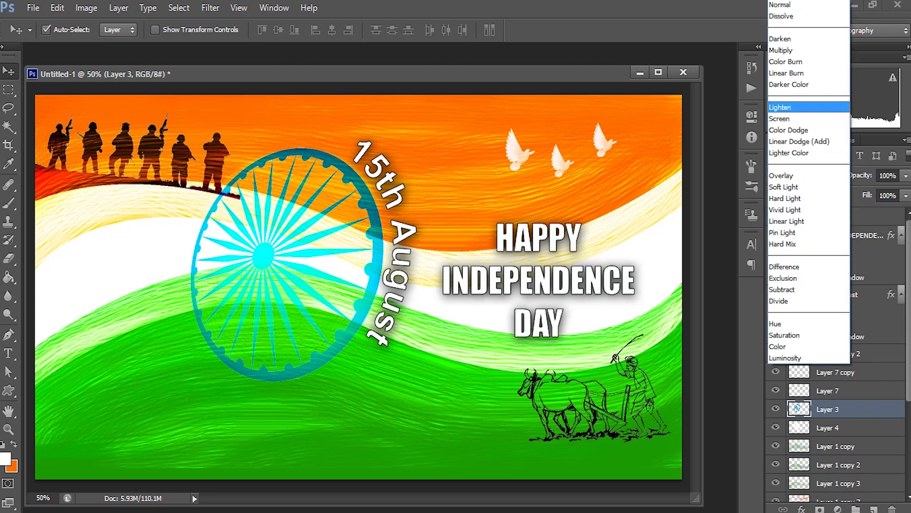
{"action": "left_click", "coordinate": [808, 50]}
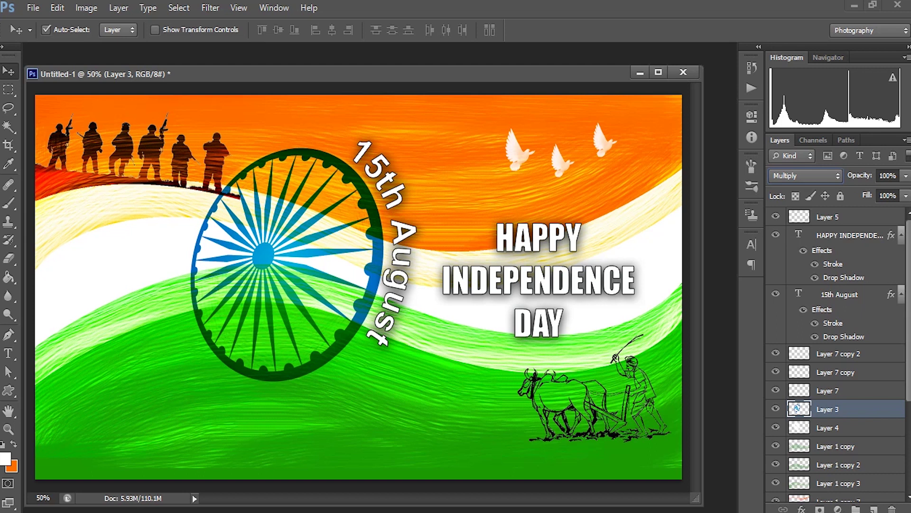
{"action": "left_click", "coordinate": [805, 176]}
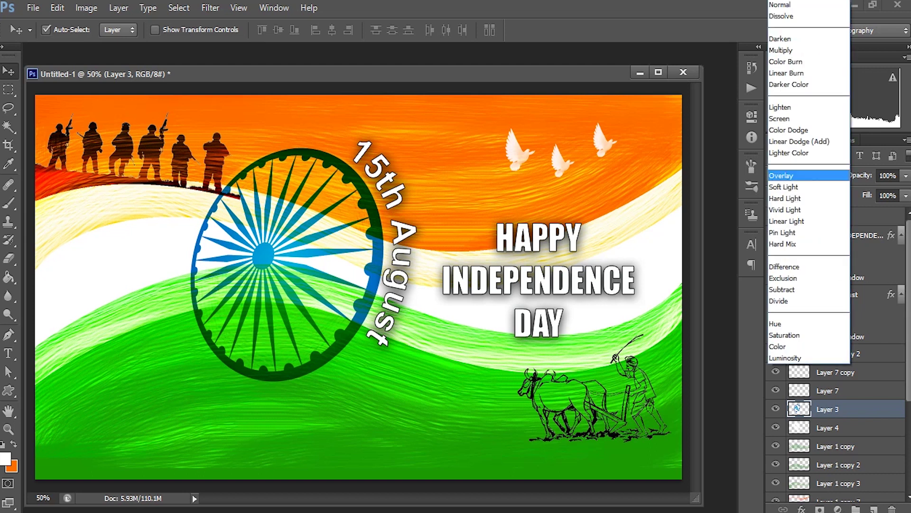
{"action": "left_click", "coordinate": [808, 6]}
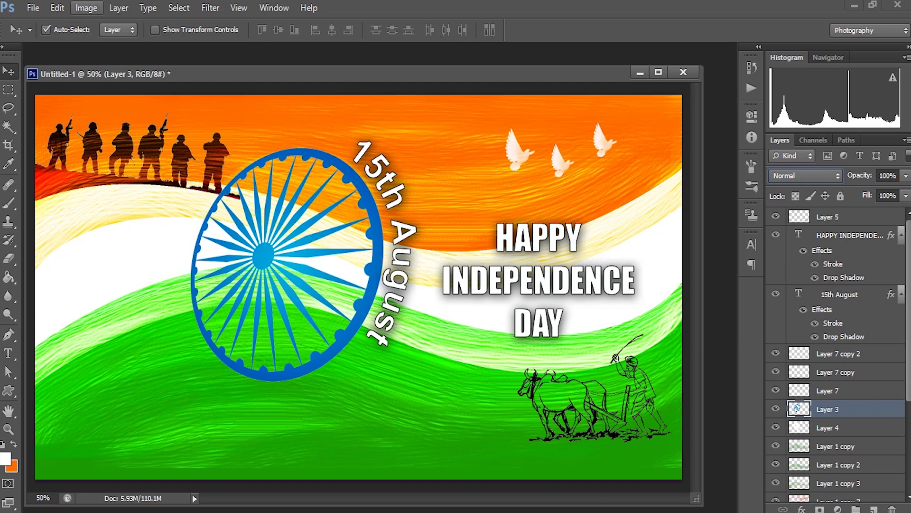
- Apply a Levels adjustment with the black input near 55 to deepen the chakra's blue
{"action": "left_click", "coordinate": [86, 7]}
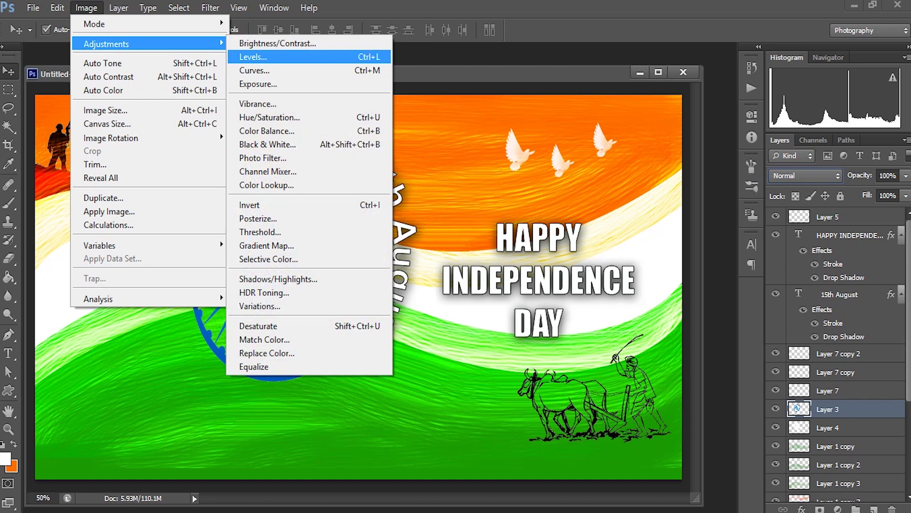
{"action": "left_click", "coordinate": [253, 56]}
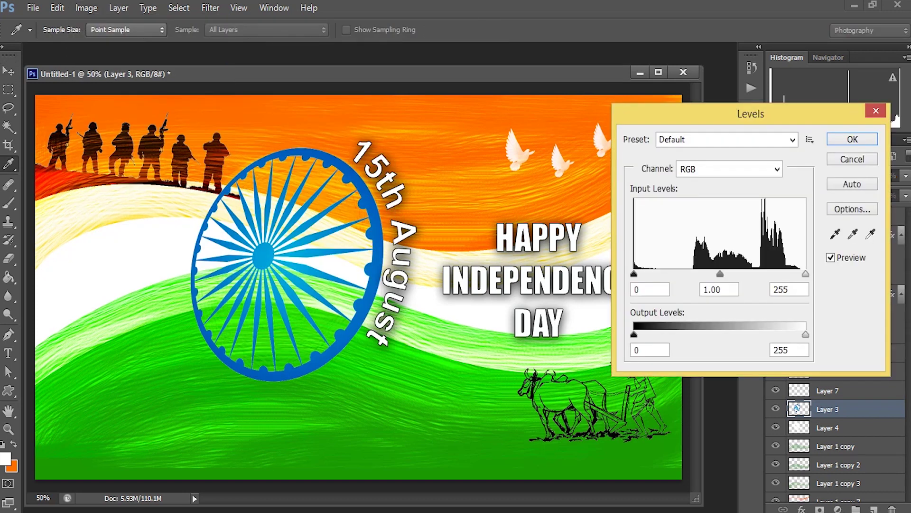
{"action": "left_click_drag", "start_coordinate": [634, 273], "coordinate": [679, 274]}
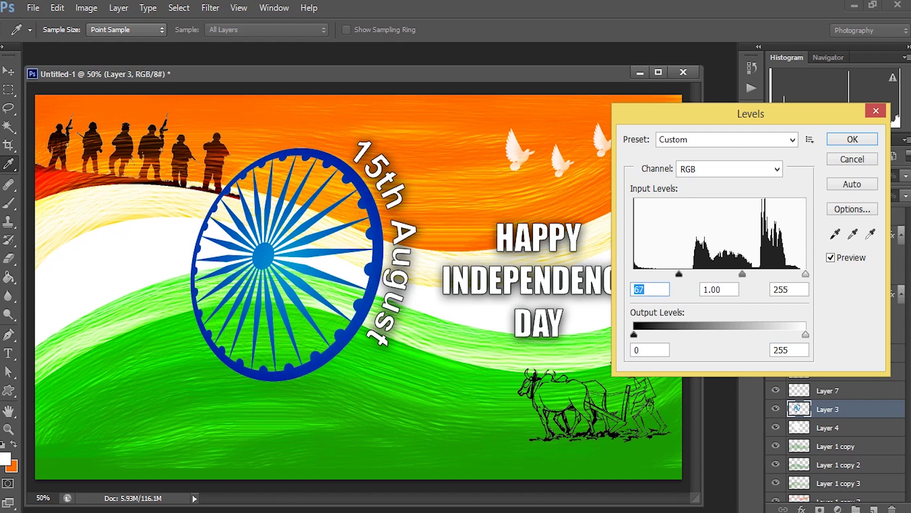
{"action": "left_click_drag", "start_coordinate": [679, 274], "coordinate": [671, 273]}
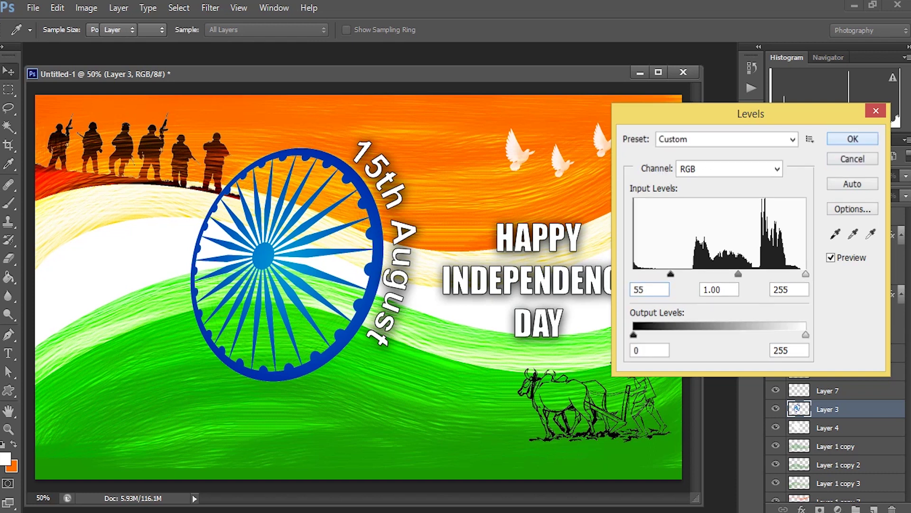
{"action": "key", "text": "Return"}
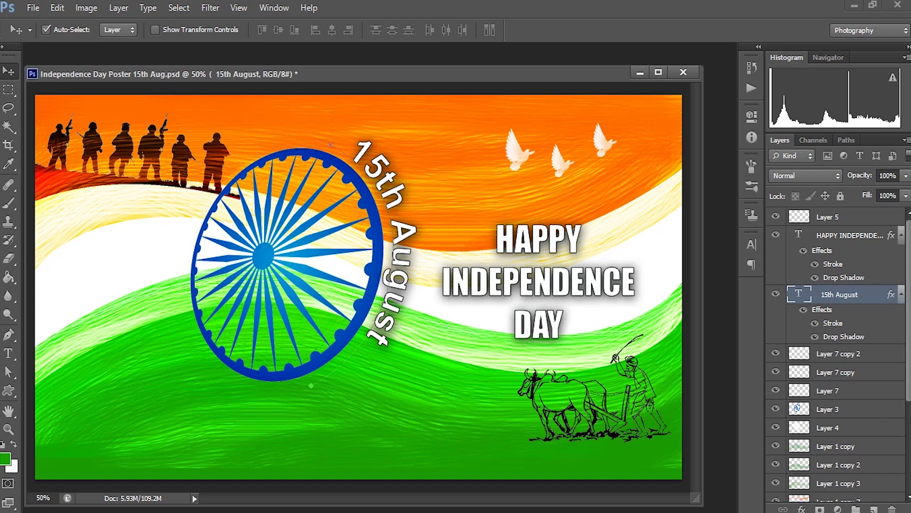
- Switch the curved 15th August text to the Impact font
{"action": "left_click", "coordinate": [8, 354]}
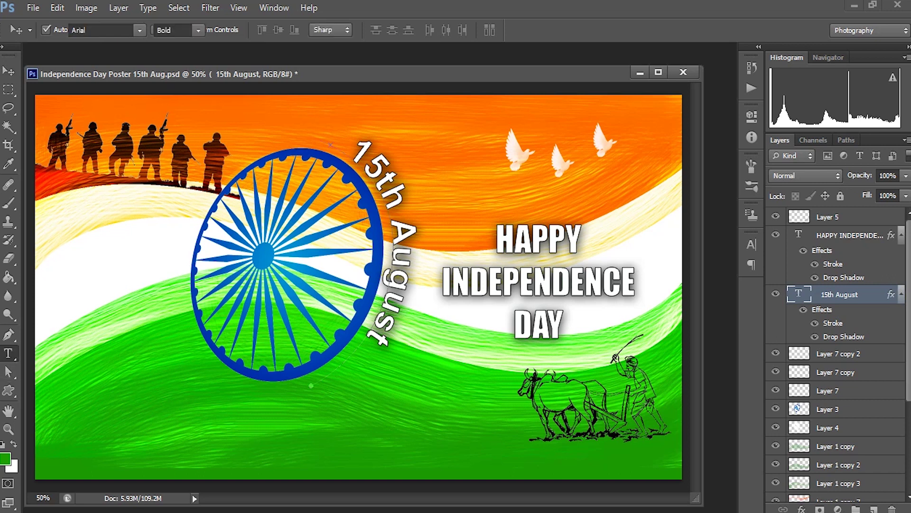
{"action": "left_click_drag", "start_coordinate": [385, 341], "coordinate": [353, 132]}
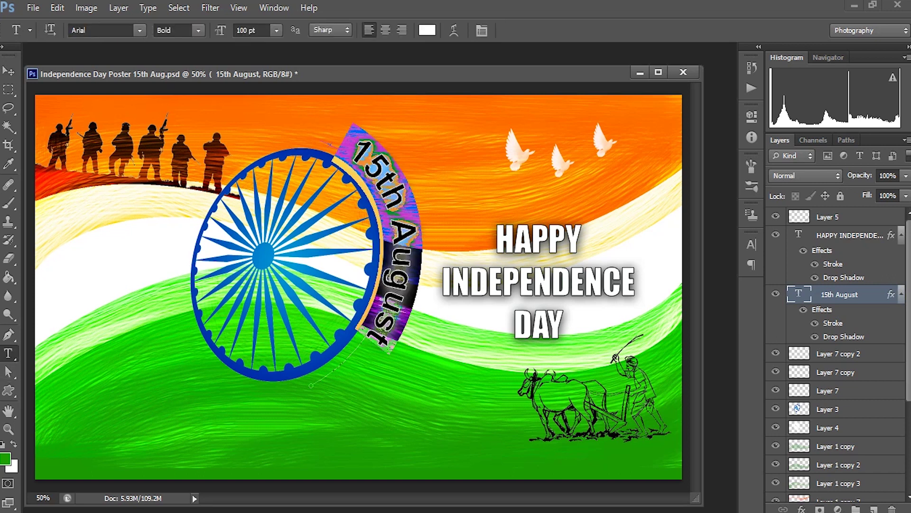
{"action": "left_click", "coordinate": [103, 30]}
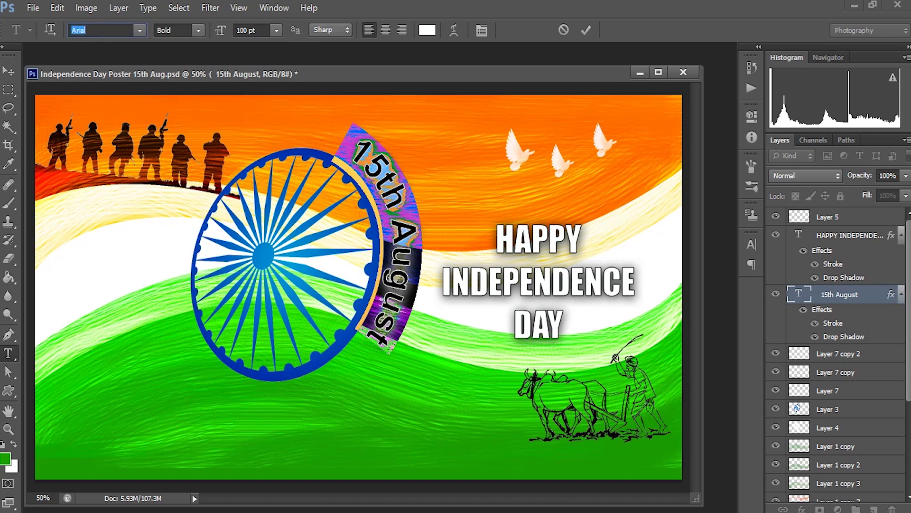
{"action": "type", "text": "Impact"}
{"action": "key", "text": "Return"}
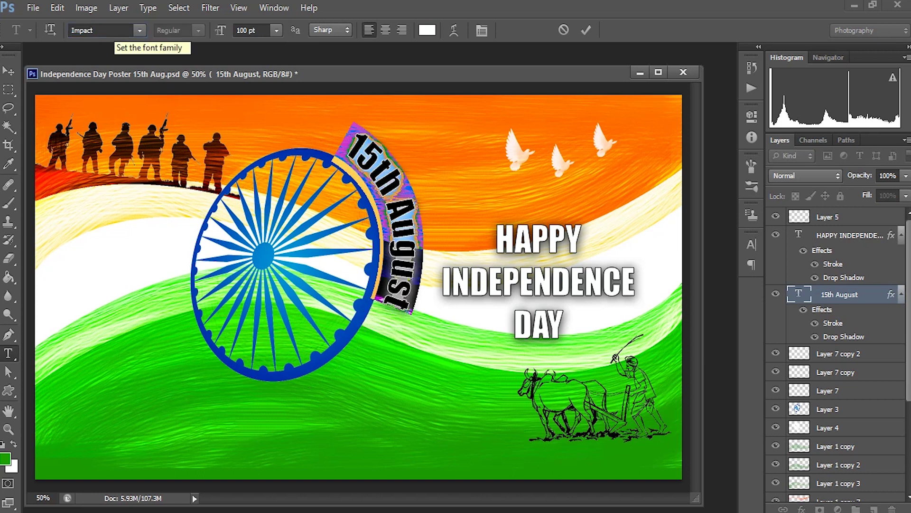
{"action": "key", "text": "ctrl+Return"}
{"action": "key", "text": "v"}
{"action": "key", "text": "ctrl+Return"}
{"action": "key", "text": "v"}
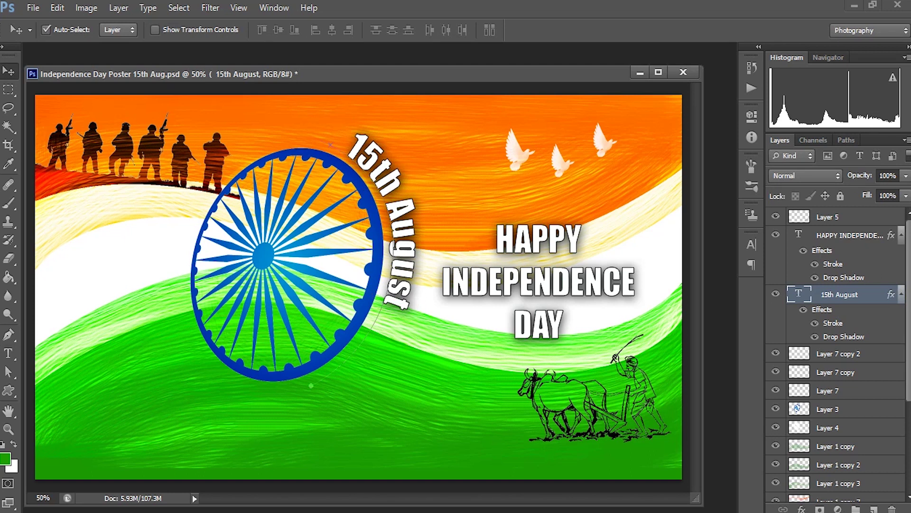
{"action": "key", "text": "alt+bracketright"}
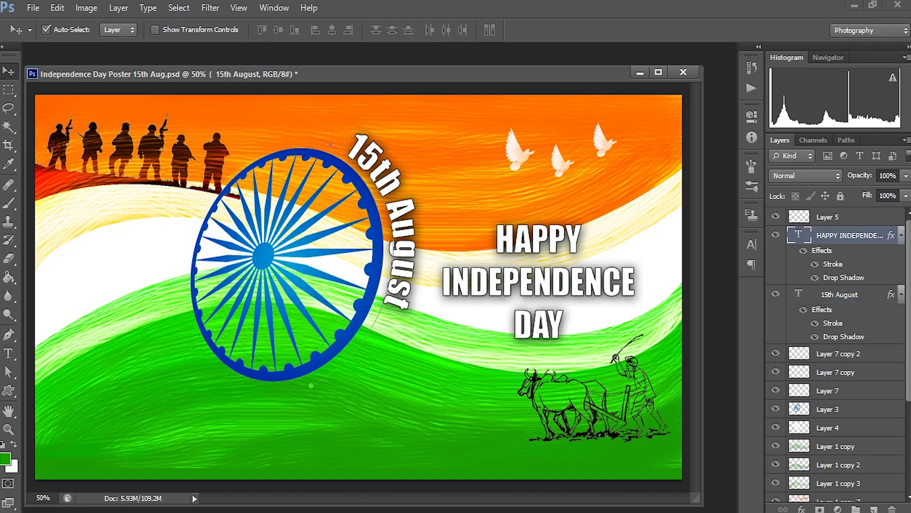
- Move HAPPY INDEPENDENCE DAY beside the chakra, nudge 15th August left, and add a layer
{"action": "mouse_move", "coordinate": [461, 251]}
{"action": "left_mouse_down"}
{"action": "mouse_move", "coordinate": [396, 328]}
{"action": "mouse_move", "coordinate": [380, 325]}
{"action": "left_mouse_up"}
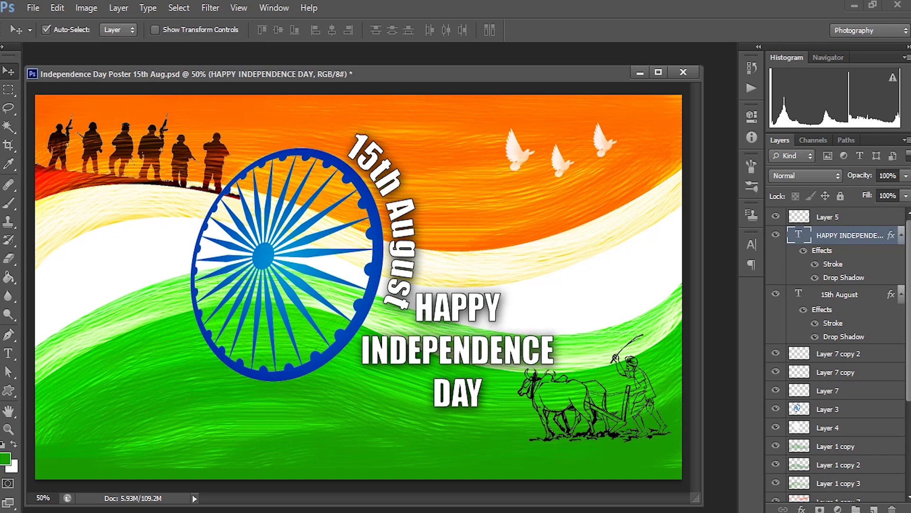
{"action": "key", "text": "Left"}
{"action": "key", "text": "Left"}
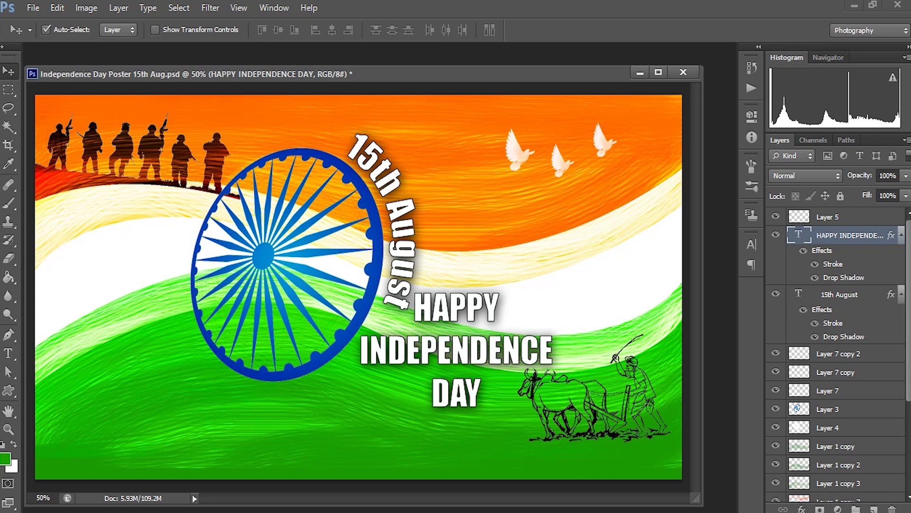
{"action": "left_click", "coordinate": [390, 270]}
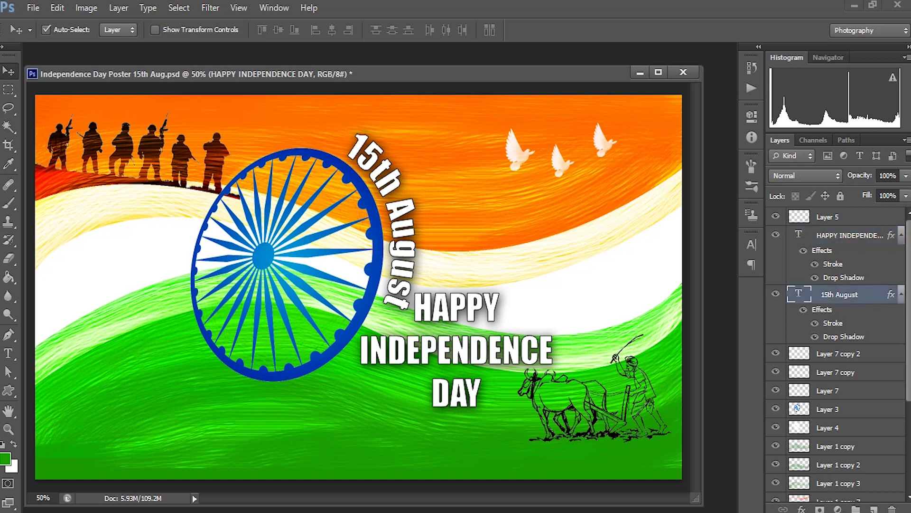
{"action": "key", "text": "Left"}
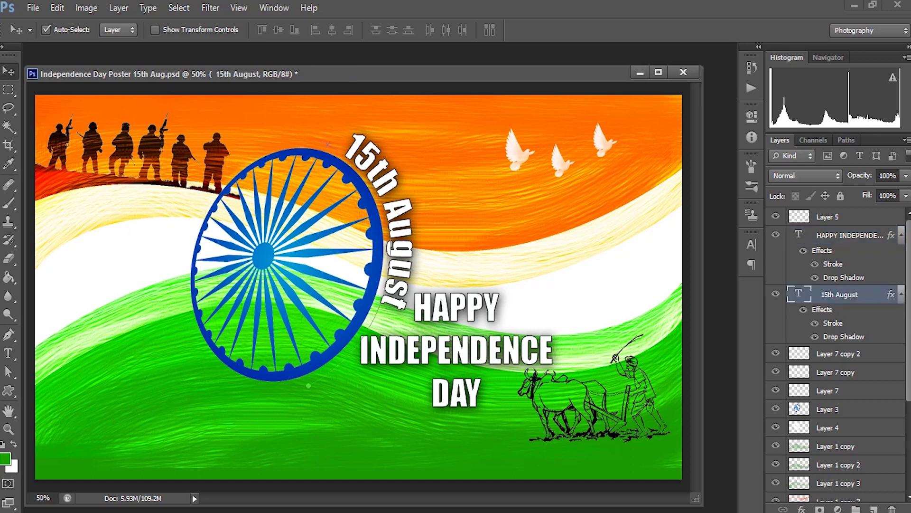
{"action": "key", "text": "Left"}
{"action": "key", "text": "Left"}
{"action": "key", "text": "ctrl+shift+n"}
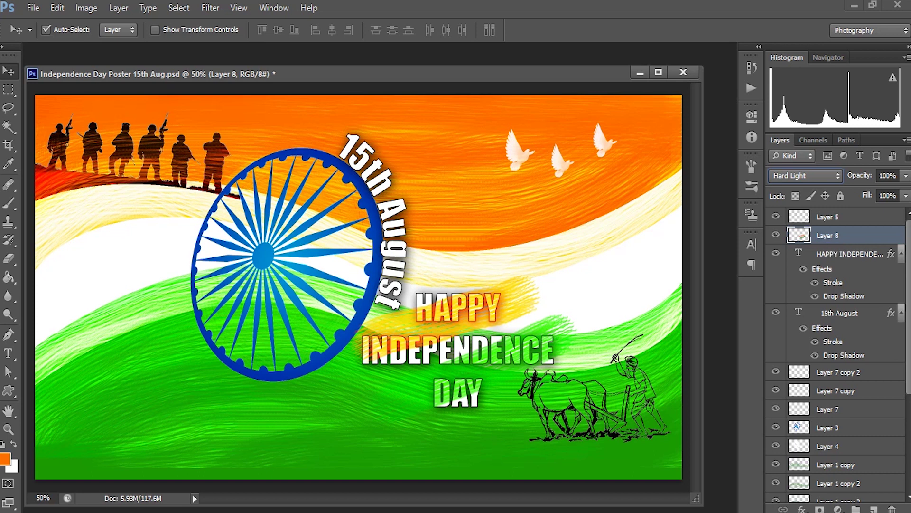
{"action": "left_click", "coordinate": [164, 421]}
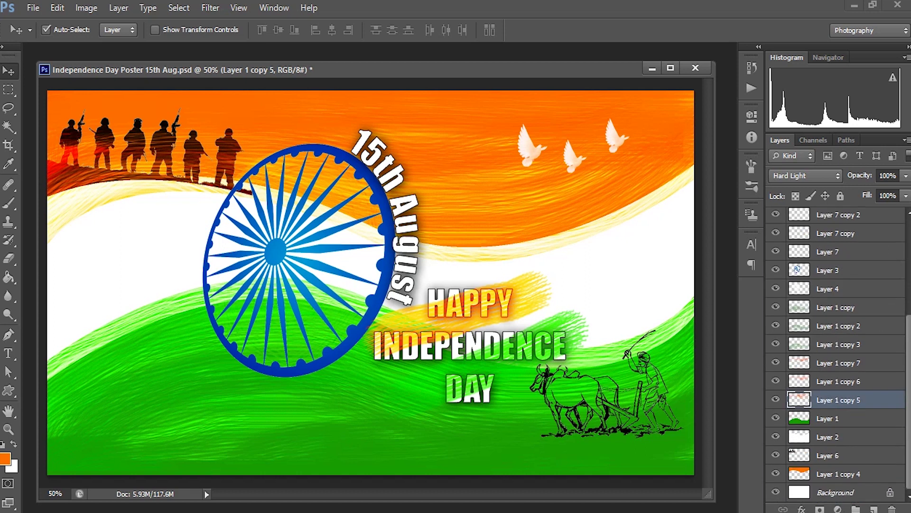
{"action": "scroll", "coordinate": [840, 356], "scroll_direction": "up", "scroll_amount": 5}
{"action": "left_click", "coordinate": [851, 254]}
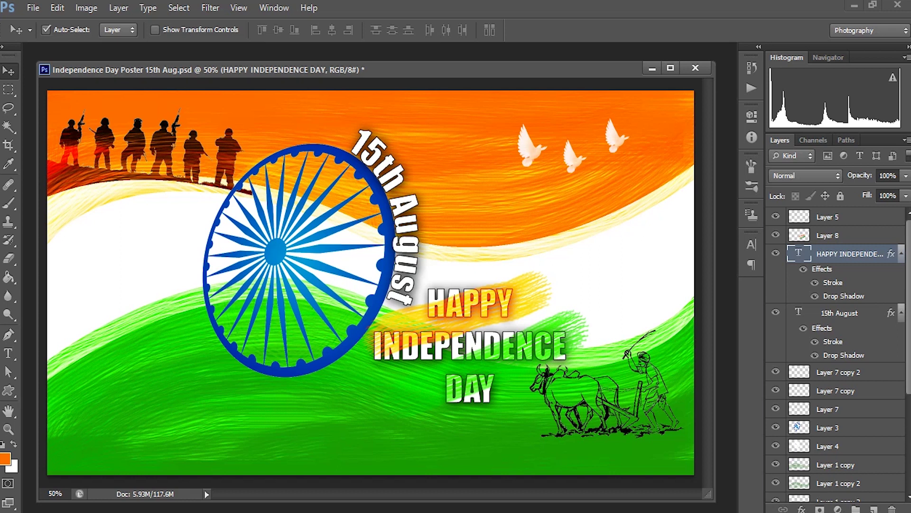
- Select Layer 8 plus both text layers and merge them into one layer
{"action": "left_click", "coordinate": [828, 235]}
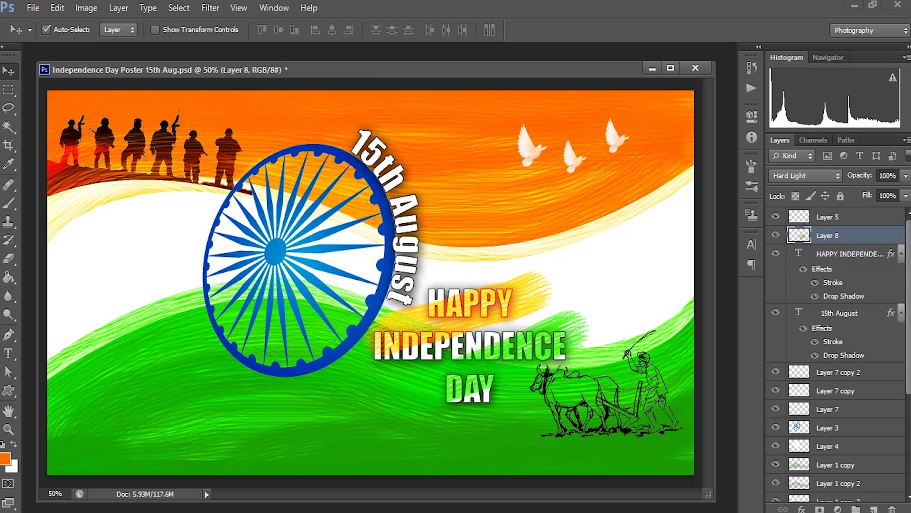
{"action": "left_click", "coordinate": [851, 253], "text": "ctrl"}
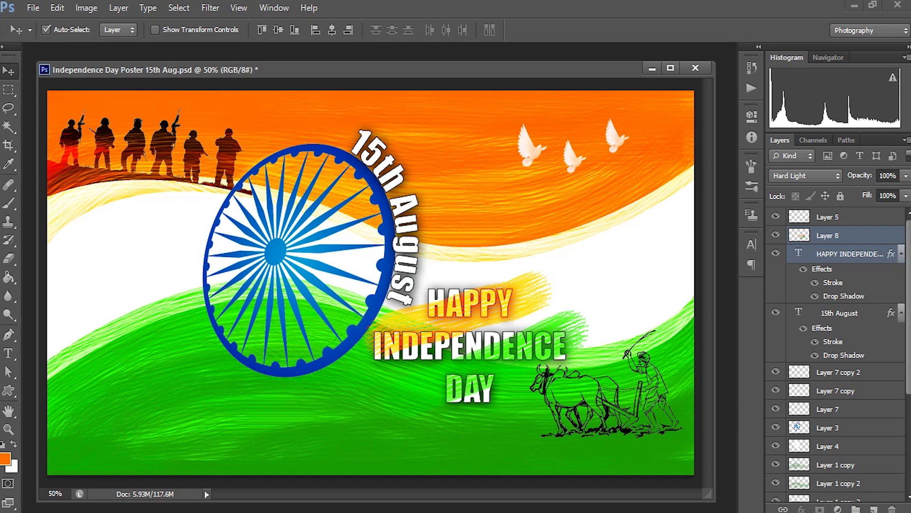
{"action": "left_click", "coordinate": [840, 313], "text": "ctrl"}
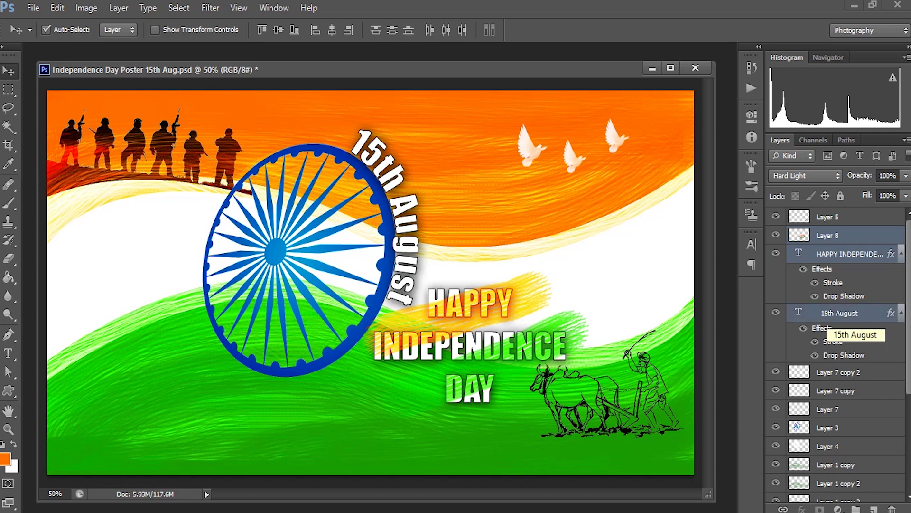
{"action": "right_click", "coordinate": [830, 316]}
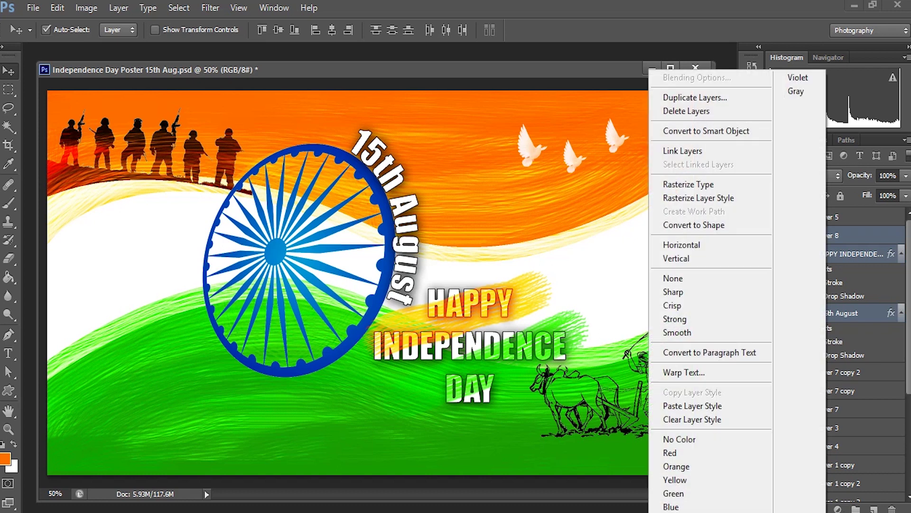
{"action": "left_click", "coordinate": [855, 235]}
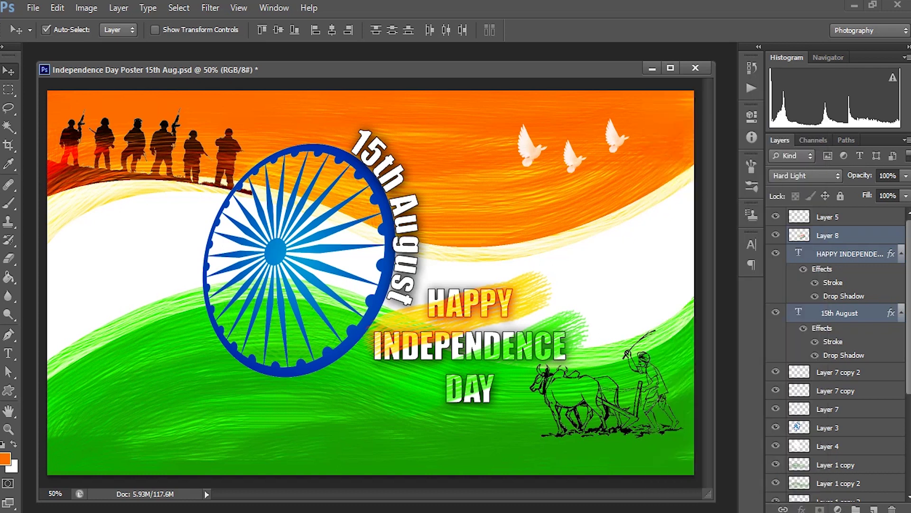
{"action": "right_click", "coordinate": [854, 235]}
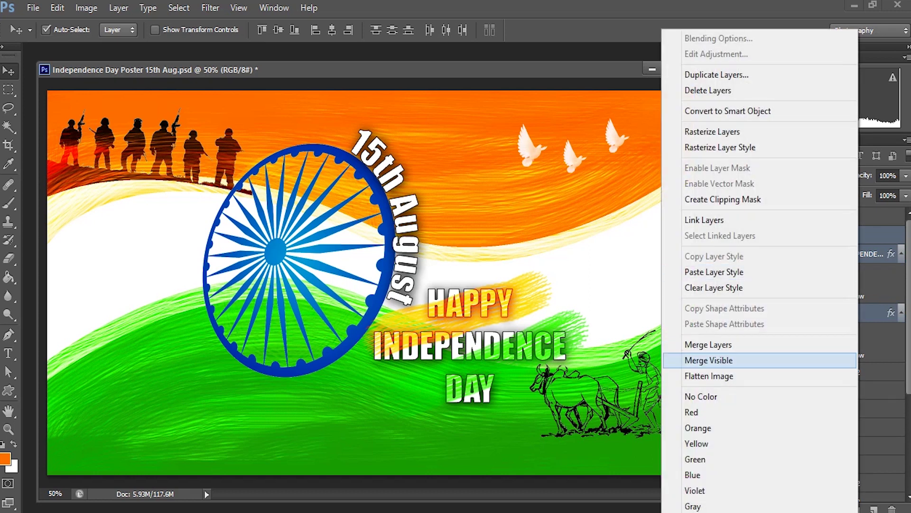
{"action": "left_click", "coordinate": [708, 344]}
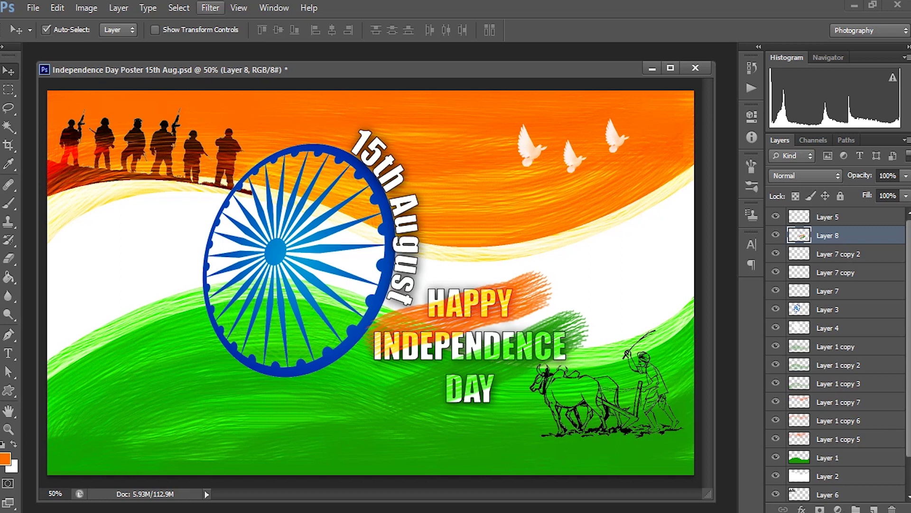
- Apply Oil Paint with Stylization 5 and Cleanliness 1 to the merged title layer
{"action": "left_click", "coordinate": [210, 7]}
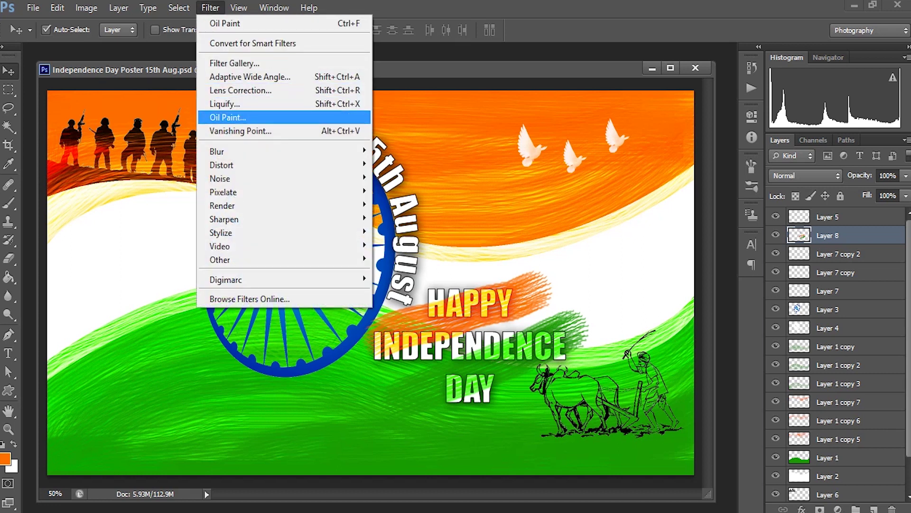
{"action": "left_click", "coordinate": [227, 117]}
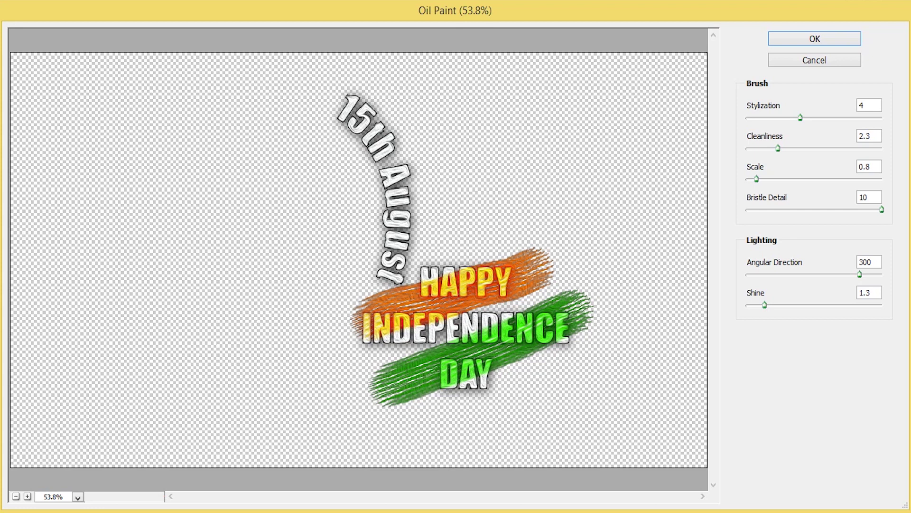
{"action": "key", "text": "Tab"}
{"action": "type", "text": "5"}
{"action": "key", "text": "Tab"}
{"action": "type", "text": "2"}
{"action": "key", "text": "BackSpace"}
{"action": "type", "text": "1"}
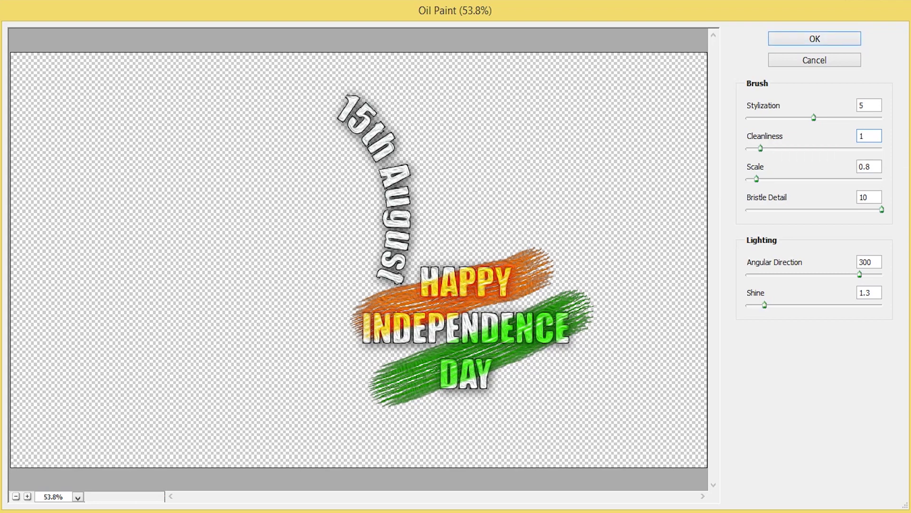
{"action": "key", "text": "shift+Tab"}
{"action": "key", "text": "Return"}
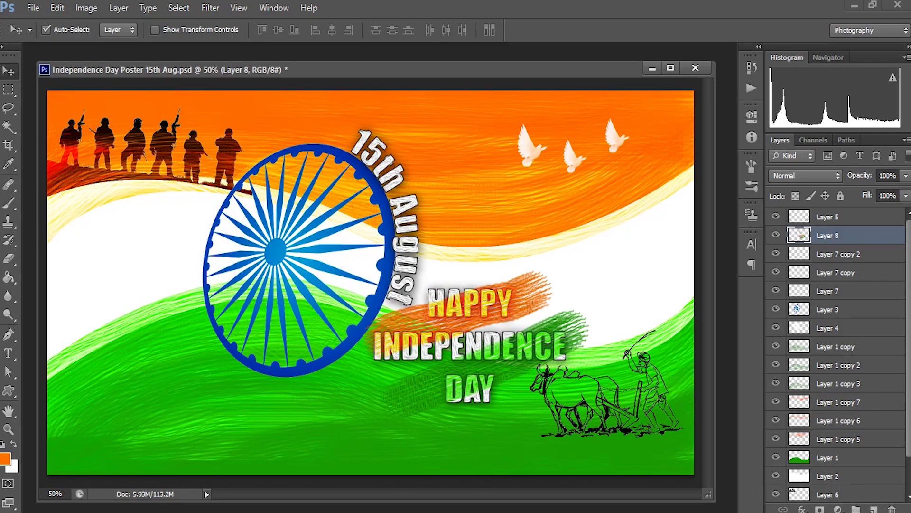
- Reapply Oil Paint to the wheel Layer 3 and Layer 1 copy 5
{"action": "left_click", "coordinate": [828, 309]}
{"action": "left_click", "coordinate": [839, 439], "text": "ctrl"}
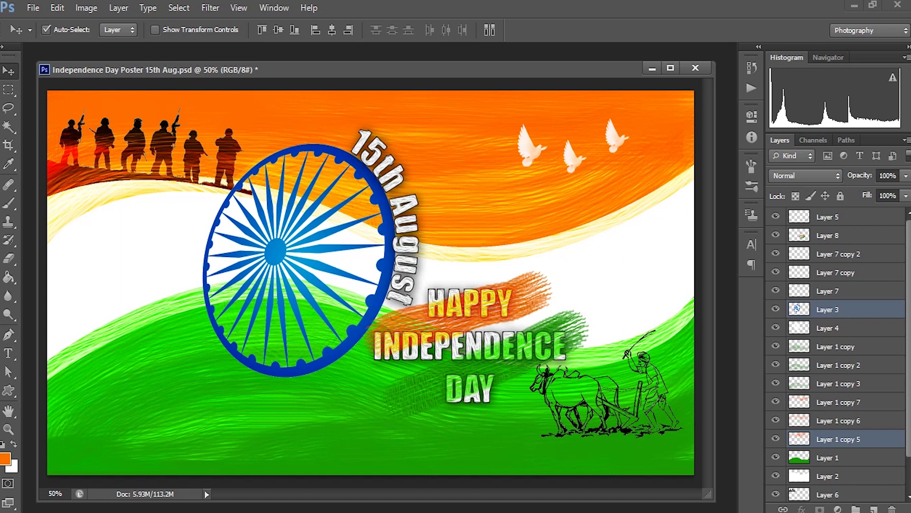
{"action": "left_click", "coordinate": [210, 7]}
- Merge the Layer 7 dove copies into one layer and give it the Oil Paint look
{"action": "left_click", "coordinate": [228, 17]}
{"action": "left_click", "coordinate": [828, 290]}
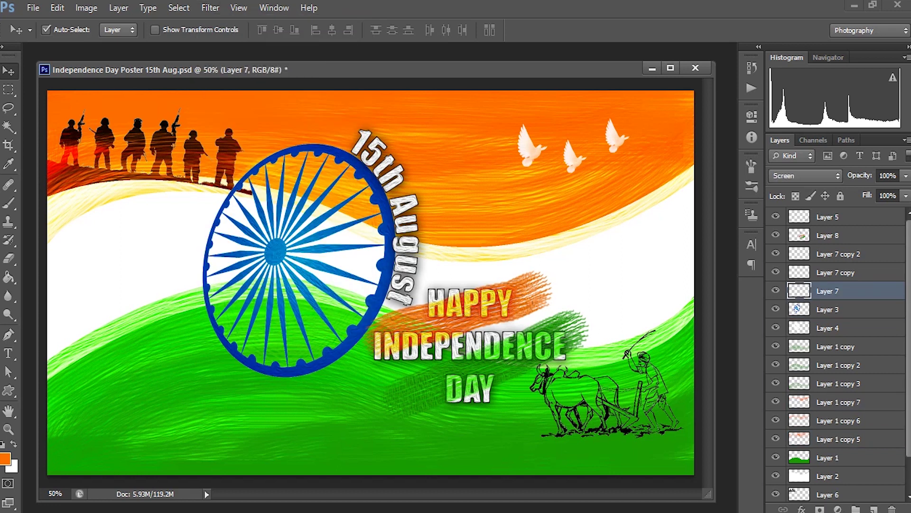
{"action": "left_click", "coordinate": [839, 254], "text": "shift"}
{"action": "right_click", "coordinate": [839, 264]}
{"action": "left_click", "coordinate": [683, 344]}
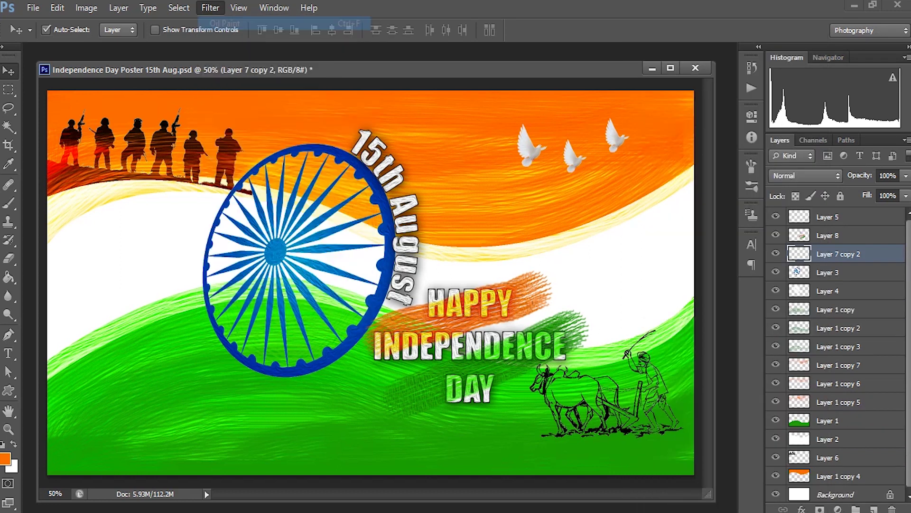
{"action": "key", "text": "ctrl+f"}
- Apply Oil Paint to green Layer 5 and the orange wave Layer 6
{"action": "left_click", "coordinate": [829, 216]}
{"action": "key", "text": "ctrl+f"}
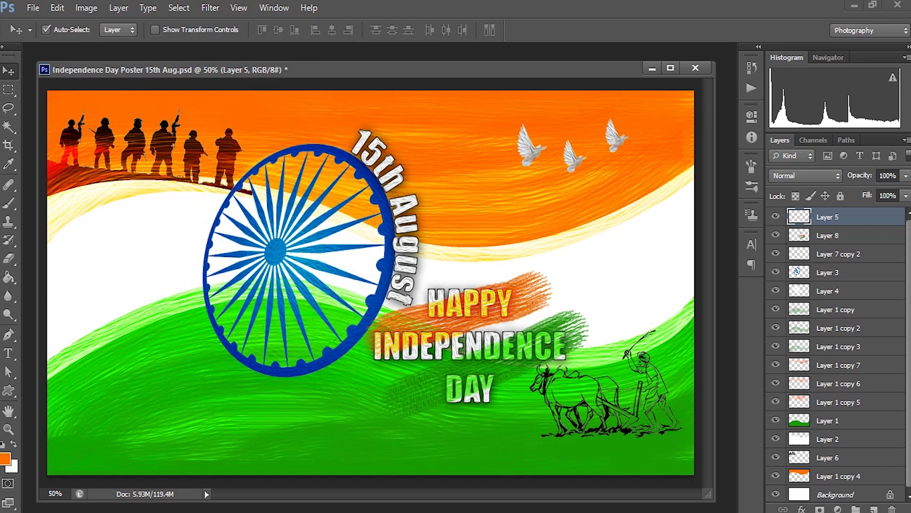
{"action": "left_click", "coordinate": [829, 457]}
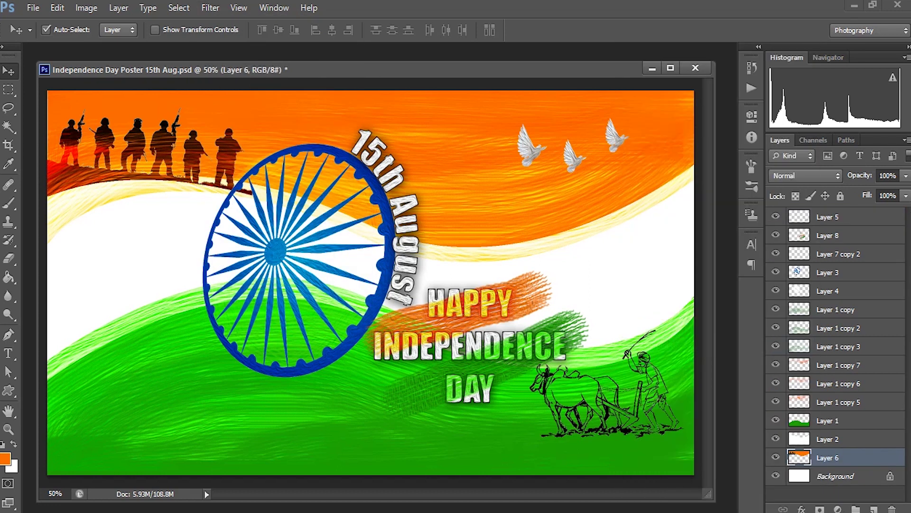
{"action": "key", "text": "ctrl+f"}
- Combine the green wave layers into one and move it below the wheel and text
{"action": "left_click", "coordinate": [828, 420]}
{"action": "key", "text": "Delete"}
{"action": "left_click", "coordinate": [828, 216]}
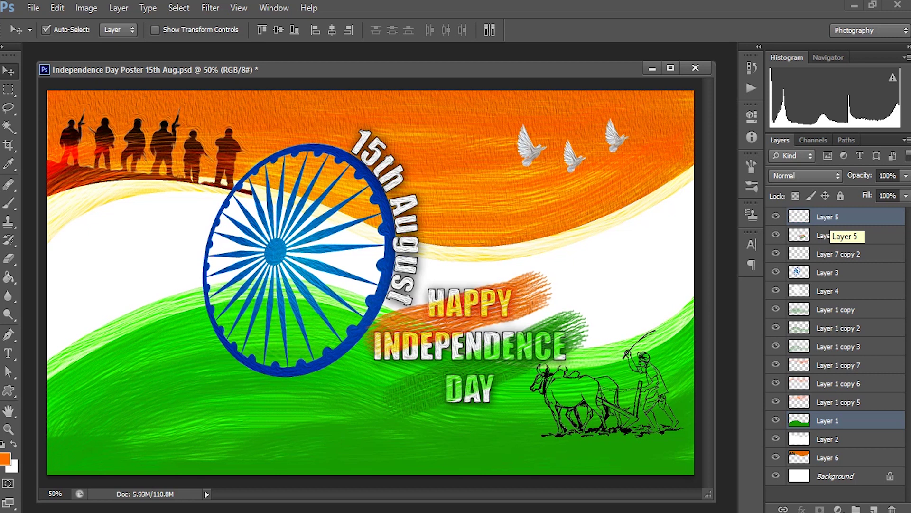
{"action": "left_click_drag", "start_coordinate": [828, 217], "coordinate": [828, 410]}
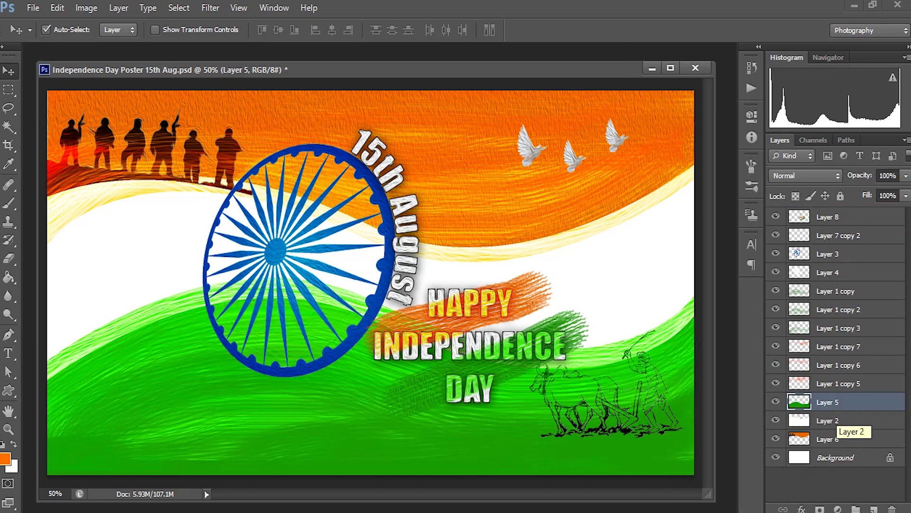